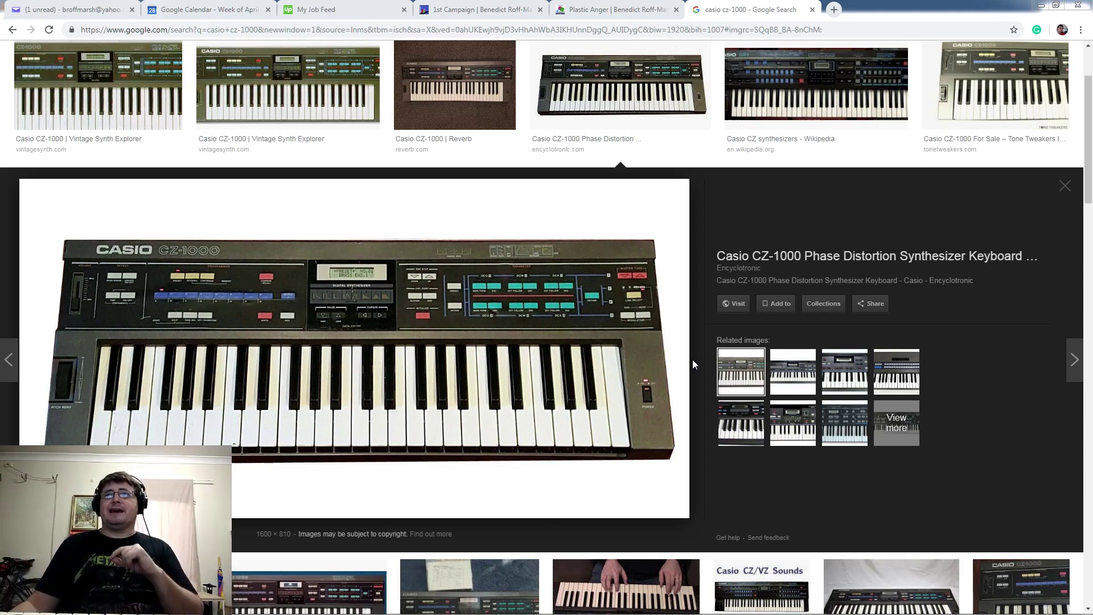
- Return to the Plastic Anger album and play Tubeway, skipping ahead before pausing it
{"action": "key", "text": "ctrl+w"}
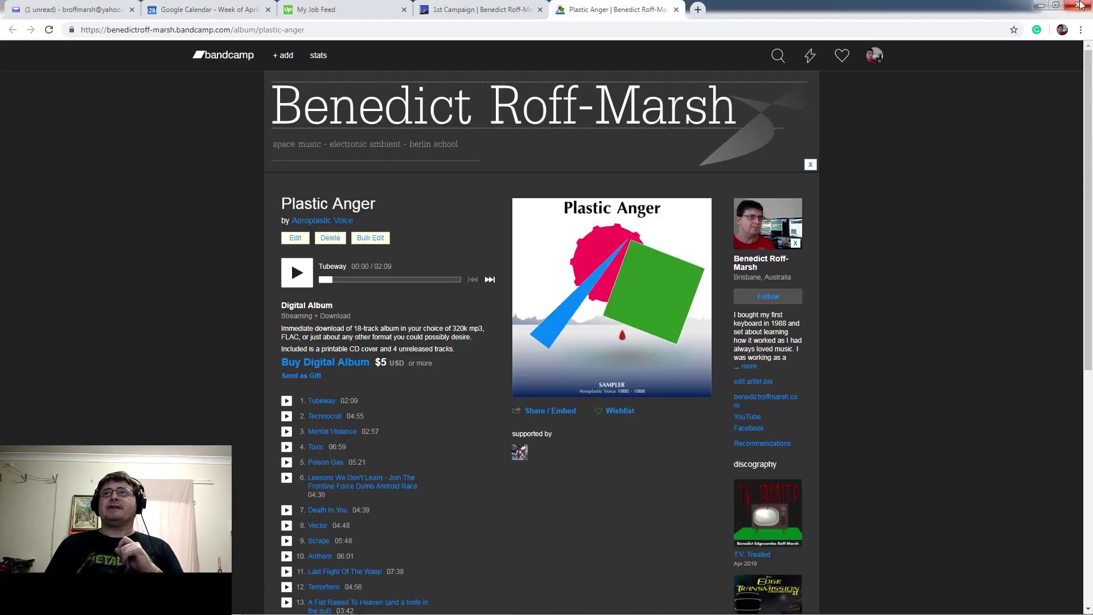
{"action": "left_click", "coordinate": [287, 402]}
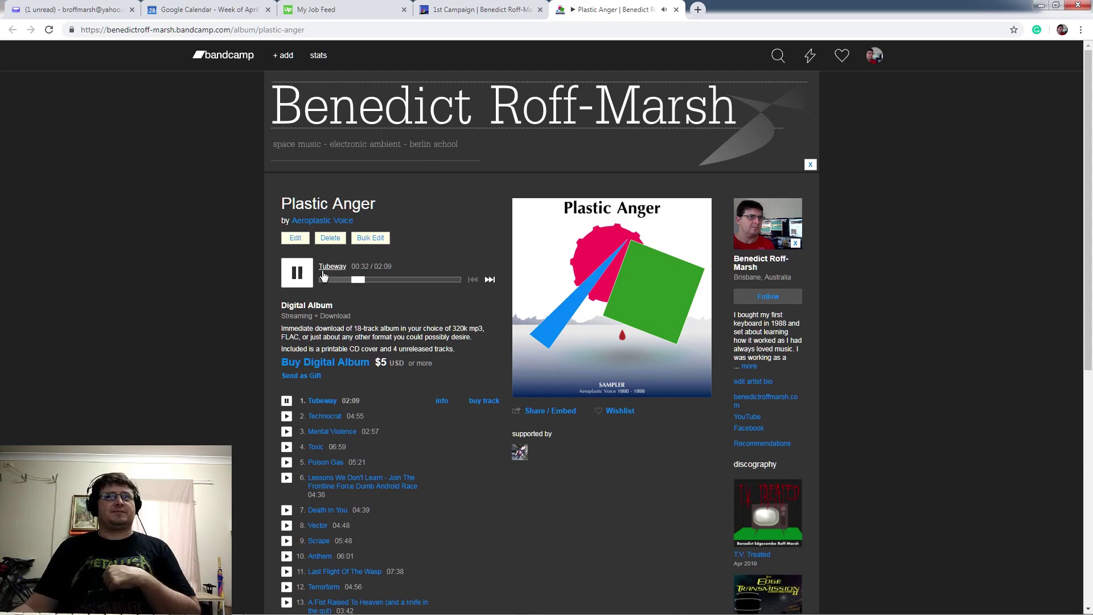
{"action": "left_click", "coordinate": [301, 278]}
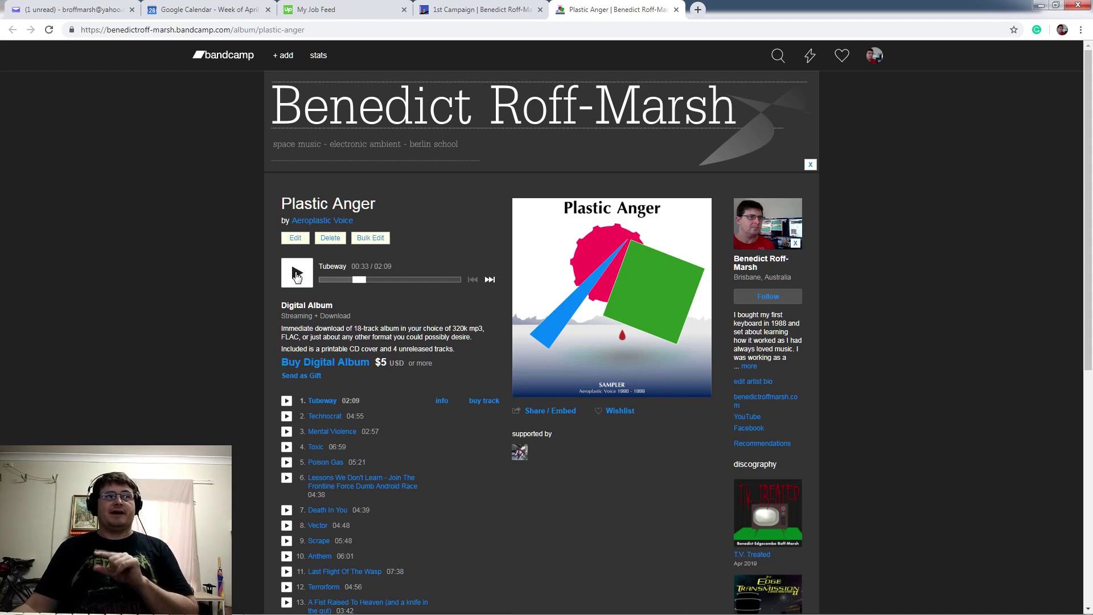
{"action": "left_click", "coordinate": [296, 274]}
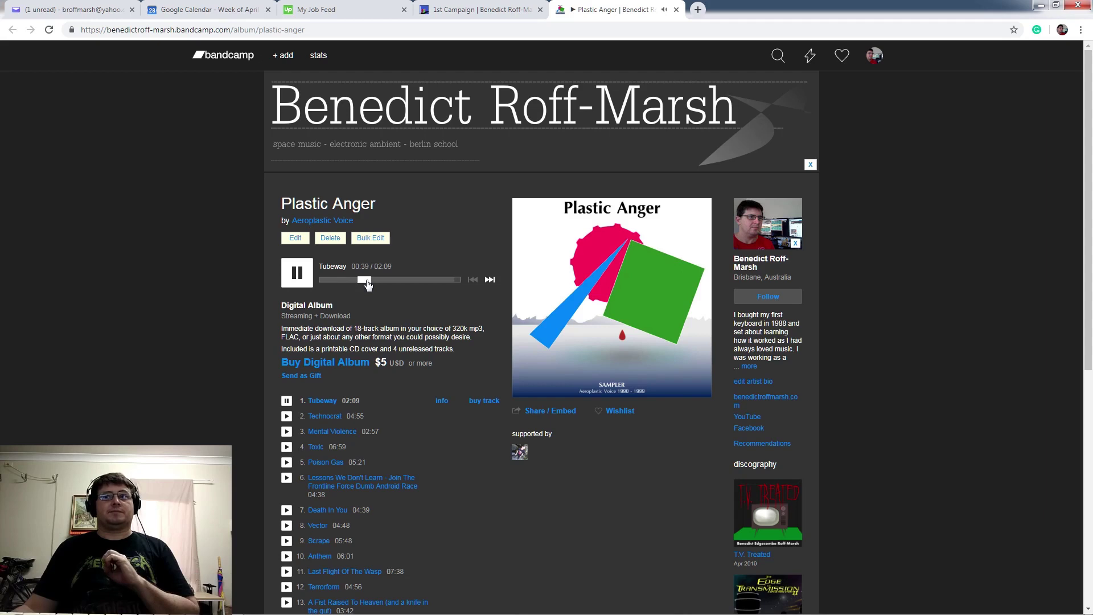
{"action": "left_click_drag", "start_coordinate": [365, 283], "coordinate": [399, 286]}
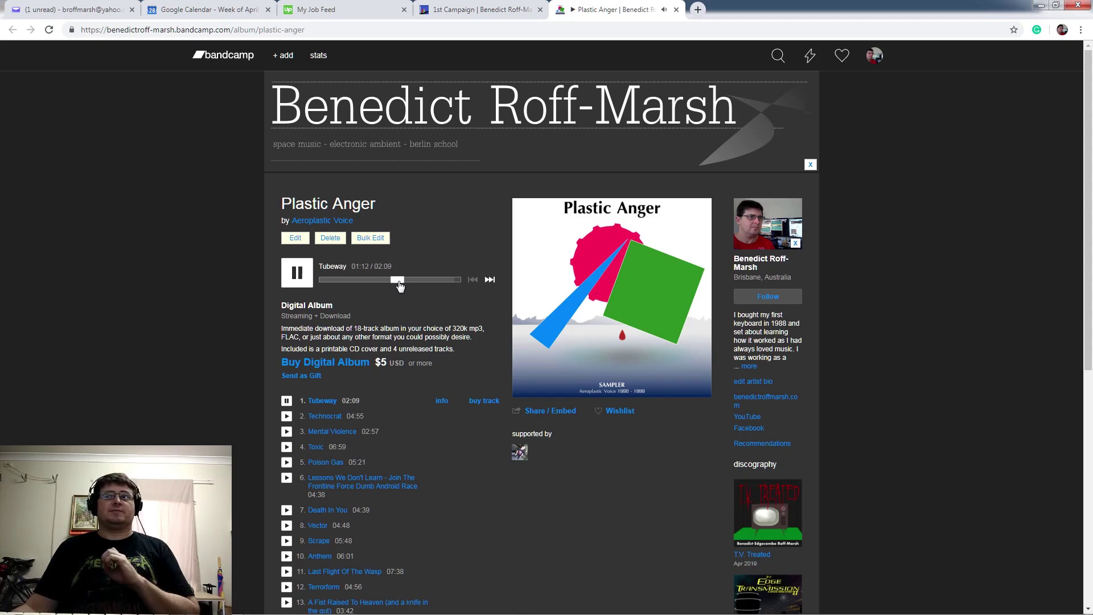
{"action": "left_click", "coordinate": [296, 272]}
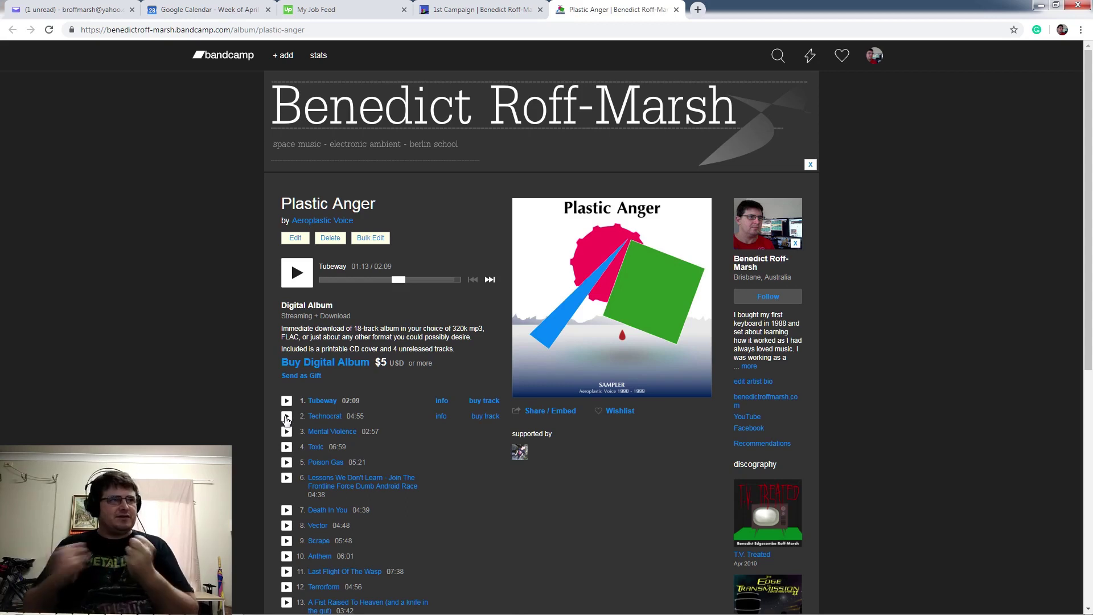
- Play Technocrat, seek ahead past two minutes, and pause it at 02:26
{"action": "left_click", "coordinate": [286, 416]}
{"action": "left_click", "coordinate": [326, 284]}
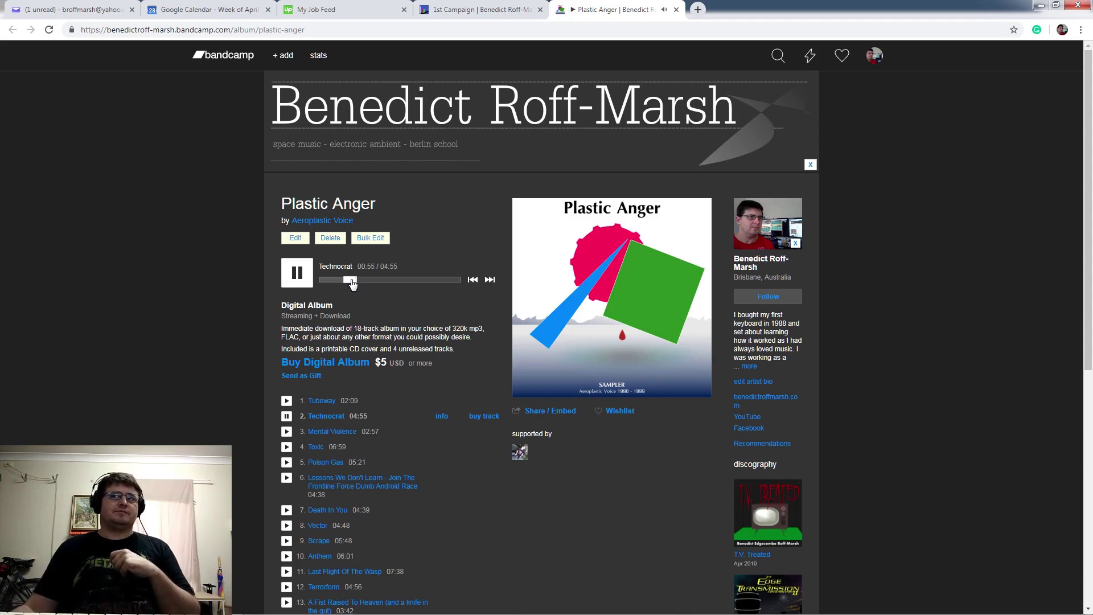
{"action": "left_click_drag", "start_coordinate": [351, 283], "coordinate": [372, 285]}
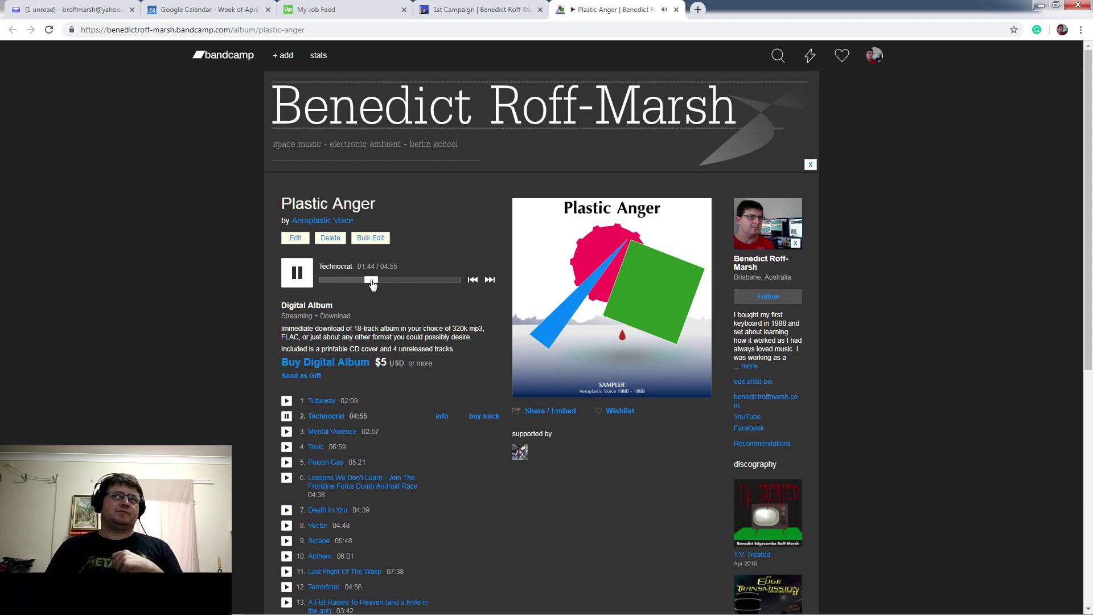
{"action": "left_click_drag", "start_coordinate": [373, 284], "coordinate": [385, 285]}
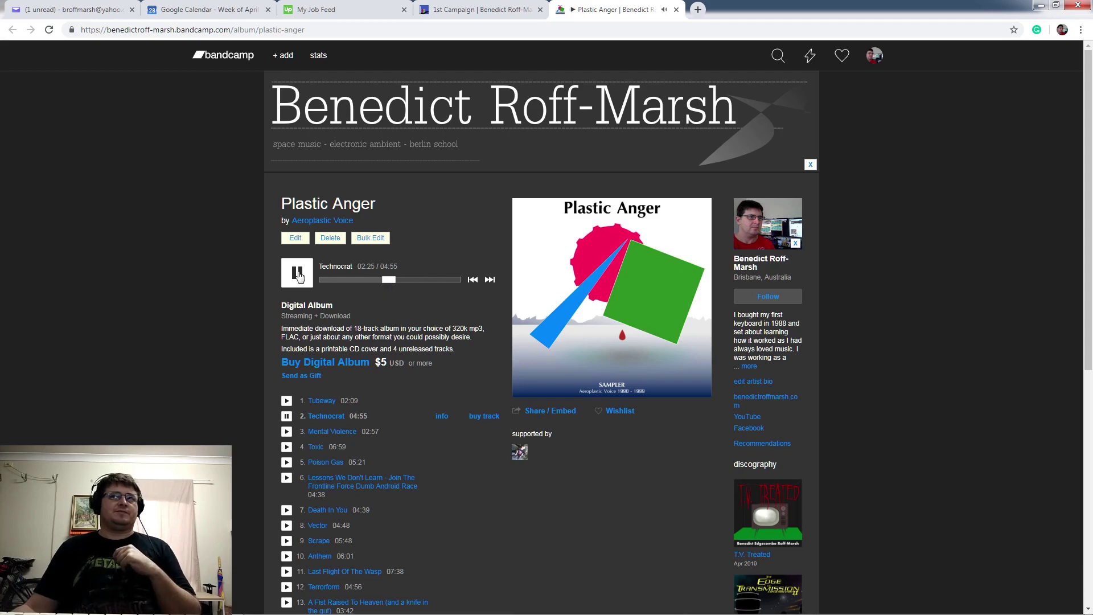
{"action": "left_click", "coordinate": [297, 275]}
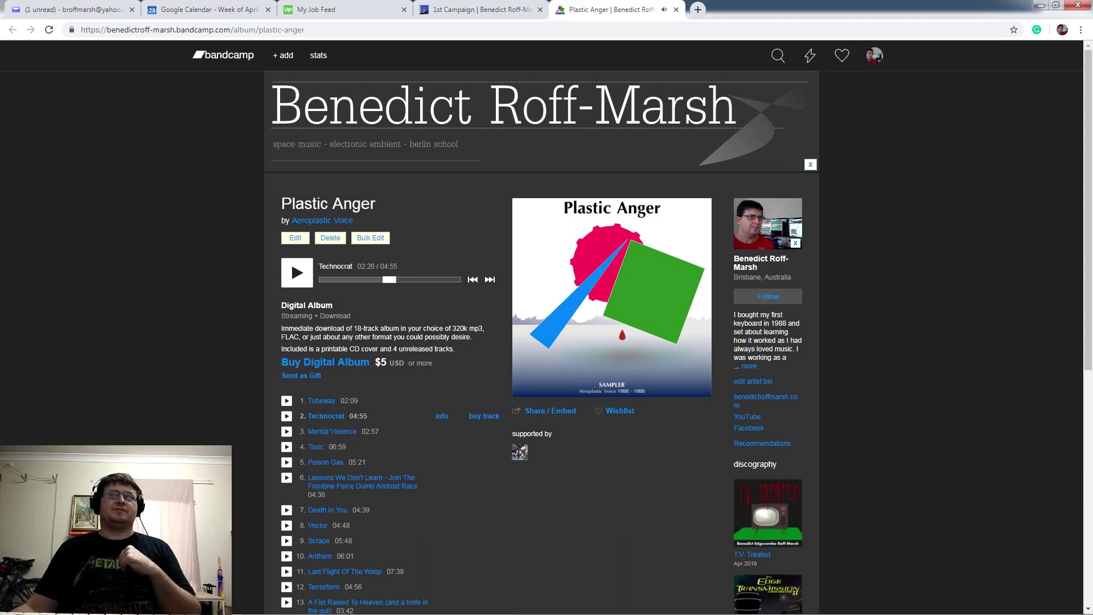
- Close Plastic Anger, play and pause the opening of Fanta-c, then close 1st Campaign
{"action": "left_click", "coordinate": [676, 10]}
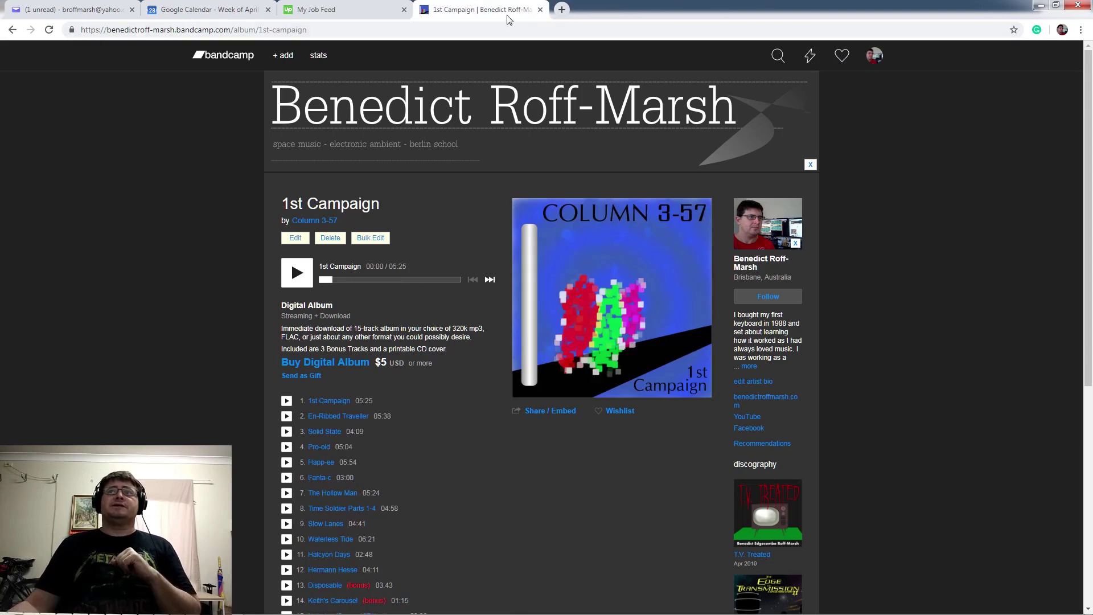
{"action": "left_click", "coordinate": [286, 479]}
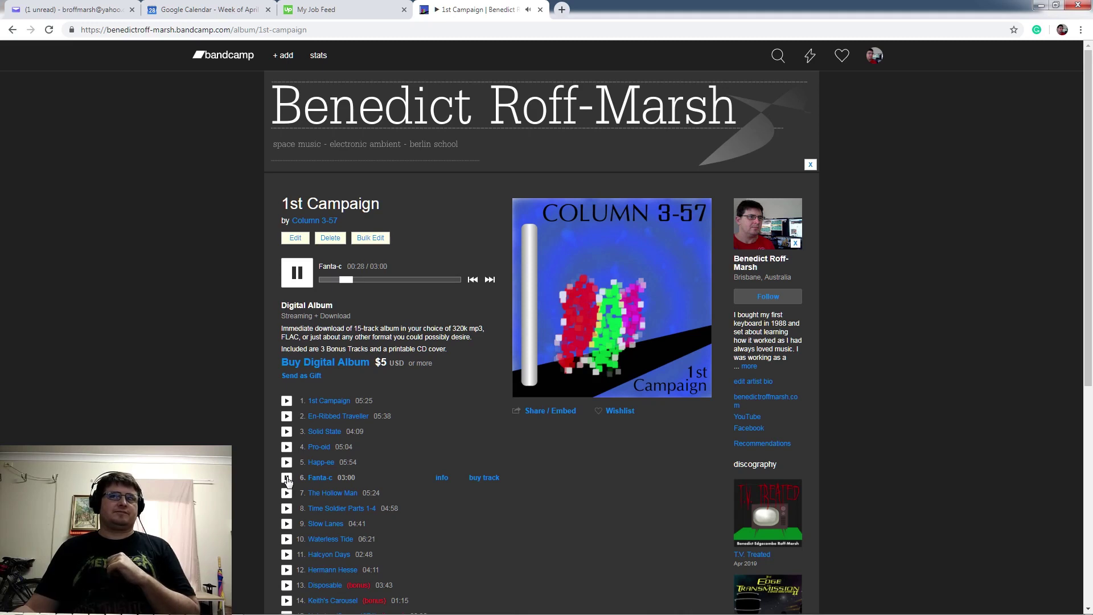
{"action": "left_click", "coordinate": [312, 277]}
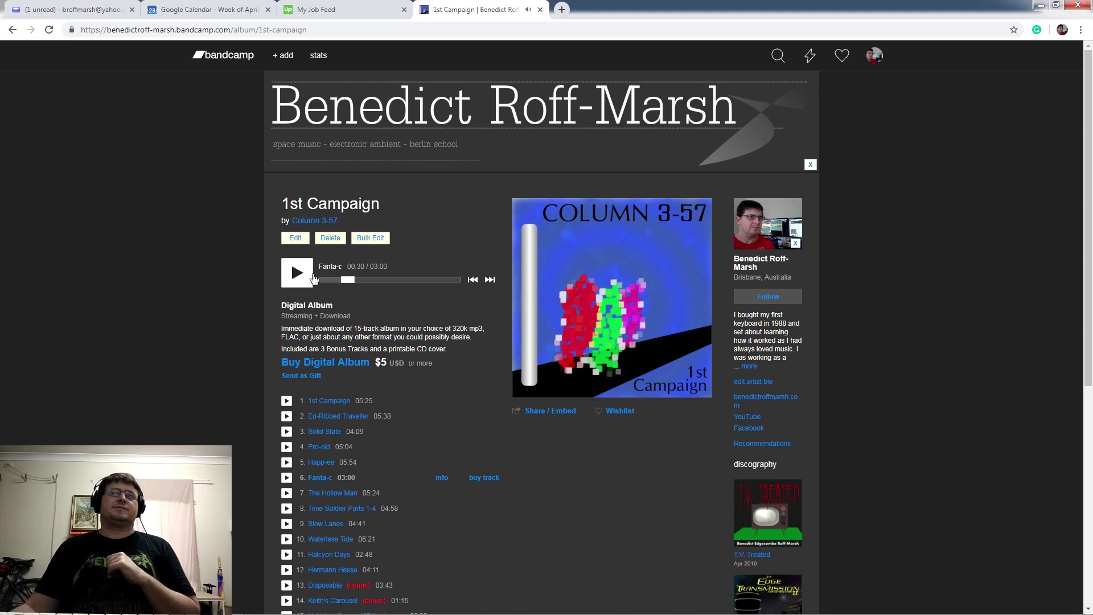
{"action": "left_click", "coordinate": [540, 10]}
- Back in Reason, add Arturia's CZ V from the Instruments menu beneath the Thor synth
{"action": "key", "text": "alt+Tab"}
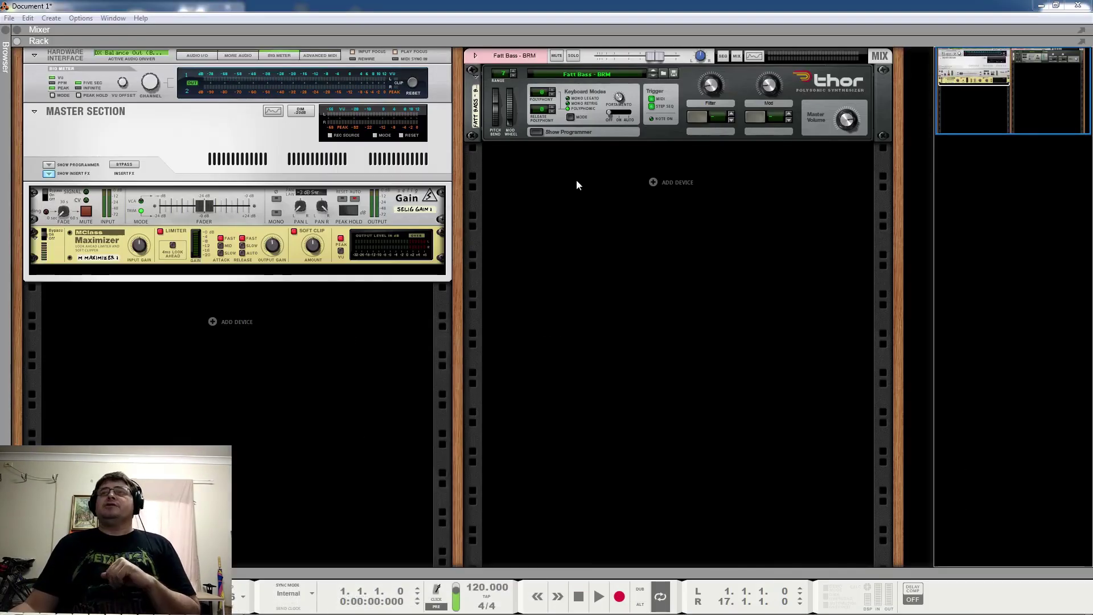
{"action": "right_click", "coordinate": [654, 186]}
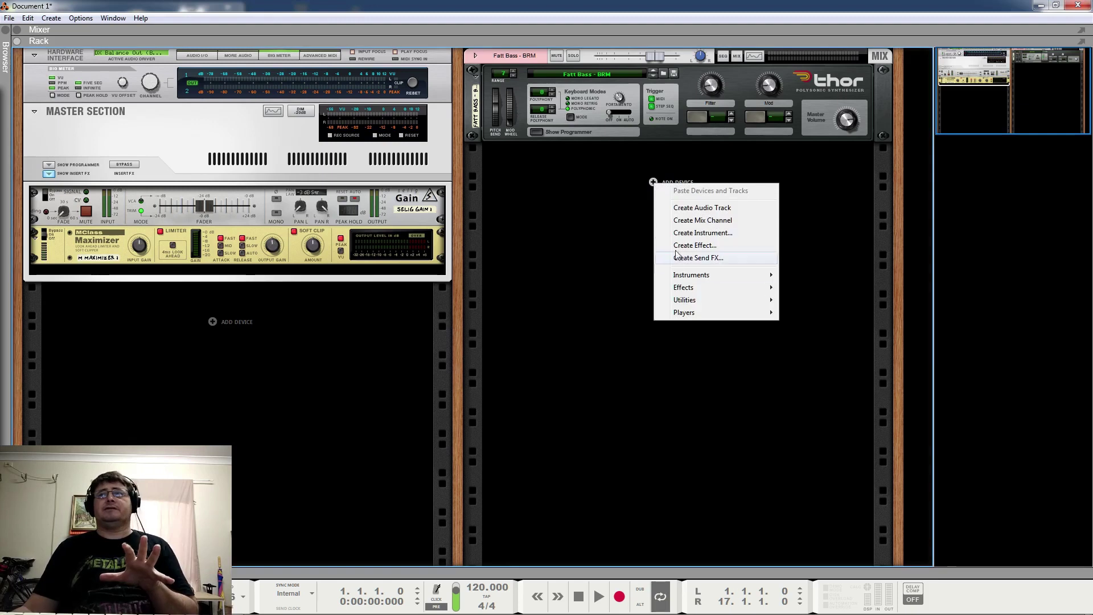
{"action": "mouse_move", "coordinate": [730, 279]}
{"action": "mouse_move", "coordinate": [814, 280]}
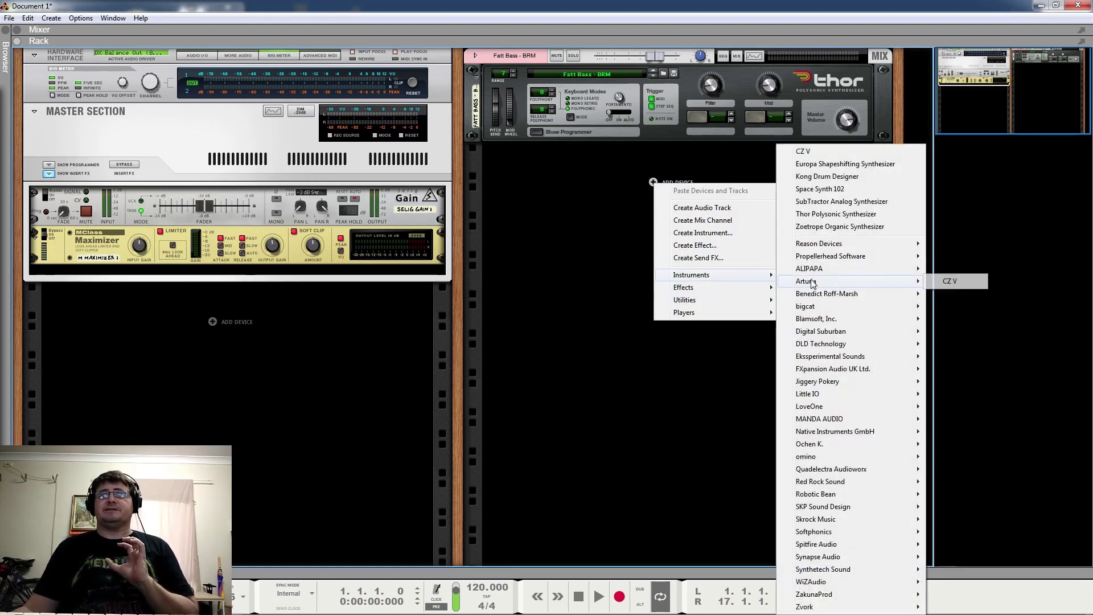
{"action": "left_click", "coordinate": [969, 283]}
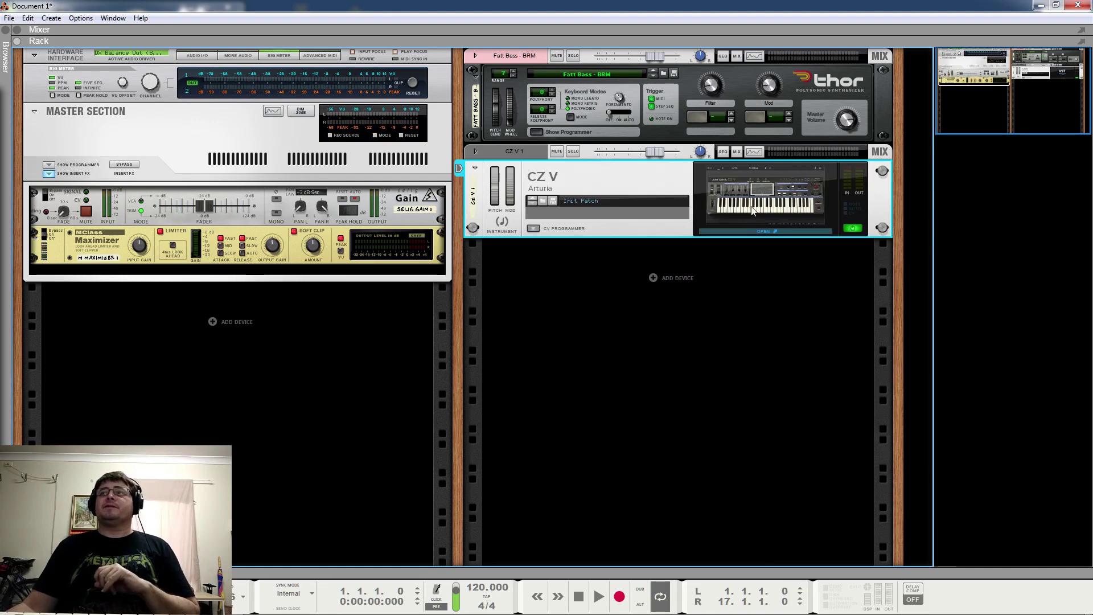
- Open the CZ V editor, audition The CZ Brass on the keys, and expand the Synthesis page
{"action": "left_click", "coordinate": [813, 209]}
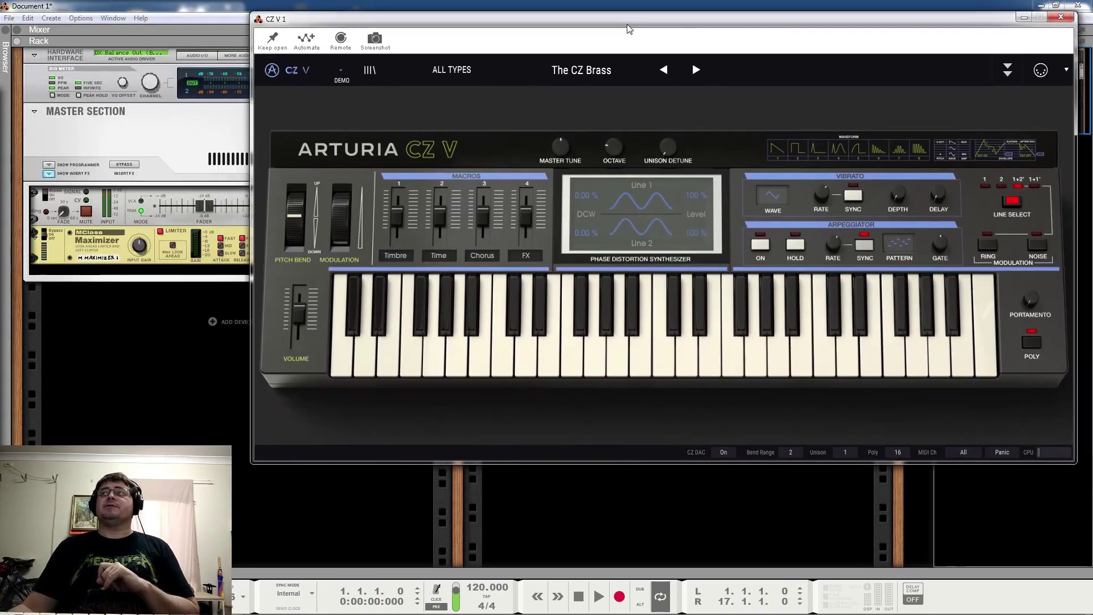
{"action": "left_click_drag", "start_coordinate": [628, 29], "coordinate": [645, 18]}
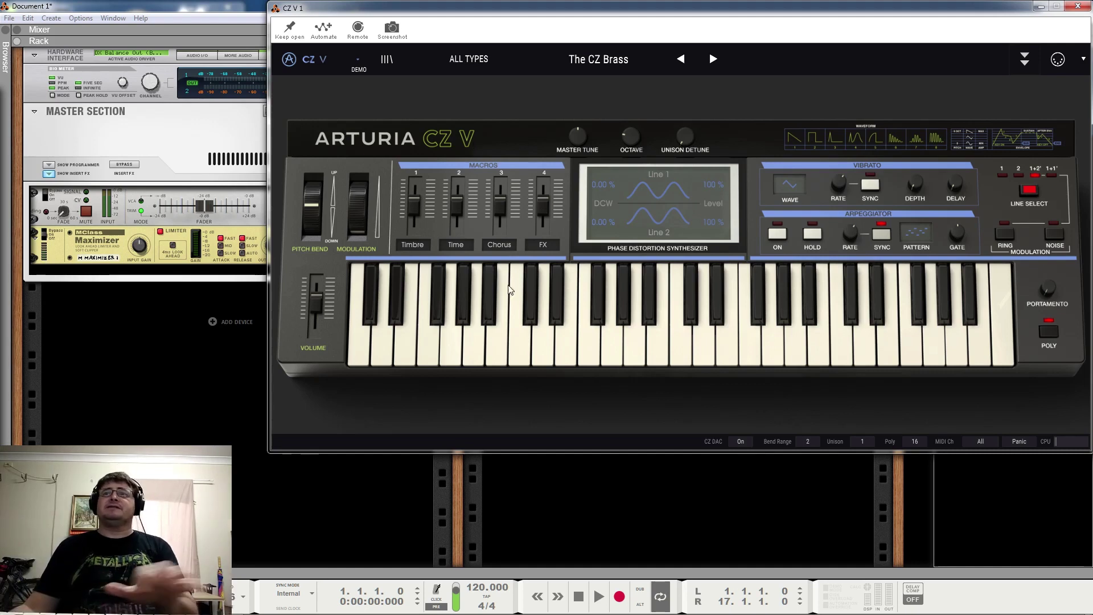
{"action": "left_click", "coordinate": [582, 329]}
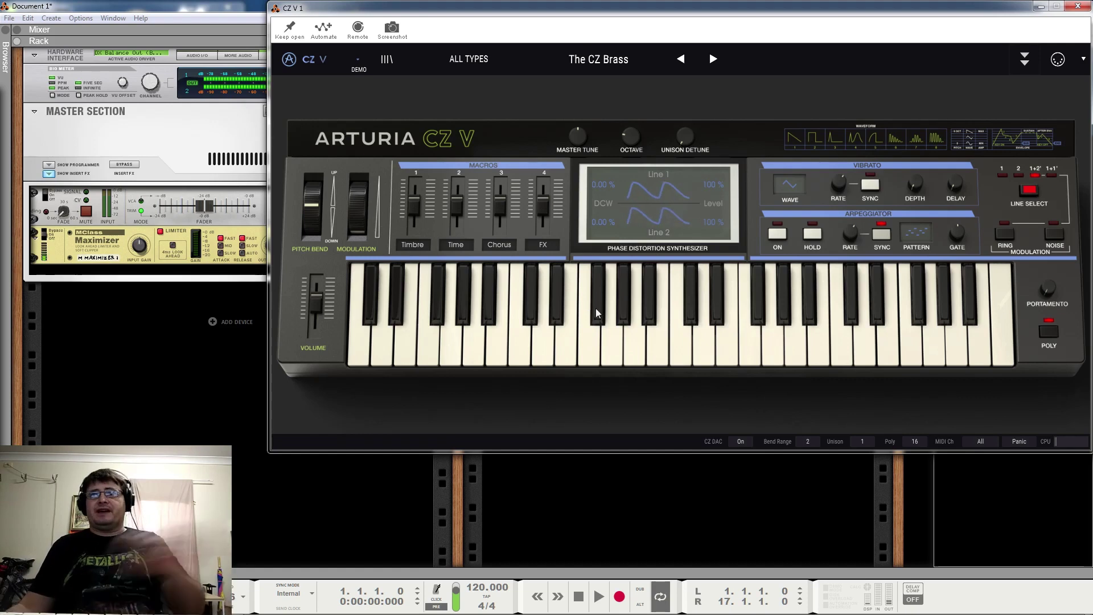
{"action": "left_click", "coordinate": [752, 135]}
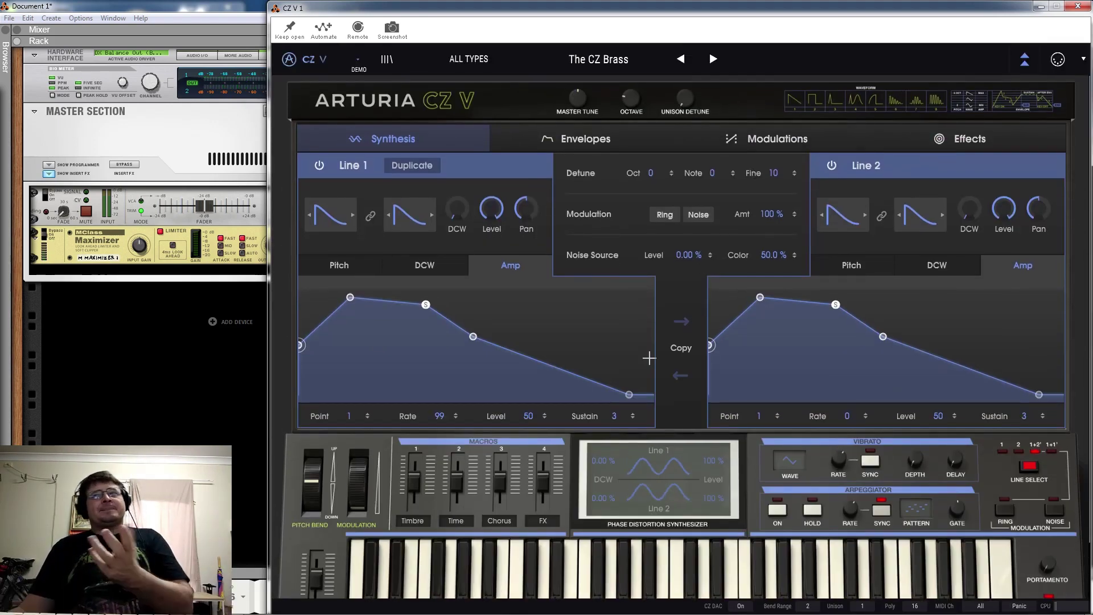
- Show the CZ V Modulations page with its velocity, mod wheel and macro routings
{"action": "scroll", "coordinate": [636, 287], "scroll_direction": "down", "scroll_amount": 3}
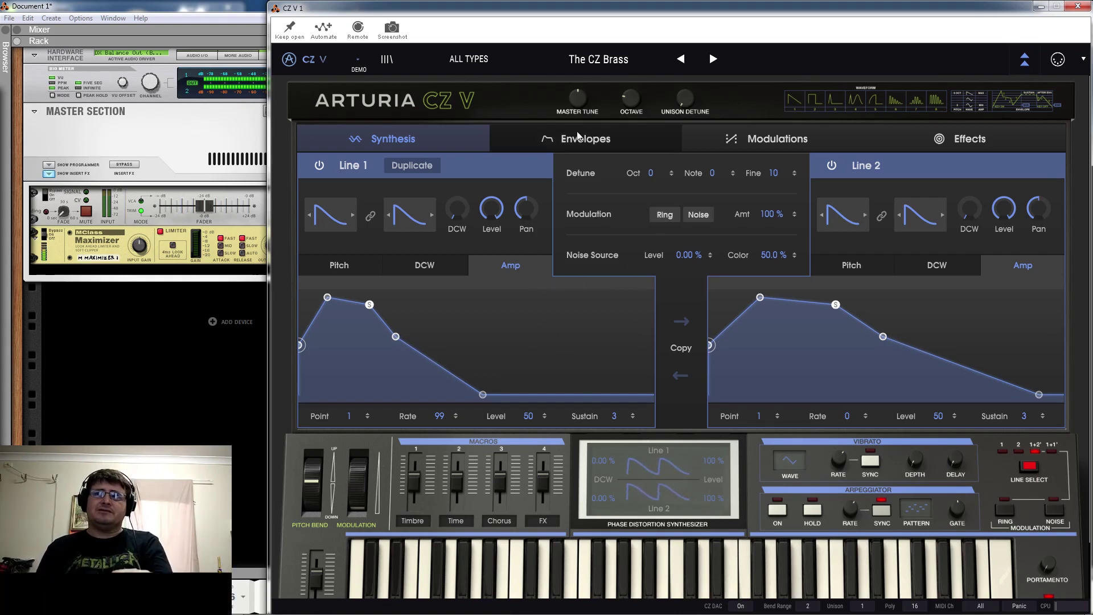
{"action": "left_click", "coordinate": [774, 139]}
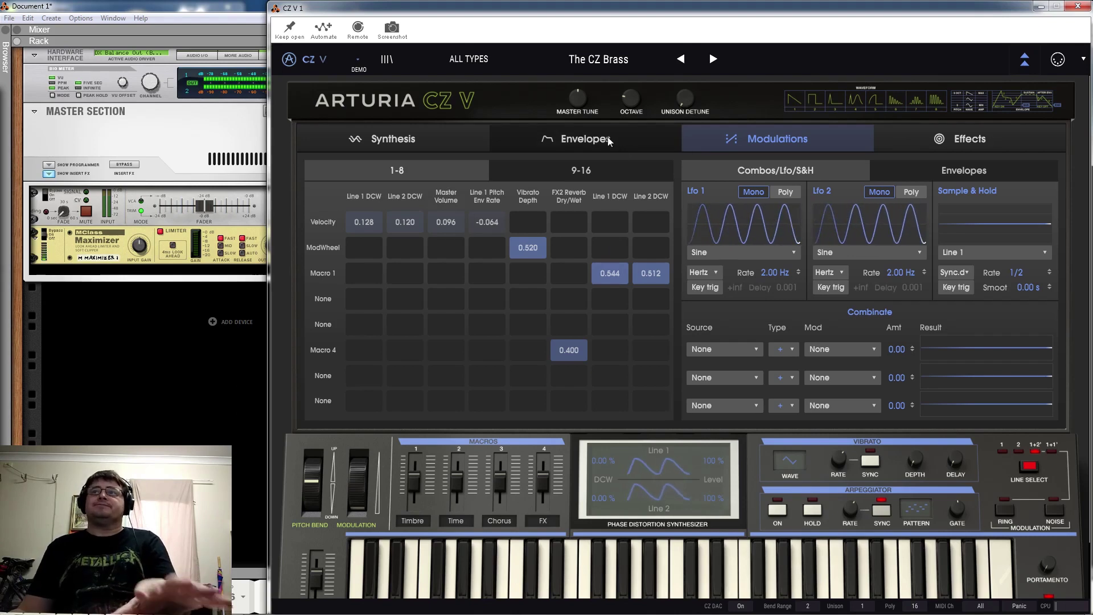
- Bypass the Chorus and Reverb effects, check the Line 1 amp envelope, then re-enable Chorus
{"action": "left_click", "coordinate": [957, 139]}
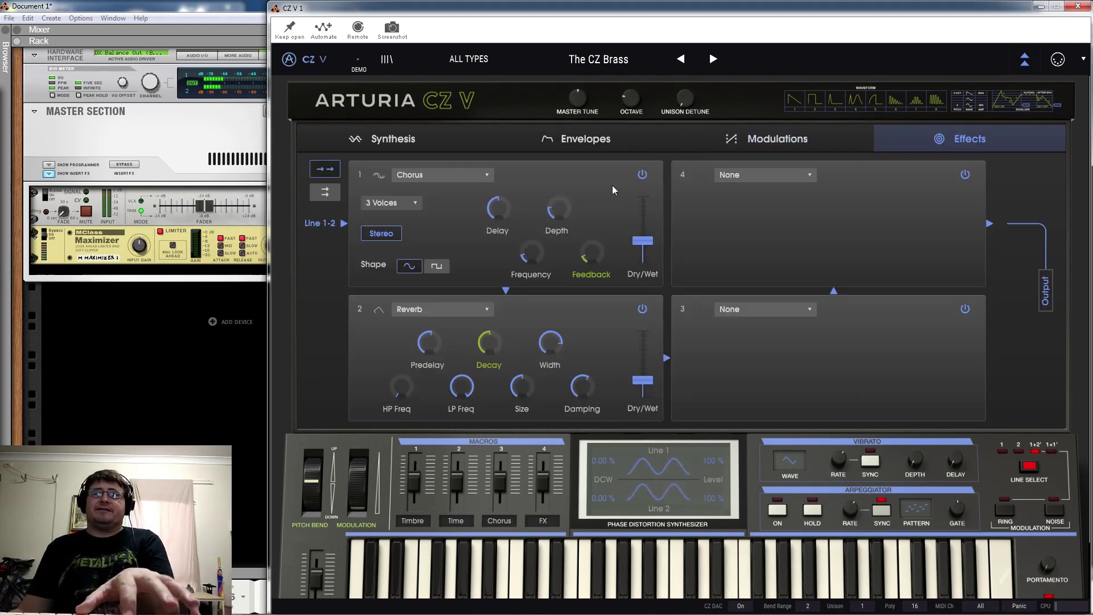
{"action": "left_click", "coordinate": [642, 174]}
{"action": "left_click", "coordinate": [643, 309]}
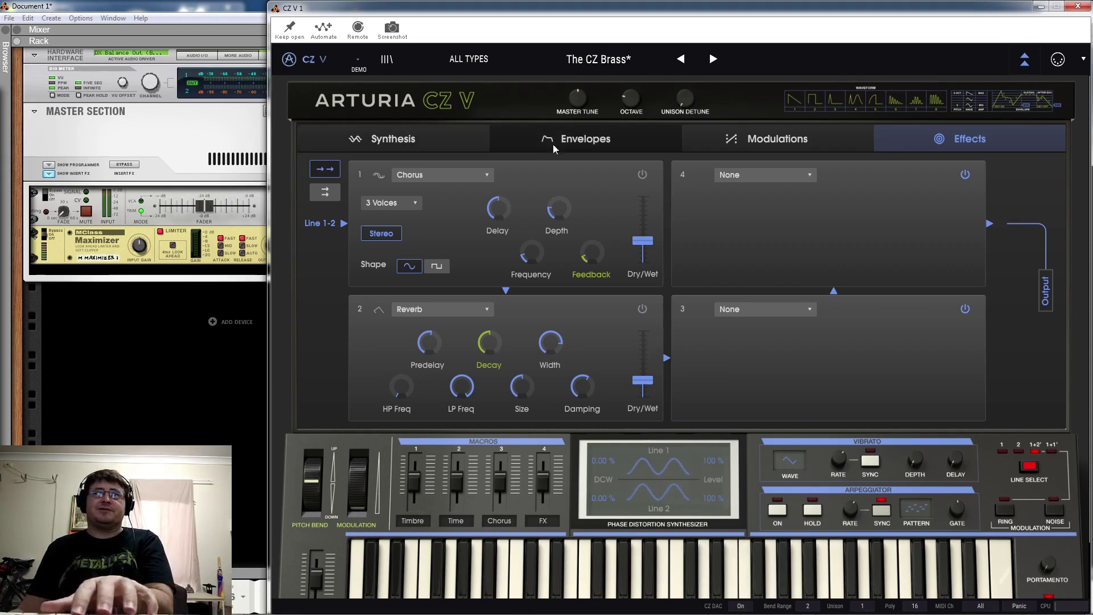
{"action": "left_click", "coordinate": [580, 145]}
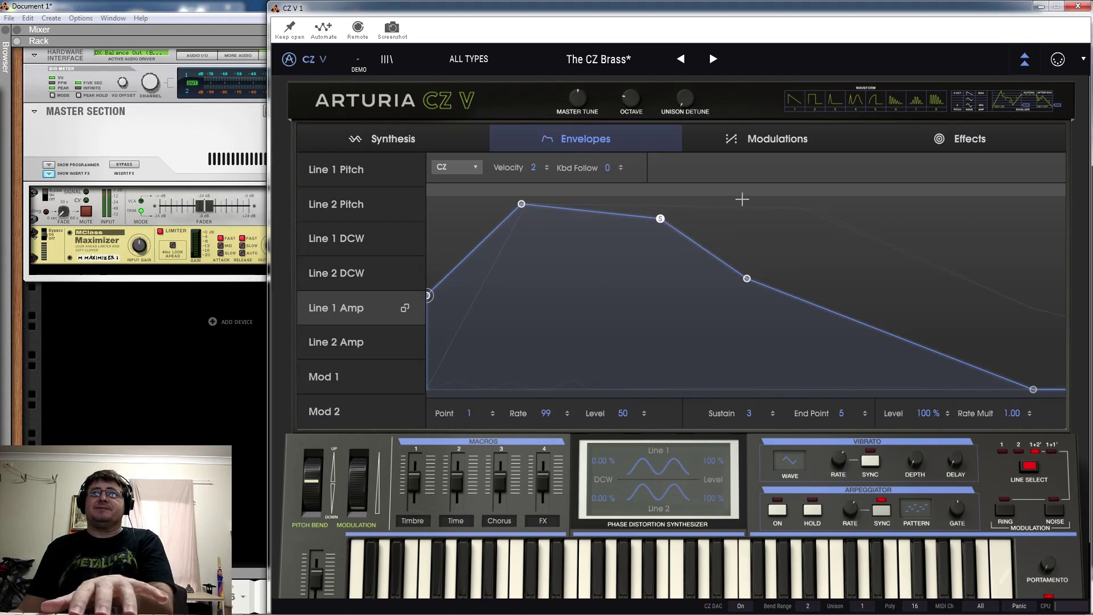
{"action": "left_click_drag", "start_coordinate": [767, 189], "coordinate": [761, 164]}
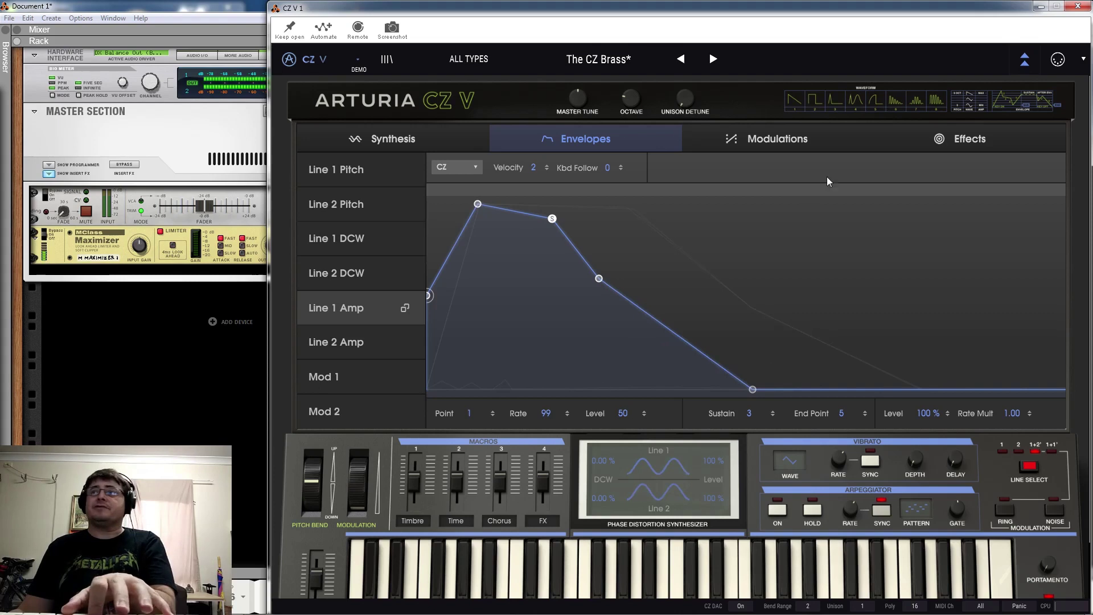
{"action": "left_click", "coordinate": [938, 140]}
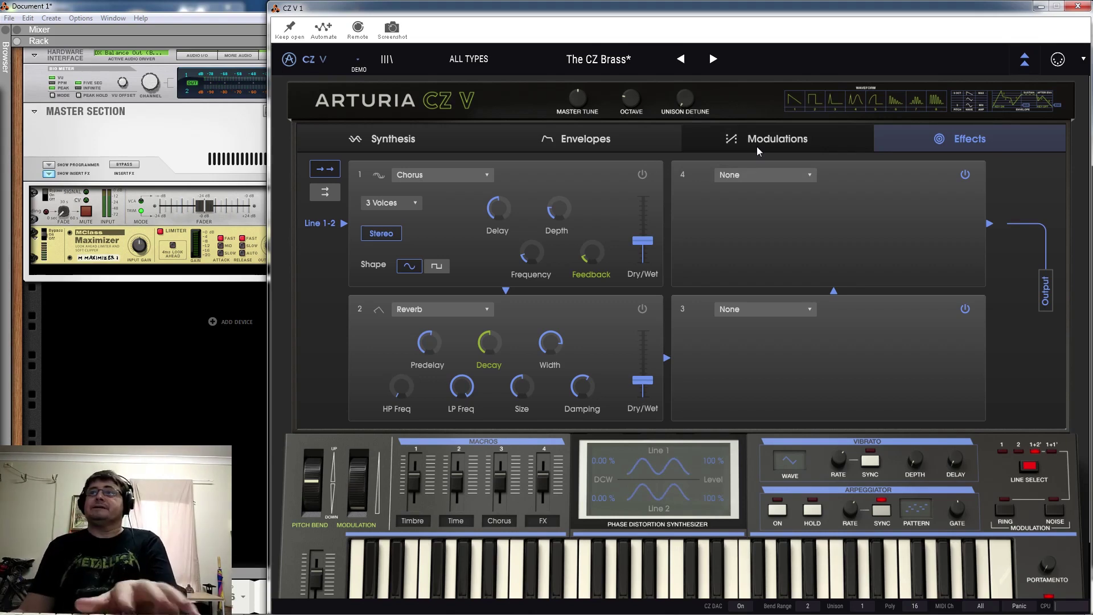
{"action": "left_click", "coordinate": [641, 175]}
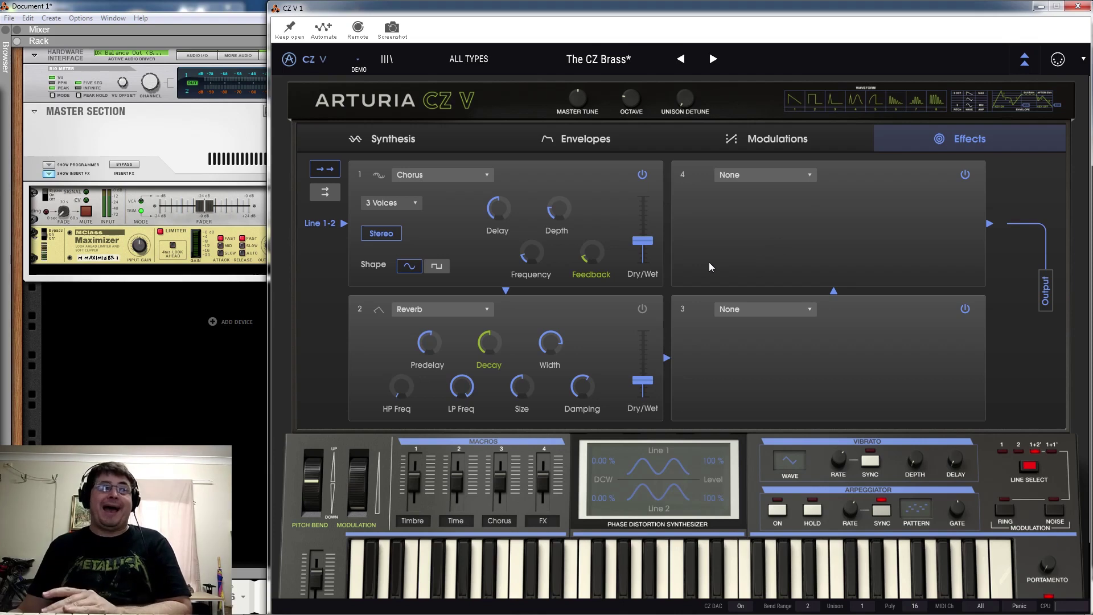
- Drag the Line 1 Amp envelope's final point to rate 89, level 0, back on Synthesis
{"action": "left_click", "coordinate": [429, 139]}
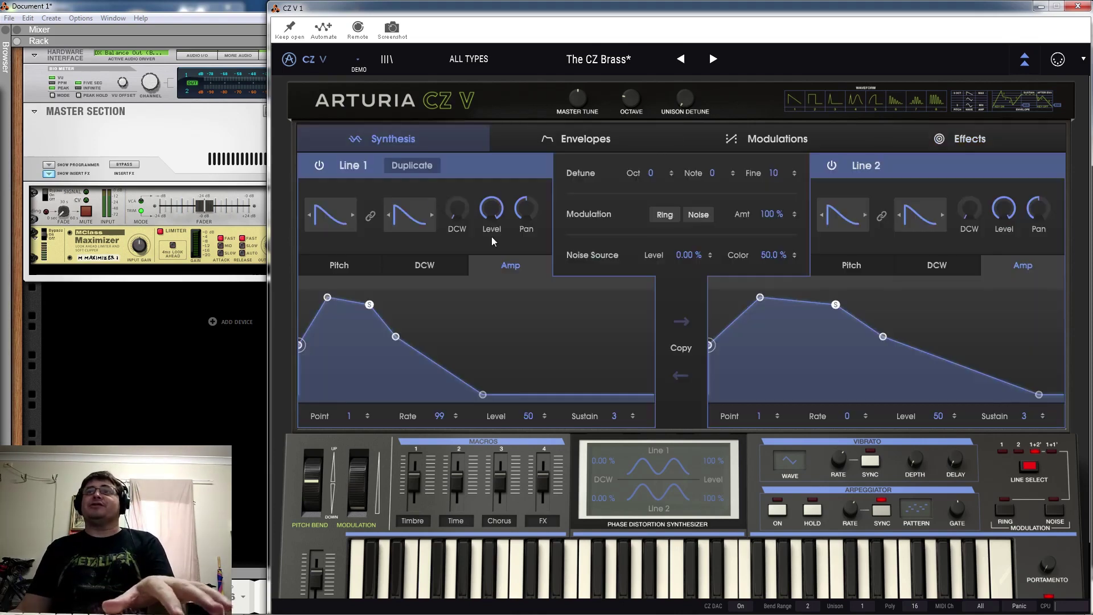
{"action": "left_click", "coordinate": [910, 135]}
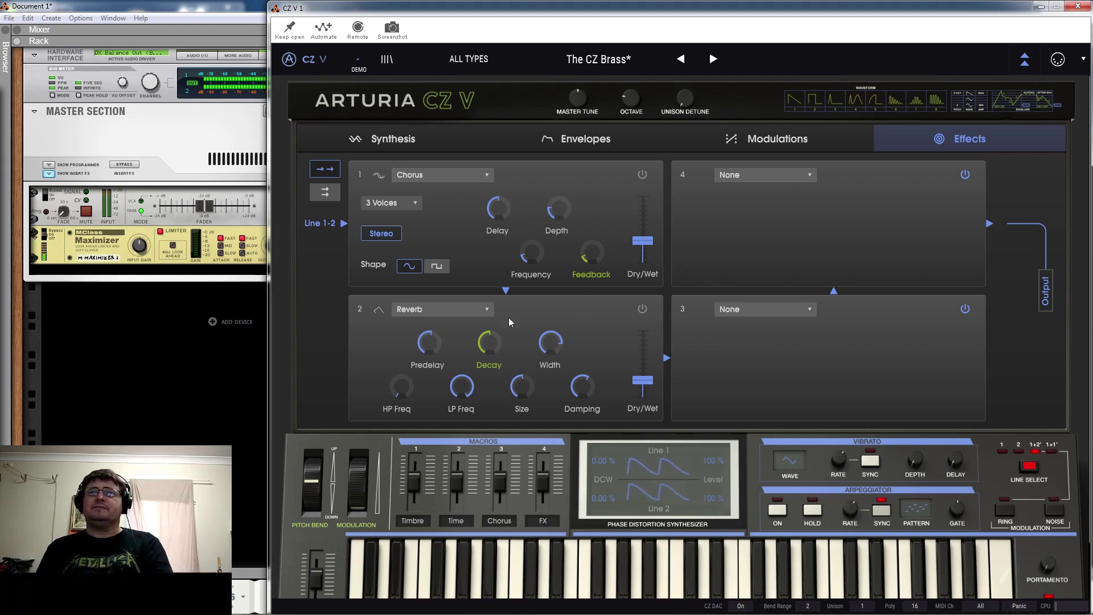
{"action": "left_click", "coordinate": [585, 140]}
{"action": "left_click_drag", "start_coordinate": [1020, 389], "coordinate": [784, 389]}
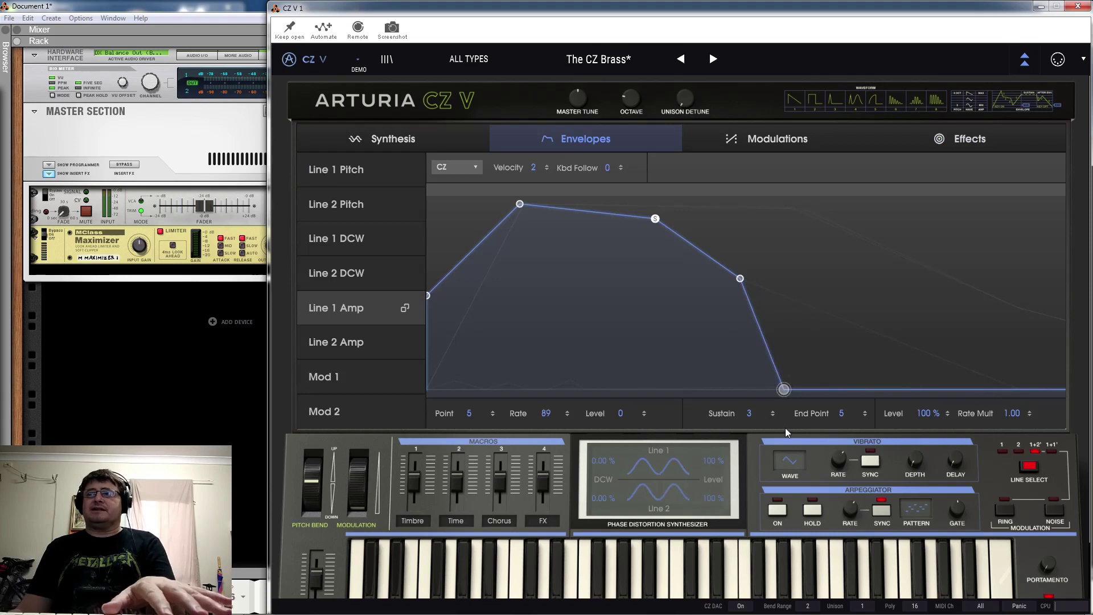
{"action": "left_click", "coordinate": [408, 143]}
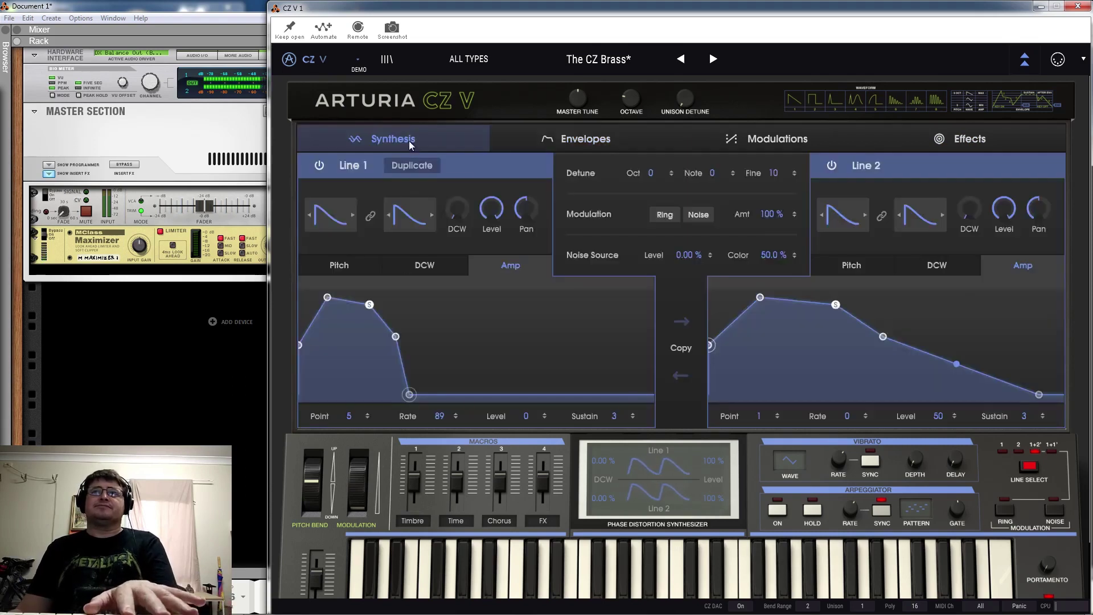
- Set Line Select to 1+1' and detune the copy one octave up with fine 3
{"action": "left_click", "coordinate": [1003, 452]}
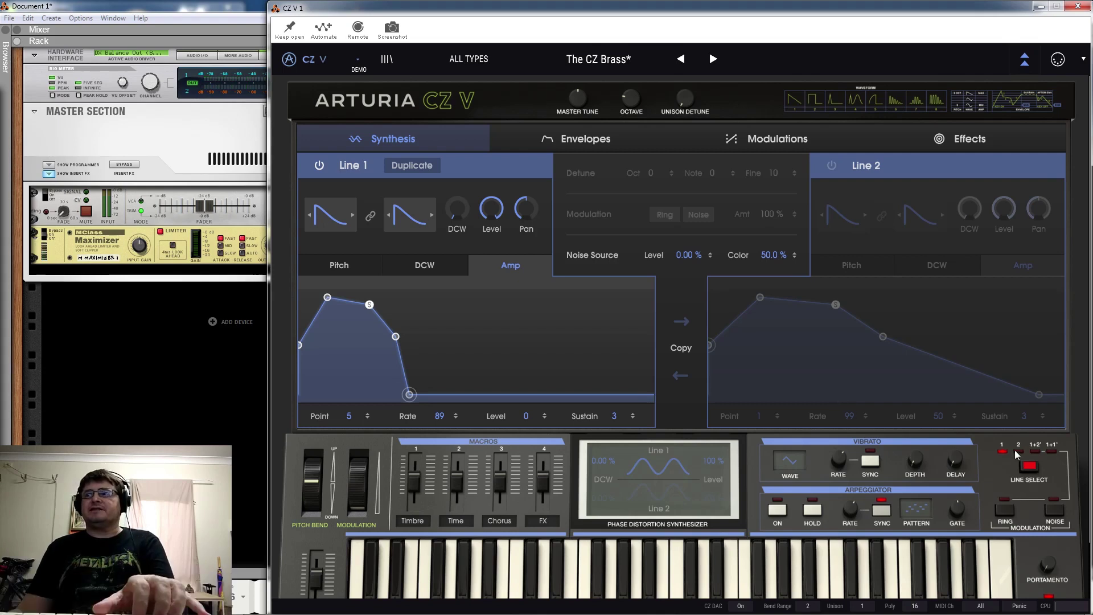
{"action": "left_click", "coordinate": [1026, 465]}
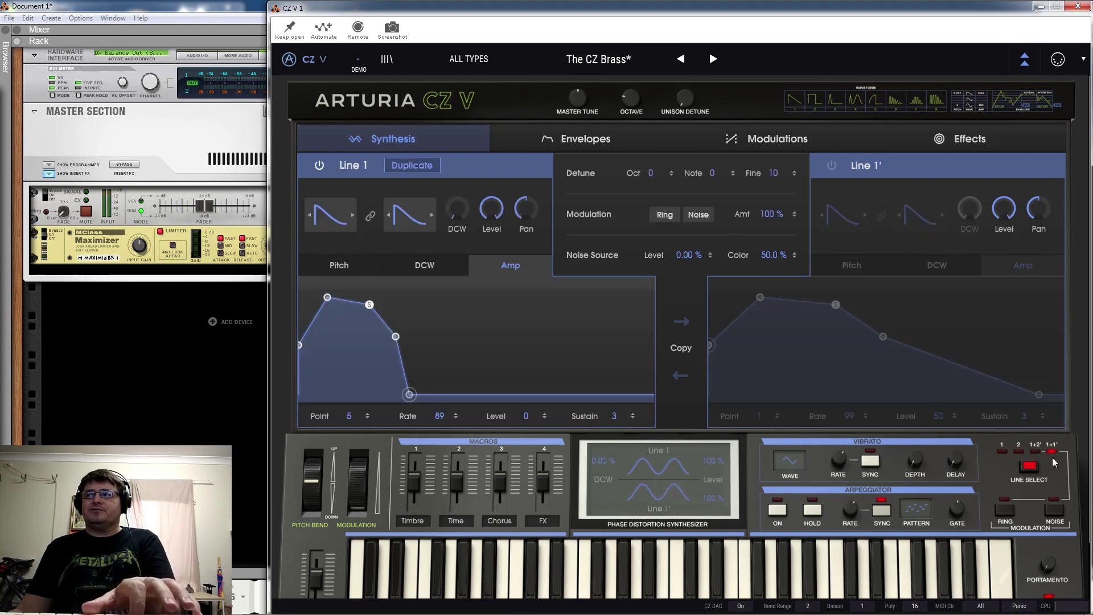
{"action": "left_click", "coordinate": [1051, 451]}
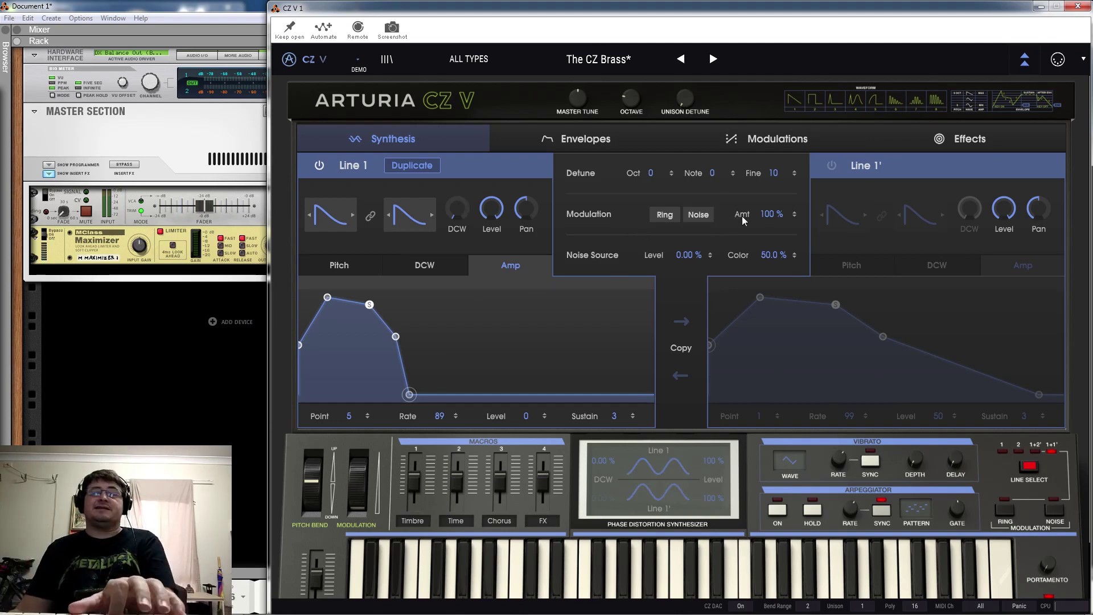
{"action": "left_click_drag", "start_coordinate": [772, 173], "coordinate": [773, 193]}
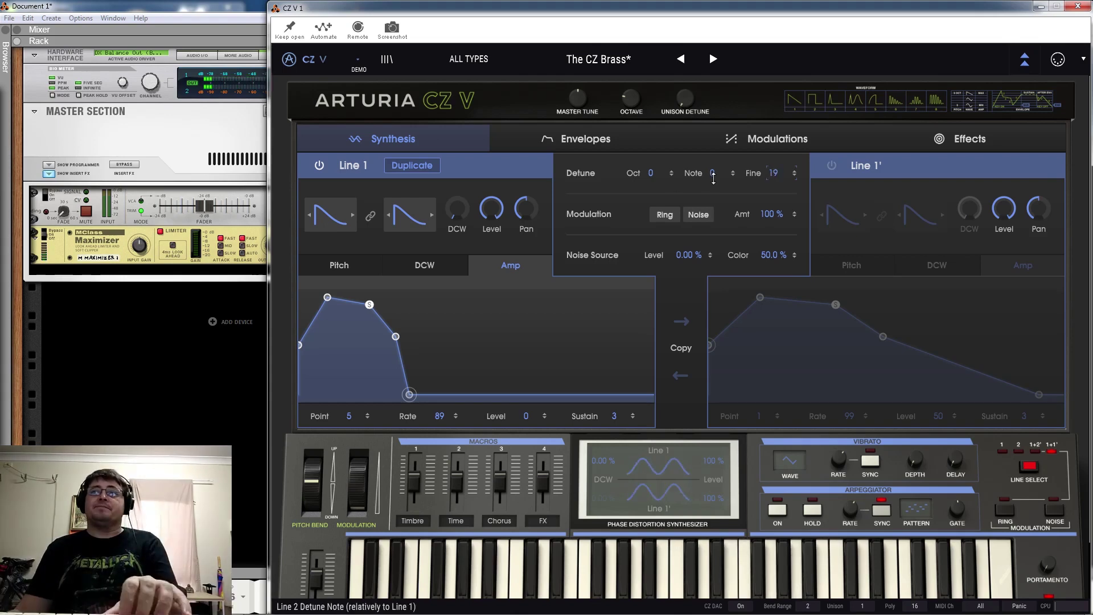
{"action": "left_click_drag", "start_coordinate": [658, 175], "coordinate": [659, 170]}
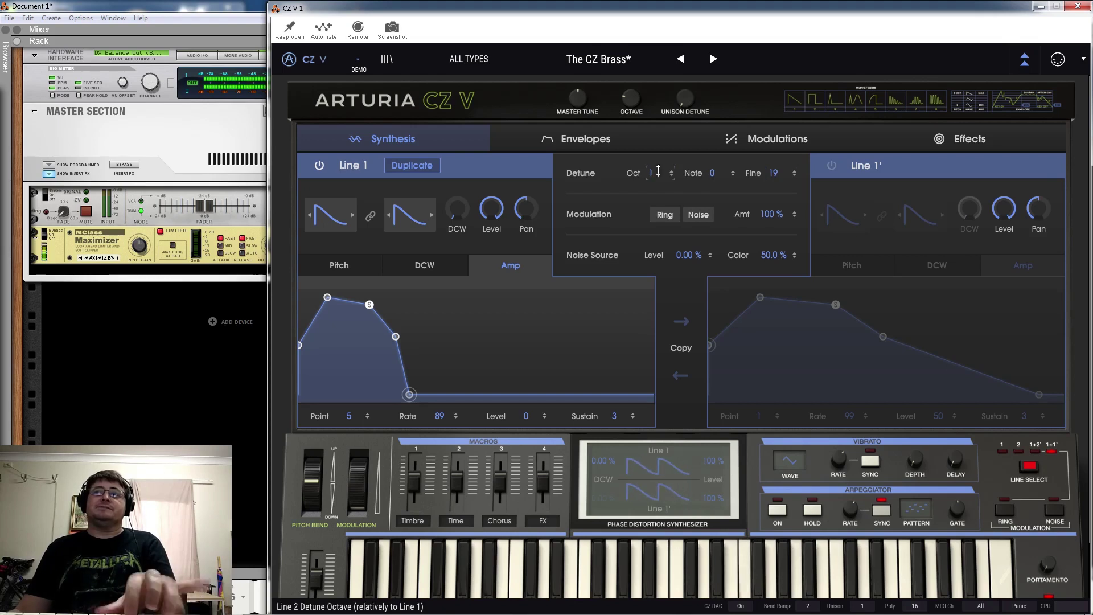
{"action": "left_click_drag", "start_coordinate": [770, 173], "coordinate": [769, 172]}
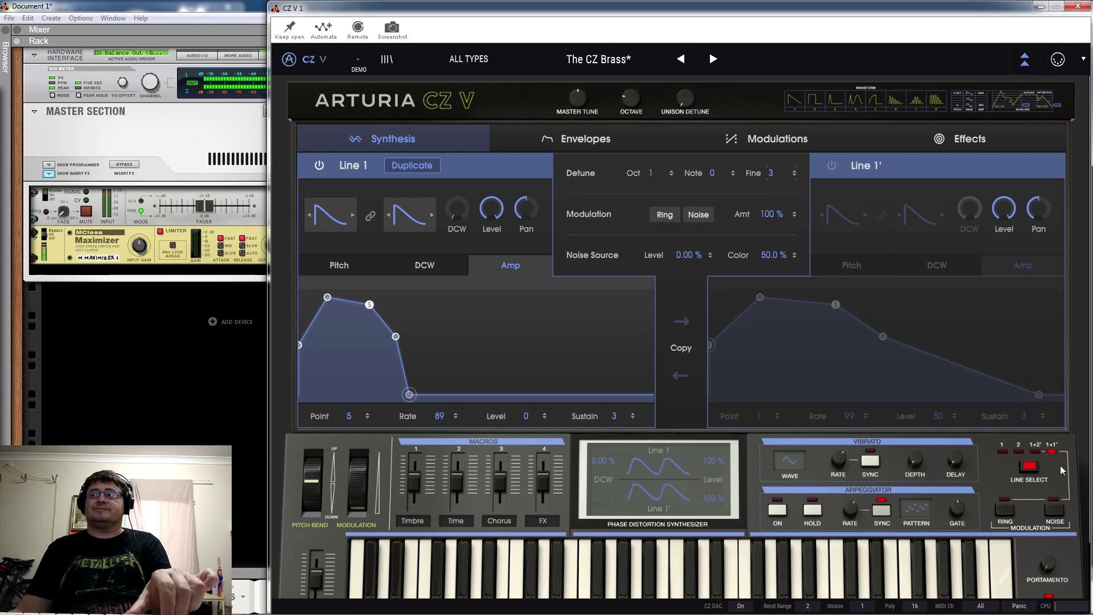
- Try Line Select 1+2', return to Line 1 only, check amp point 2, and list preset types
{"action": "left_click", "coordinate": [1036, 452]}
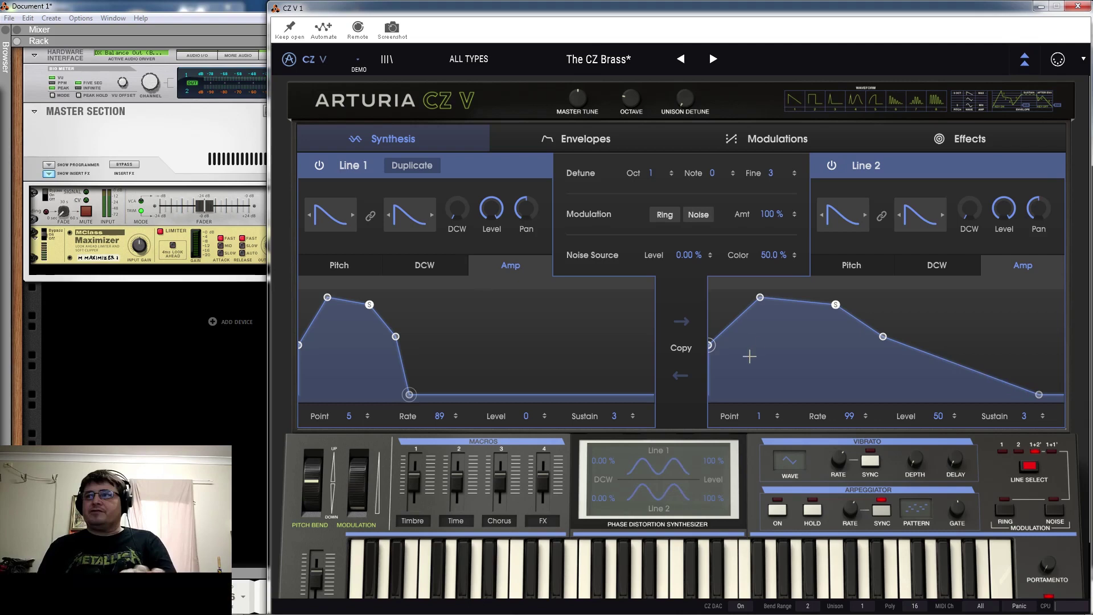
{"action": "left_click", "coordinate": [1002, 452]}
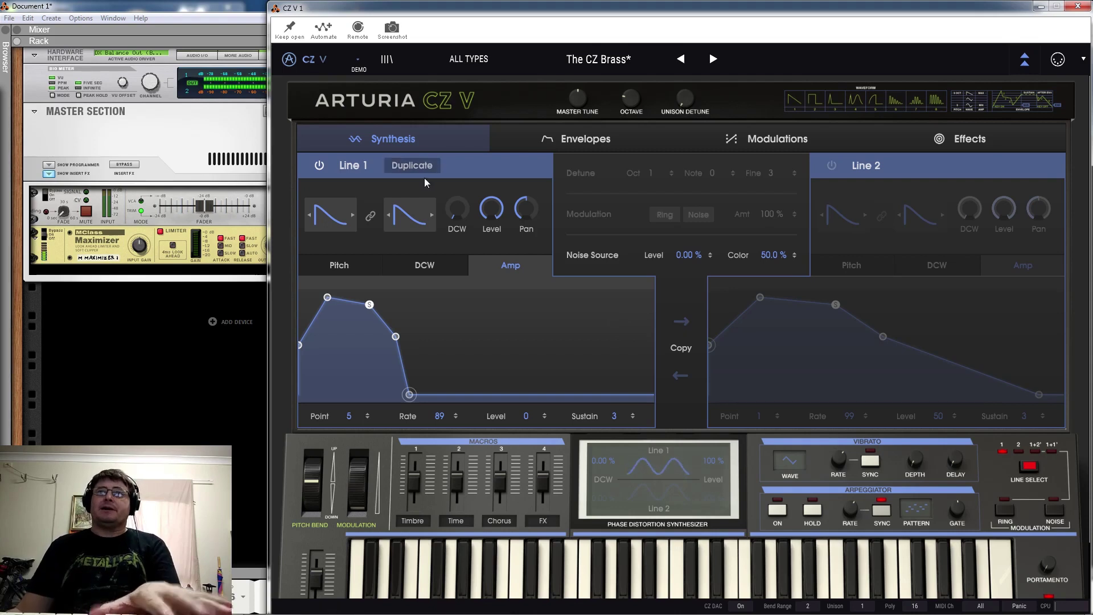
{"action": "left_click", "coordinate": [328, 298]}
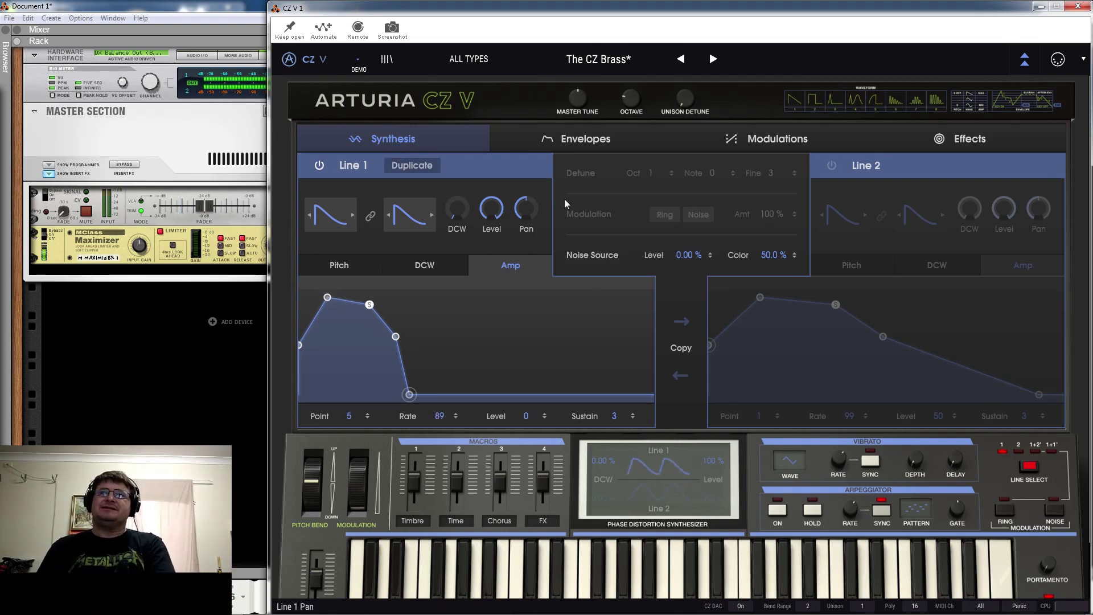
{"action": "left_click", "coordinate": [453, 63]}
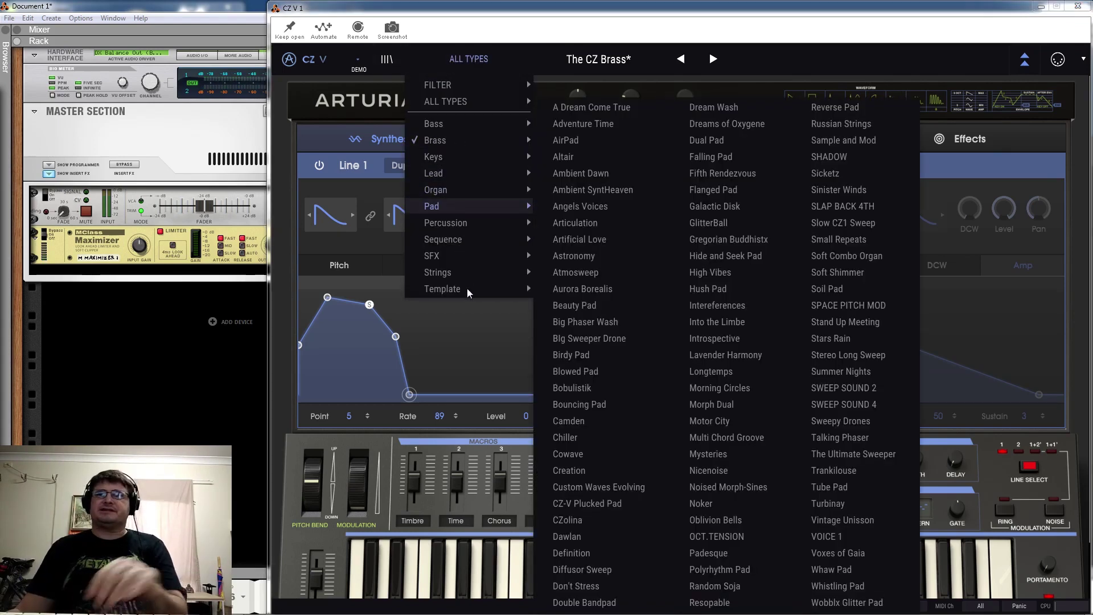
- Load the Template > Default preset and drag Line 1's pitch envelope point 2 to 0.117 s
{"action": "mouse_move", "coordinate": [467, 290]}
{"action": "left_click", "coordinate": [595, 307]}
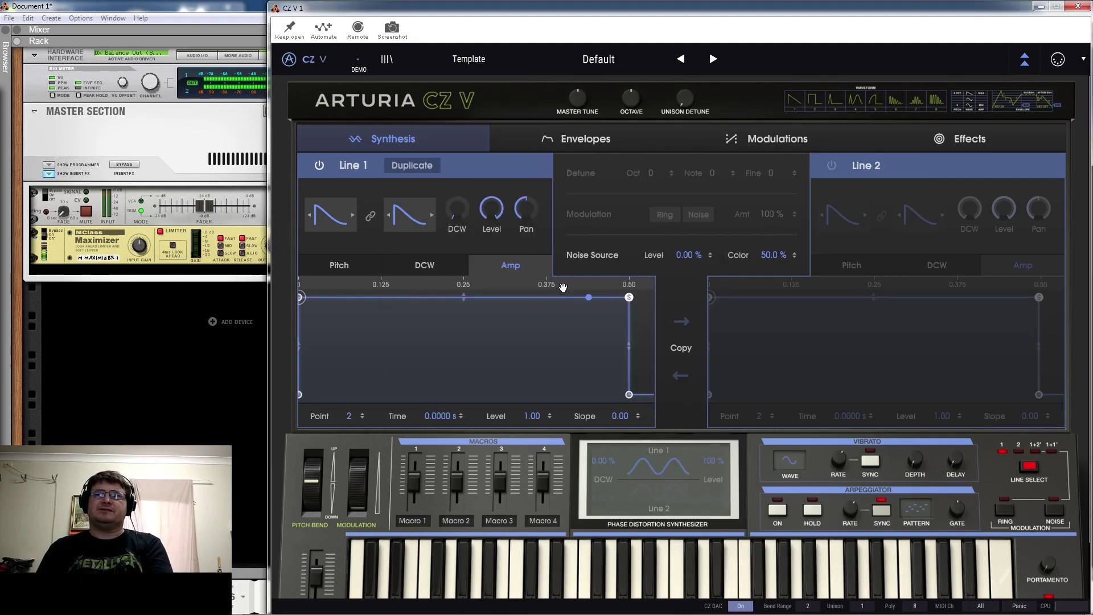
{"action": "scroll", "coordinate": [564, 297], "scroll_direction": "down", "scroll_amount": 2}
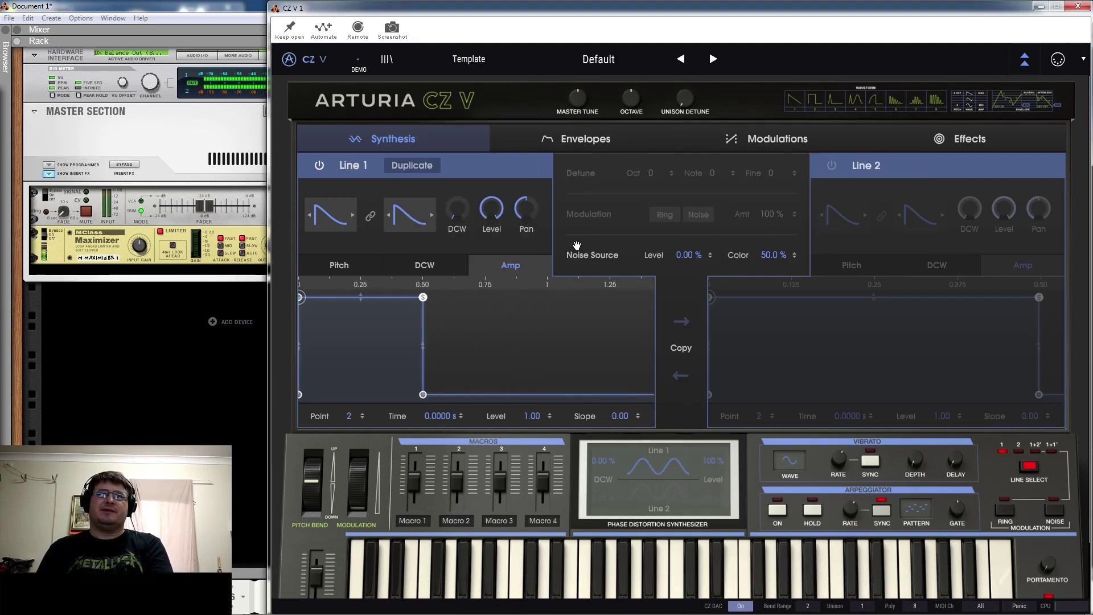
{"action": "left_click", "coordinate": [436, 265]}
{"action": "left_click", "coordinate": [358, 267]}
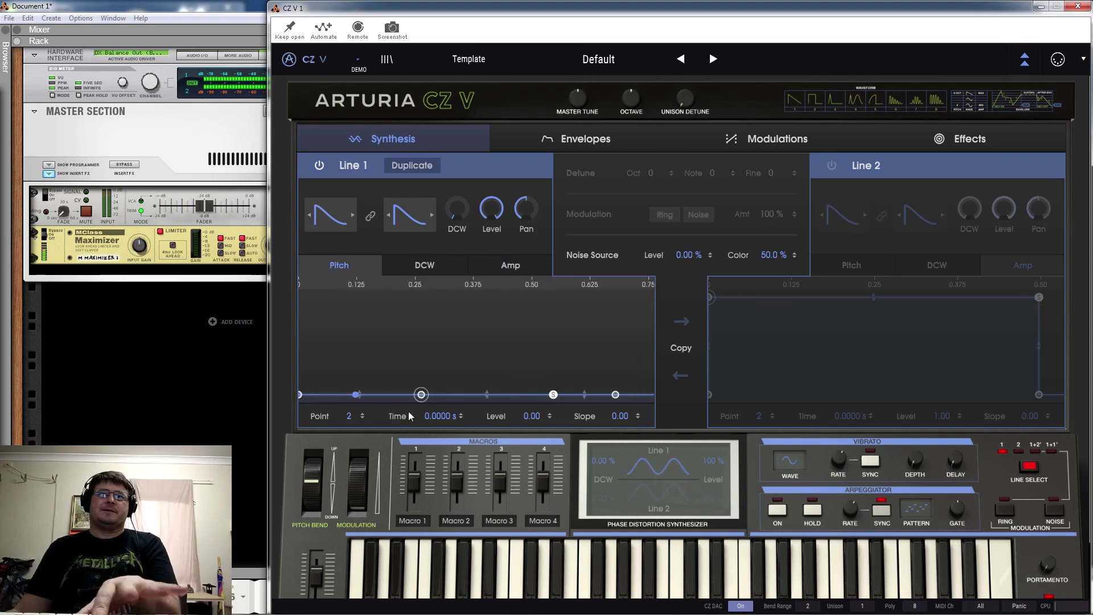
{"action": "left_click_drag", "start_coordinate": [421, 394], "coordinate": [353, 395]}
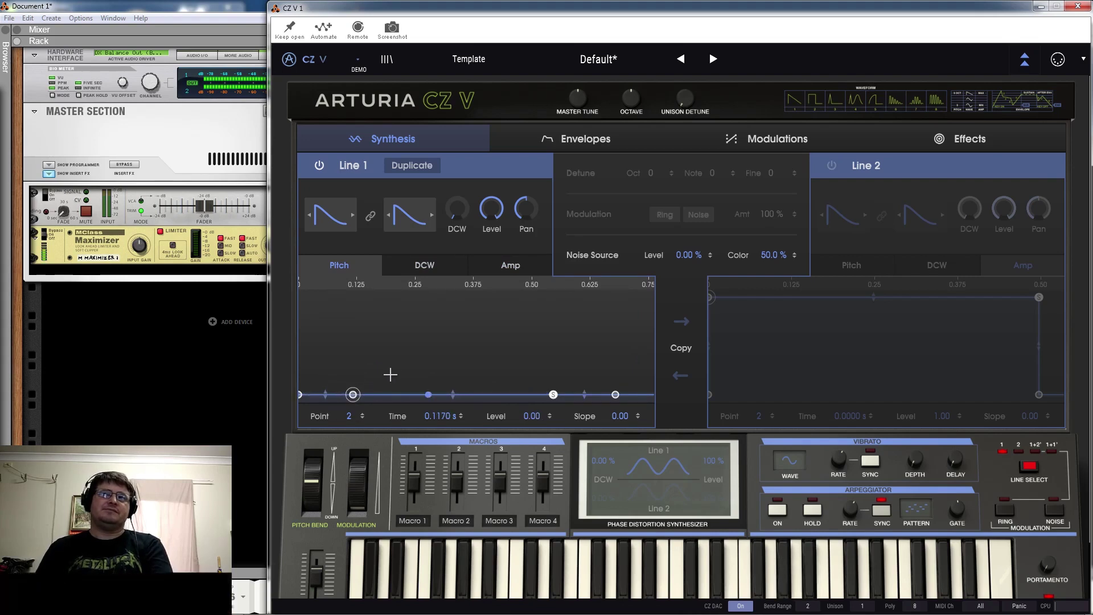
- Try DCW envelope points, then sweep Line 1's DCW knob between 0 and 100 %, ending fully down
{"action": "left_click", "coordinate": [421, 264]}
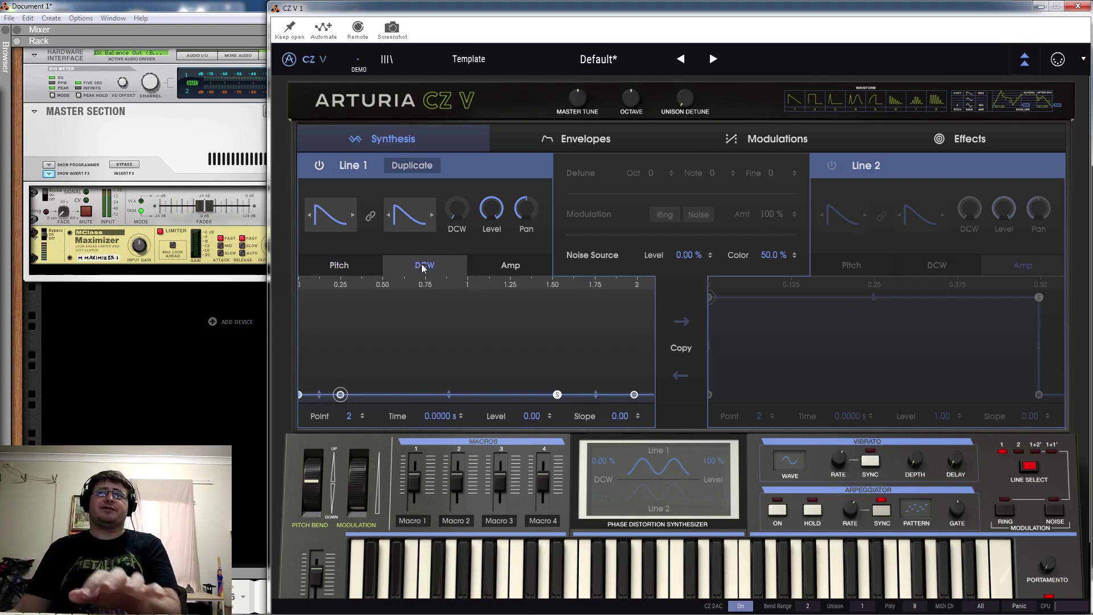
{"action": "left_click_drag", "start_coordinate": [340, 395], "coordinate": [342, 358]}
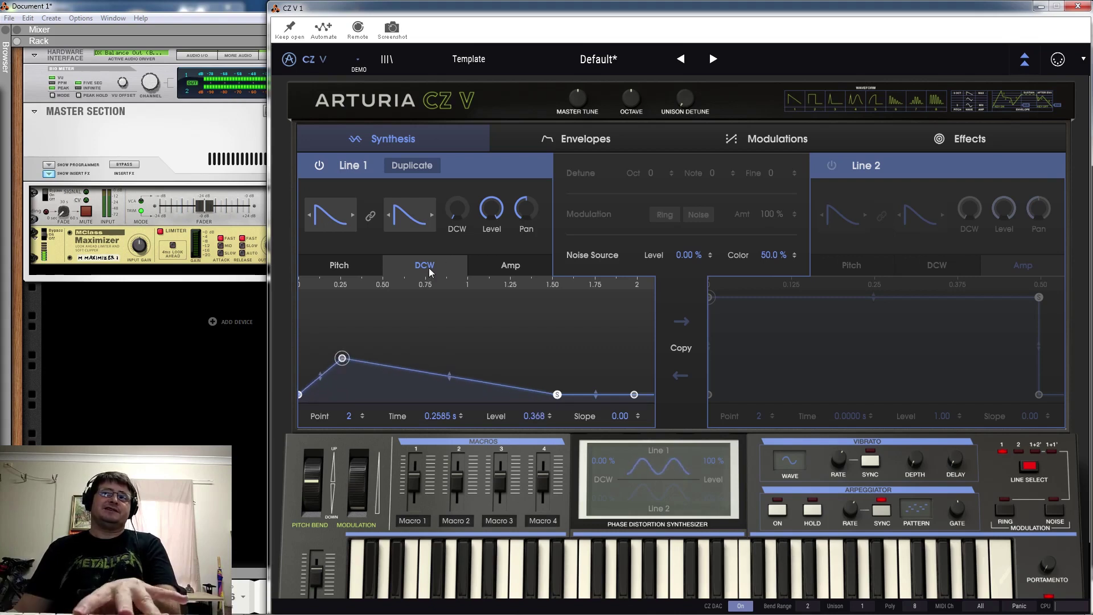
{"action": "left_click_drag", "start_coordinate": [342, 358], "coordinate": [429, 417]}
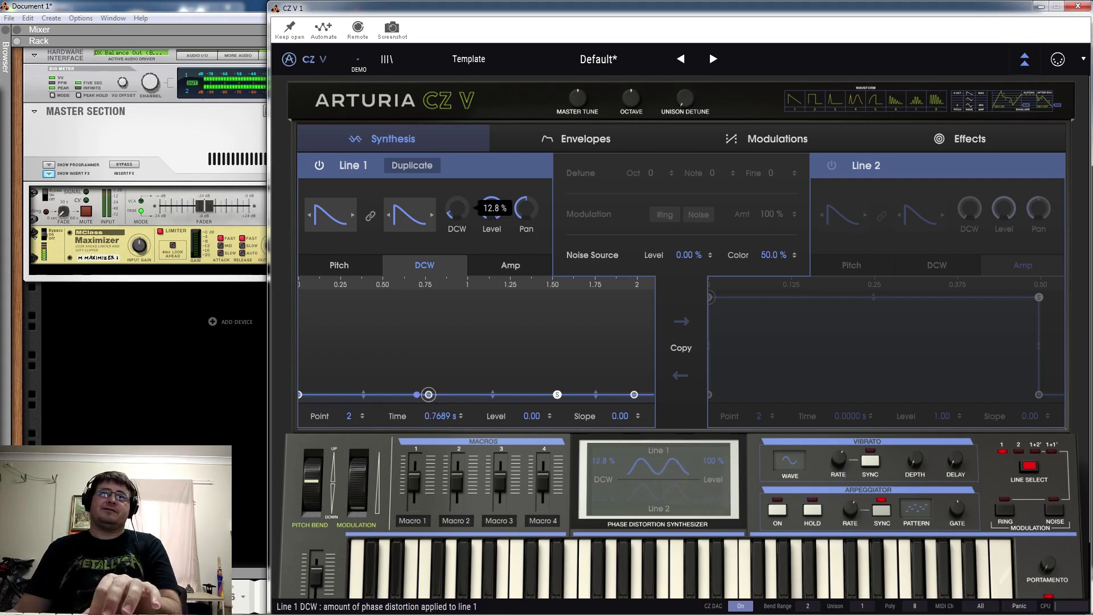
{"action": "mouse_move", "coordinate": [457, 209]}
{"action": "left_mouse_down"}
{"action": "mouse_move", "coordinate": [456, 193]}
{"action": "mouse_move", "coordinate": [456, 245]}
{"action": "left_mouse_up"}
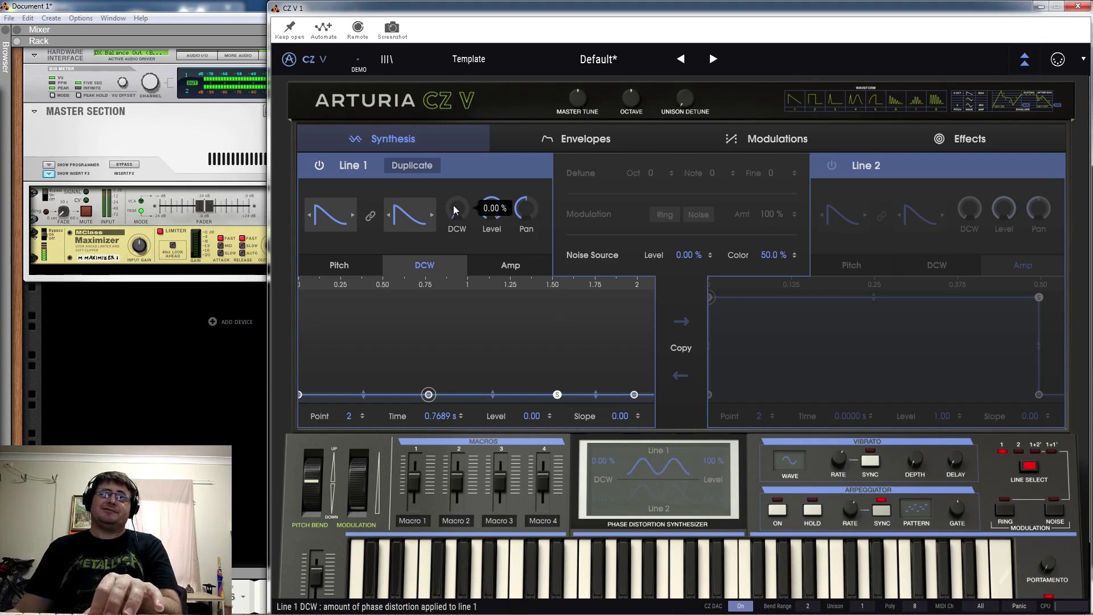
{"action": "left_click_drag", "start_coordinate": [453, 205], "coordinate": [453, 148]}
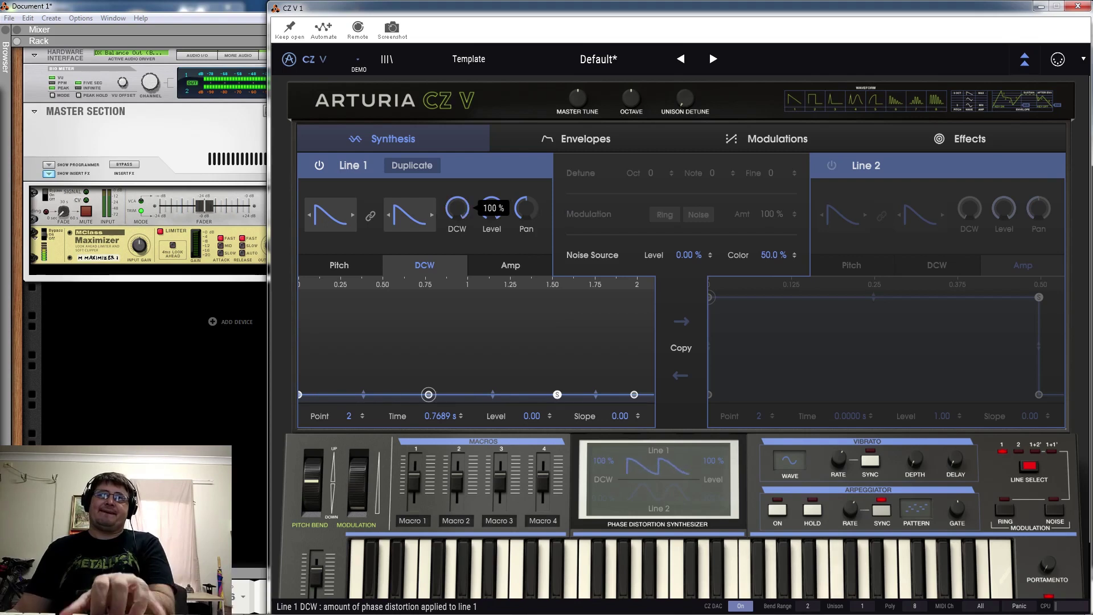
{"action": "left_click_drag", "start_coordinate": [457, 208], "coordinate": [457, 251]}
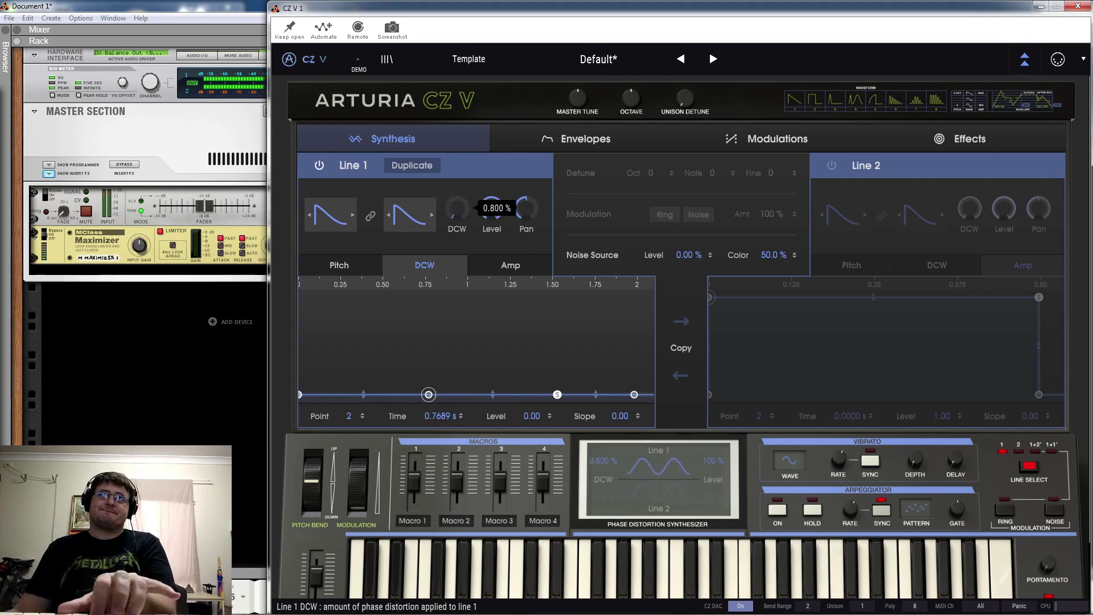
{"action": "left_click_drag", "start_coordinate": [457, 208], "coordinate": [457, 165]}
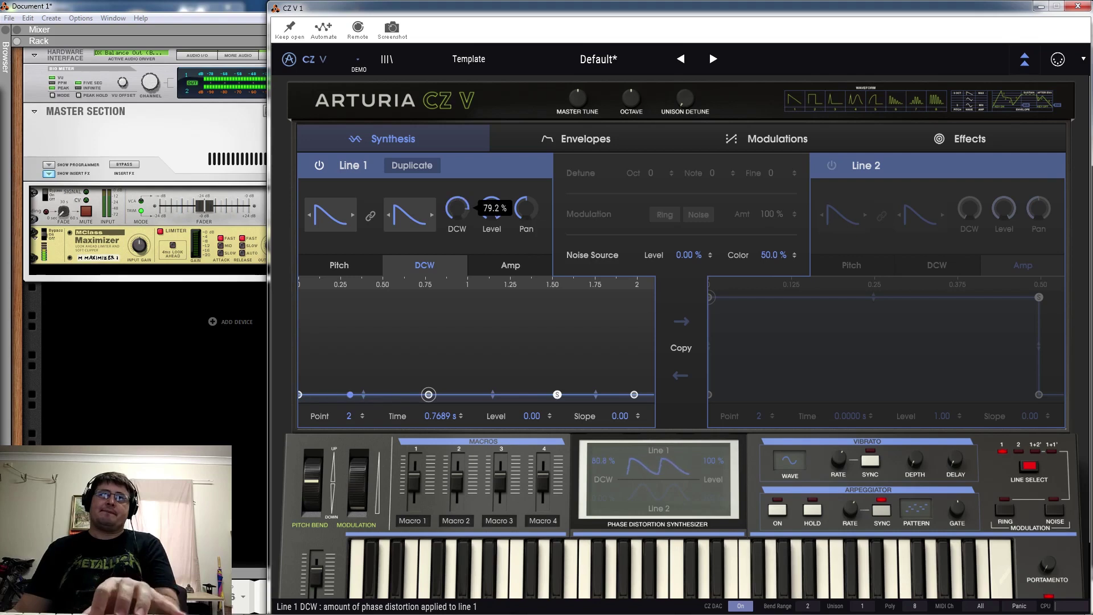
{"action": "left_click_drag", "start_coordinate": [457, 208], "coordinate": [457, 251]}
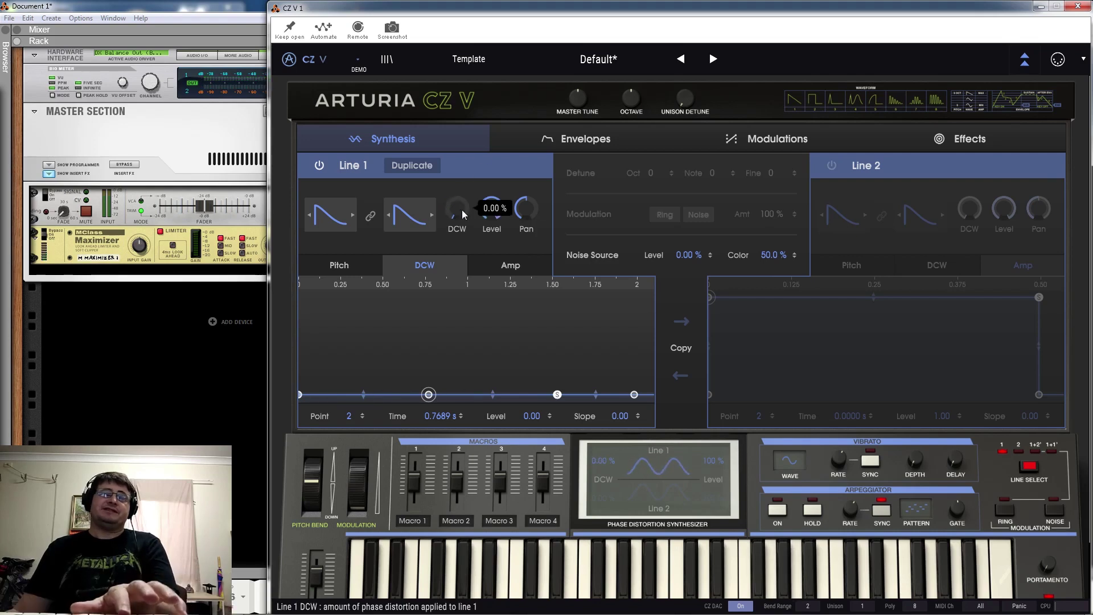
- Reshape the DCW envelope with an early peak, curved attack and decay, and point 3 at 0.5943 s, level 0.345
{"action": "left_click_drag", "start_coordinate": [428, 394], "coordinate": [394, 297]}
{"action": "left_click", "coordinate": [557, 394]}
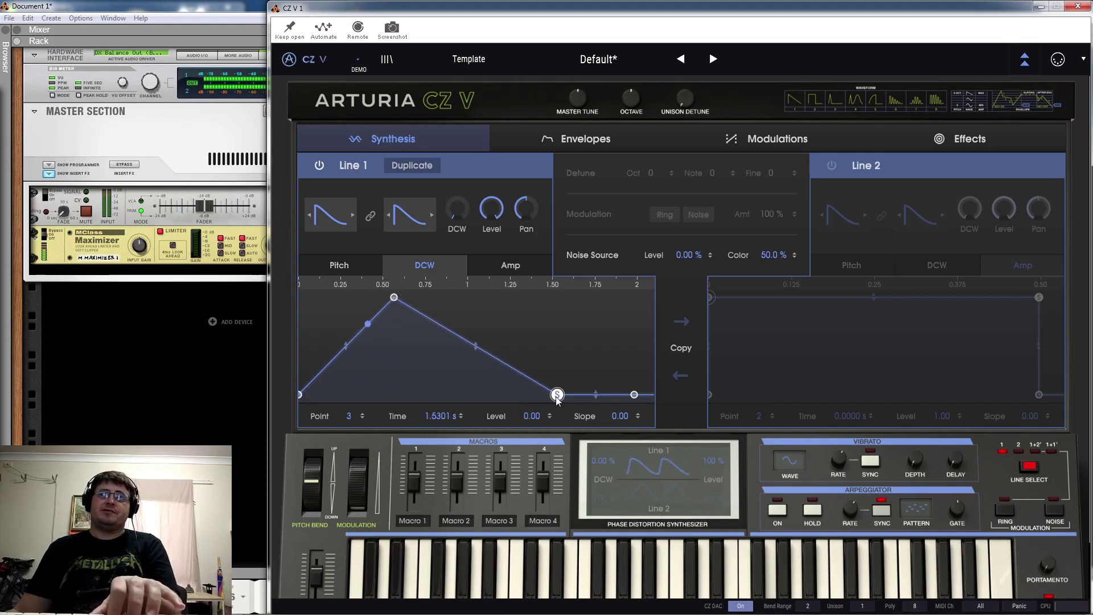
{"action": "left_click_drag", "start_coordinate": [556, 394], "coordinate": [551, 349]}
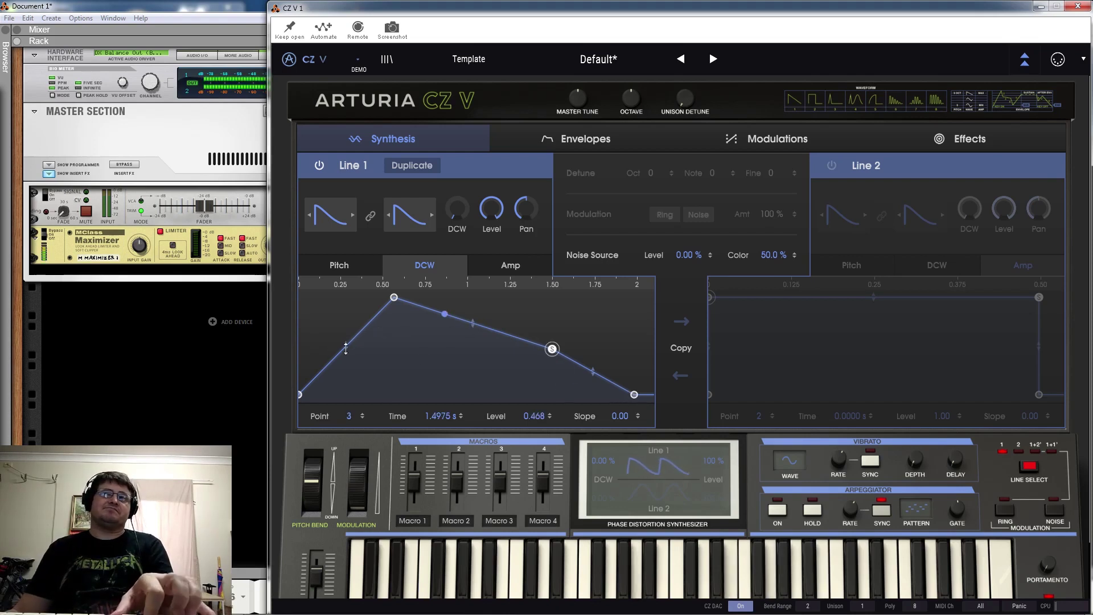
{"action": "left_click_drag", "start_coordinate": [346, 346], "coordinate": [345, 323]}
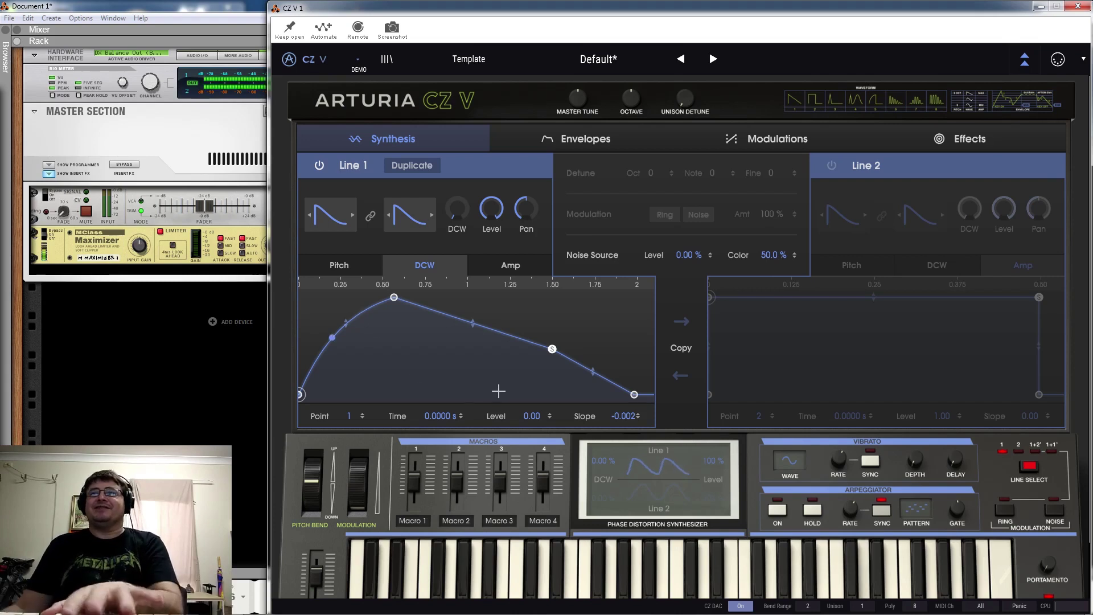
{"action": "left_click_drag", "start_coordinate": [472, 324], "coordinate": [472, 329]}
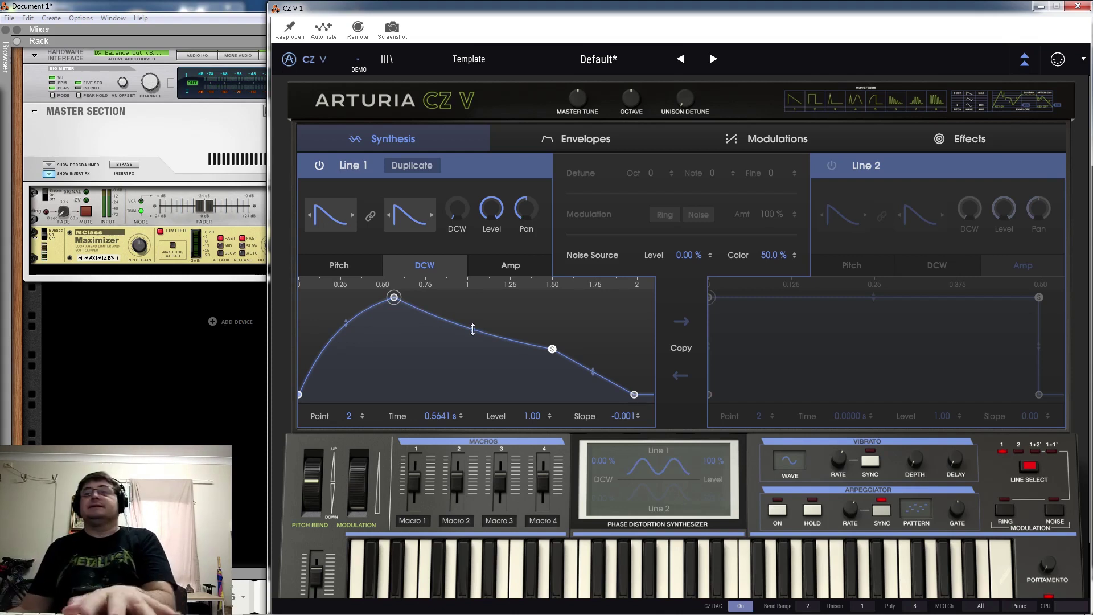
{"action": "left_click", "coordinate": [634, 395]}
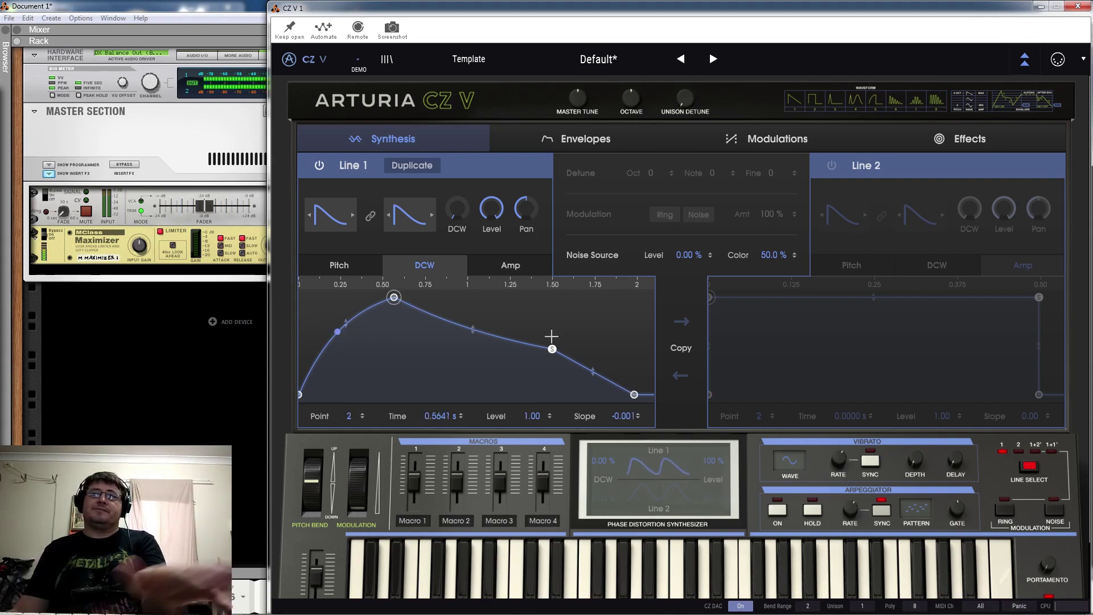
{"action": "left_click", "coordinate": [394, 297]}
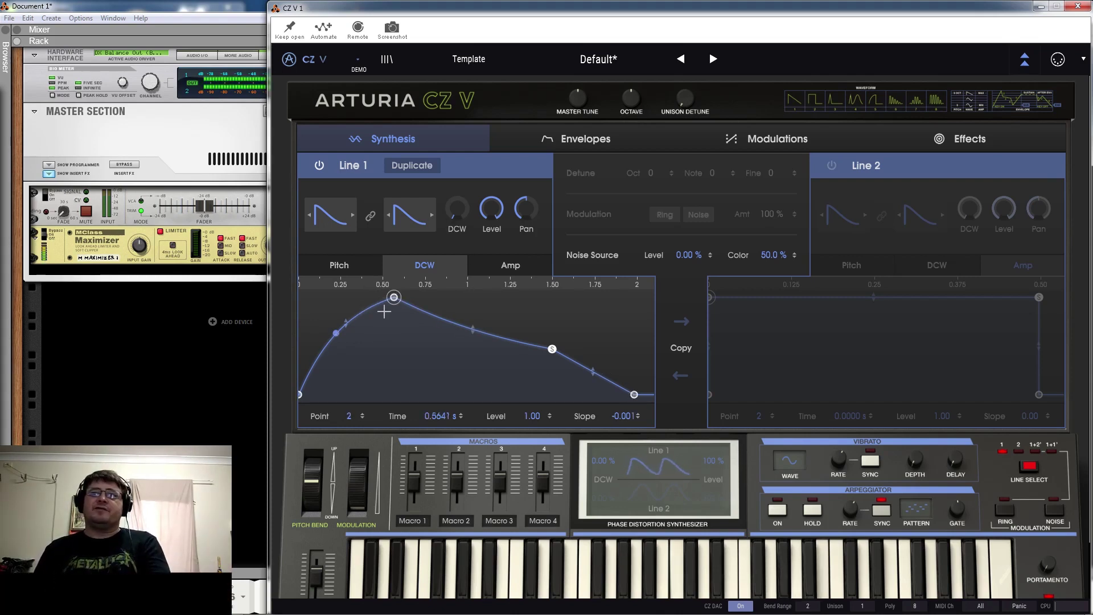
{"action": "left_click_drag", "start_coordinate": [394, 297], "coordinate": [334, 297]}
{"action": "left_click", "coordinate": [552, 349]}
{"action": "left_click_drag", "start_coordinate": [551, 351], "coordinate": [399, 363]}
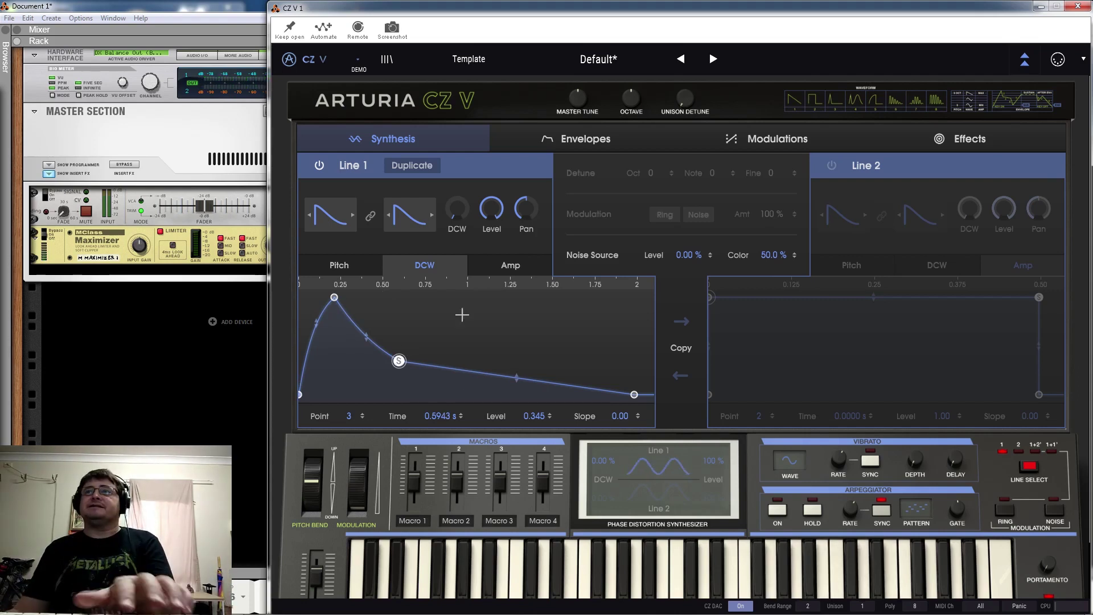
- Layer Line 1 with a copy detuned to Fine 21 and switch POLY off for mono play
{"action": "left_click", "coordinate": [1053, 451]}
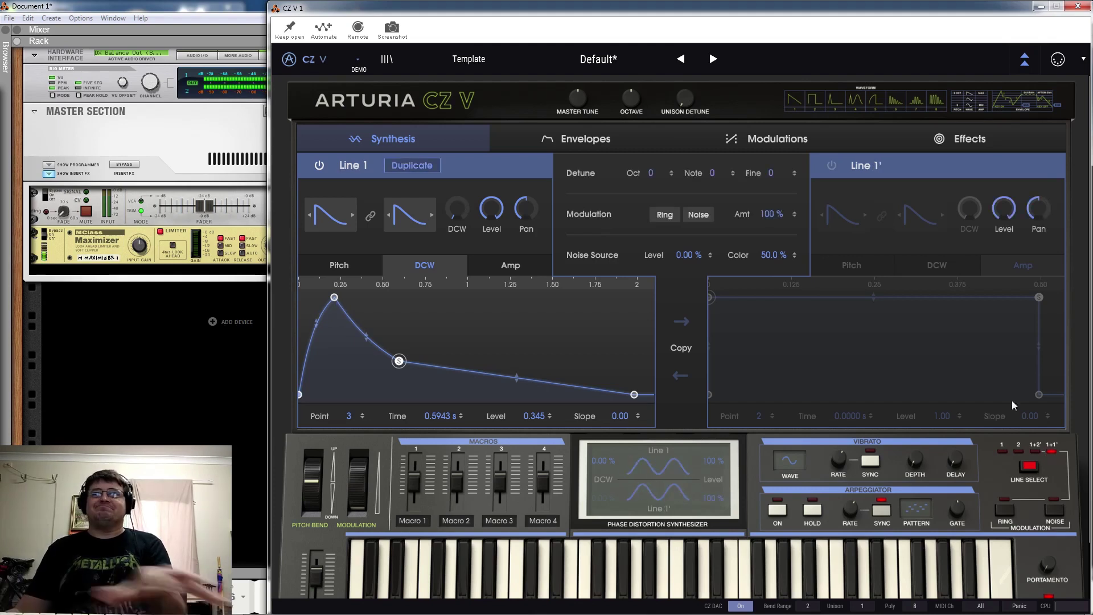
{"action": "scroll", "coordinate": [773, 173], "scroll_direction": "up", "scroll_amount": 10}
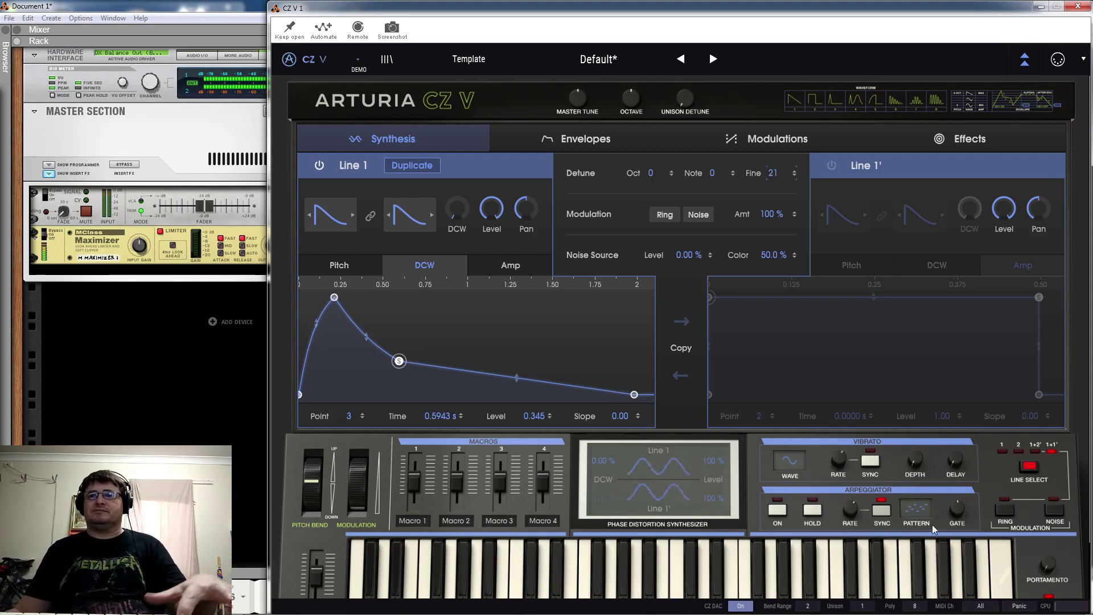
{"action": "scroll", "coordinate": [938, 527], "scroll_direction": "down", "scroll_amount": 2}
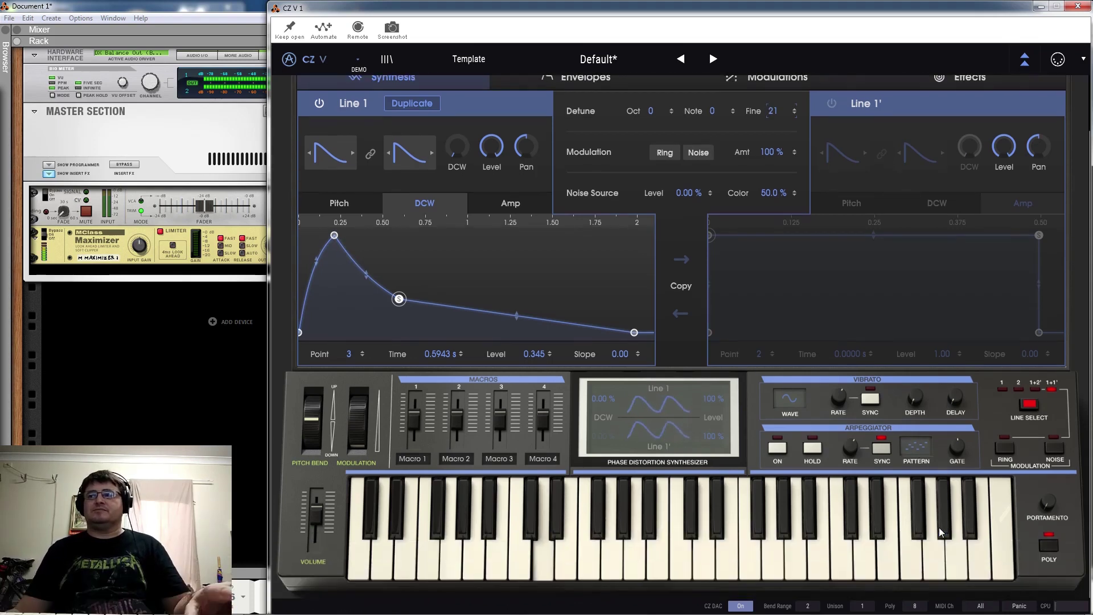
{"action": "left_click", "coordinate": [1047, 551]}
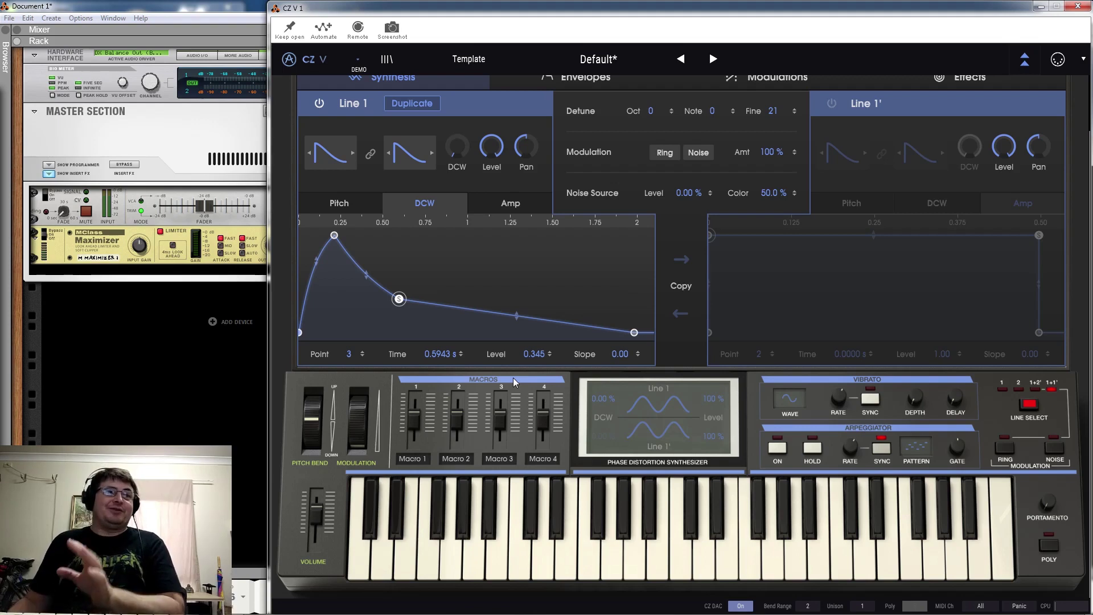
- Switch POLY back on so the synth plays 8 voices
{"action": "left_click", "coordinate": [1054, 547]}
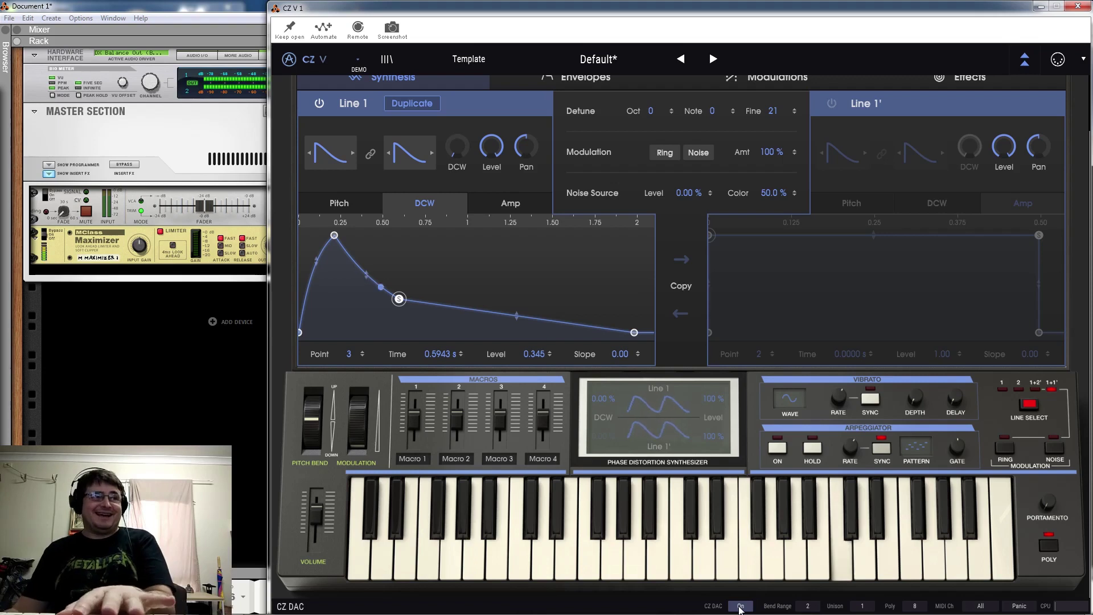
{"action": "mouse_move", "coordinate": [740, 613]}
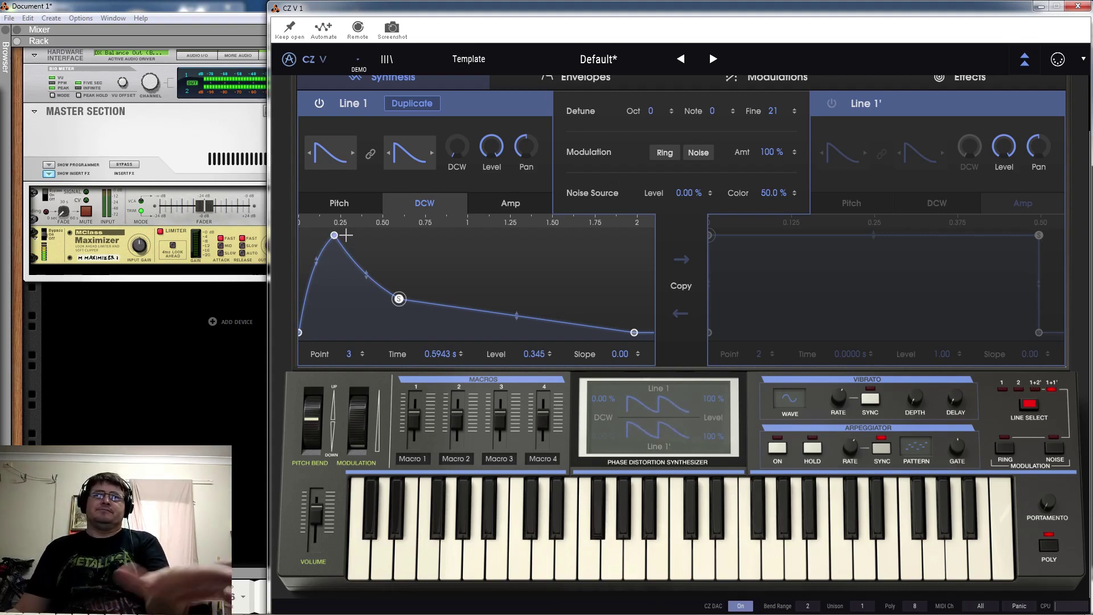
- Move Line 1's DCW peak to about 0.57 s and sustain point to 1.6318 s, then collapse the panel
{"action": "left_click_drag", "start_coordinate": [334, 235], "coordinate": [395, 235]}
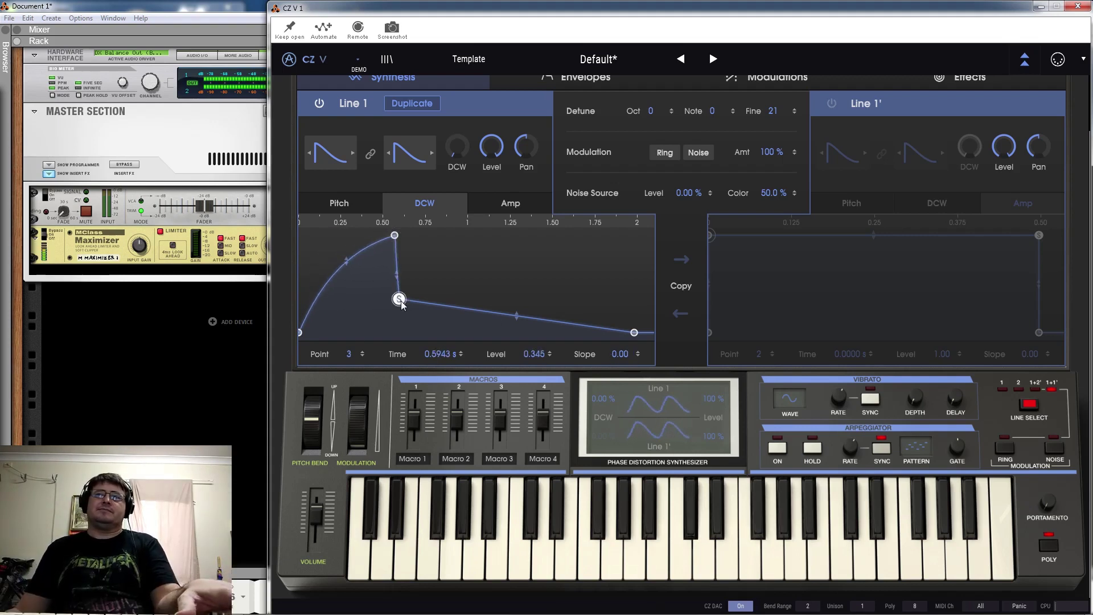
{"action": "left_click_drag", "start_coordinate": [402, 299], "coordinate": [578, 306]}
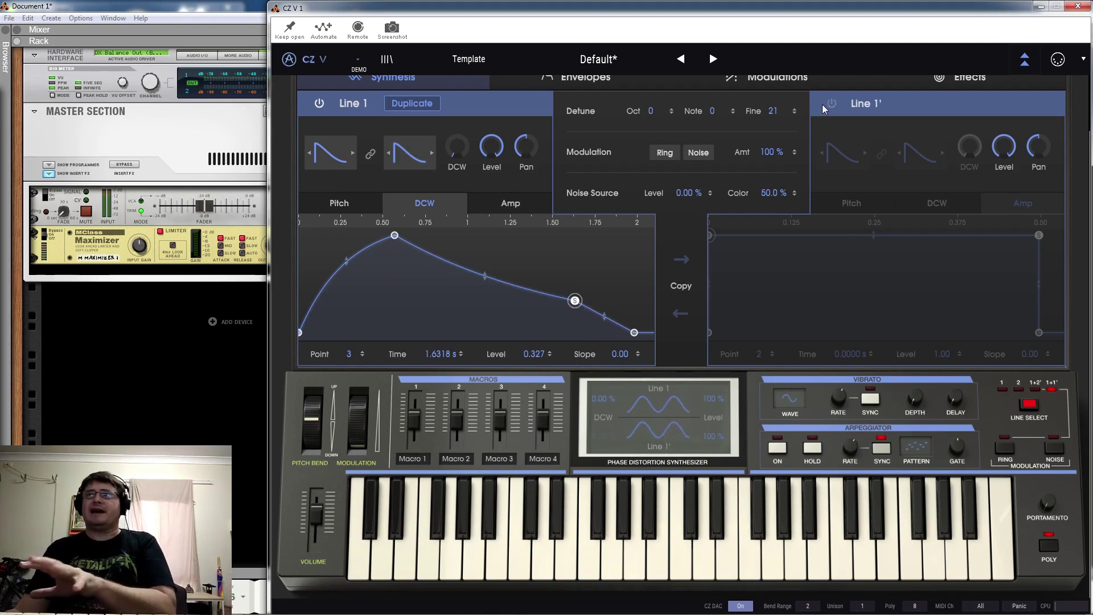
{"action": "scroll", "coordinate": [752, 152], "scroll_direction": "up", "scroll_amount": 2}
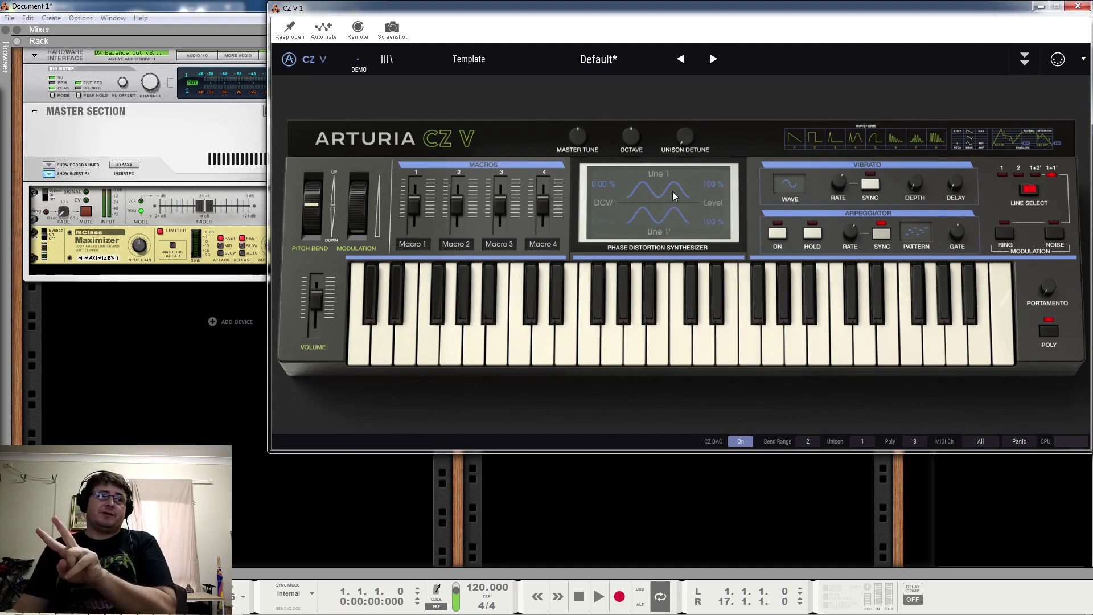
- Expand CZ V's advanced panel to show the Synthesis page with Line 1's DCW envelope
{"action": "left_click", "coordinate": [1024, 58]}
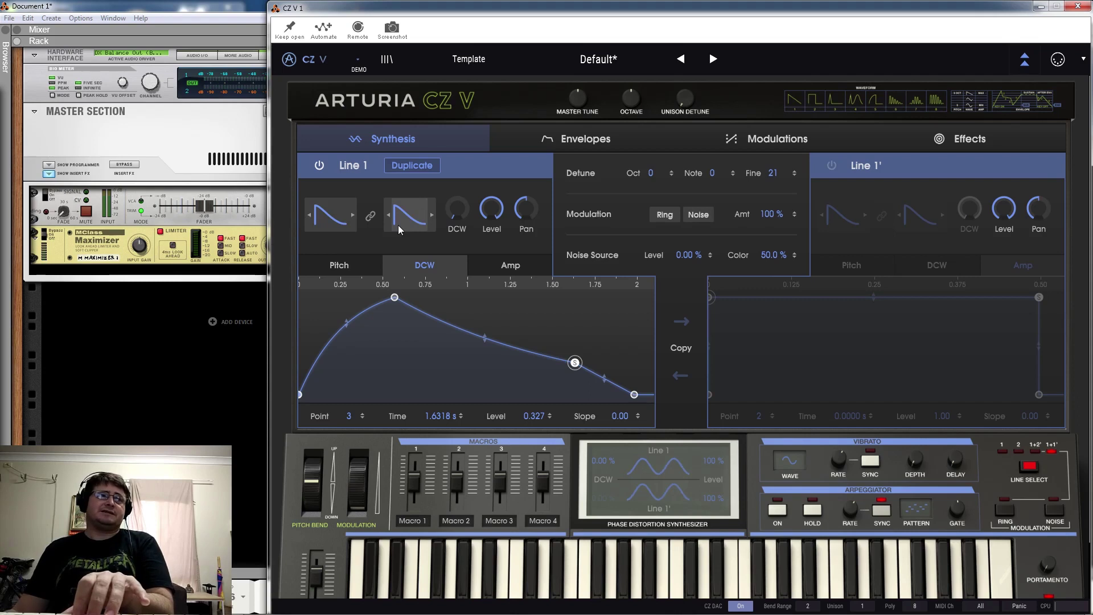
- Step Line 1's Shape B through square, resonant and other waveforms, ending on SawPulse
{"action": "left_click", "coordinate": [433, 221]}
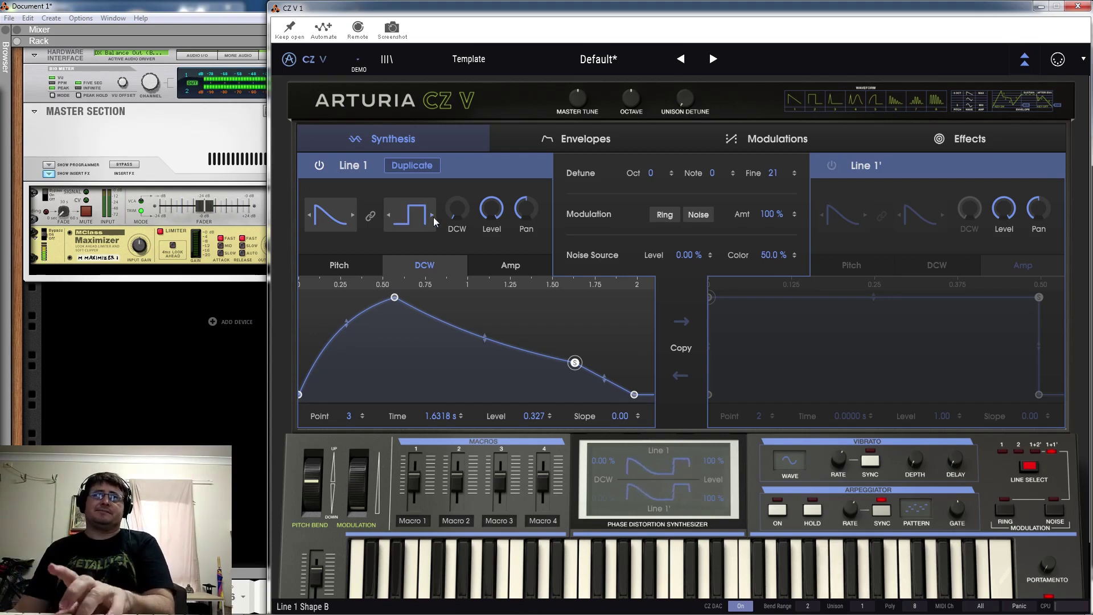
{"action": "left_click", "coordinate": [432, 217]}
{"action": "left_click", "coordinate": [433, 217]}
{"action": "left_click", "coordinate": [433, 217]}
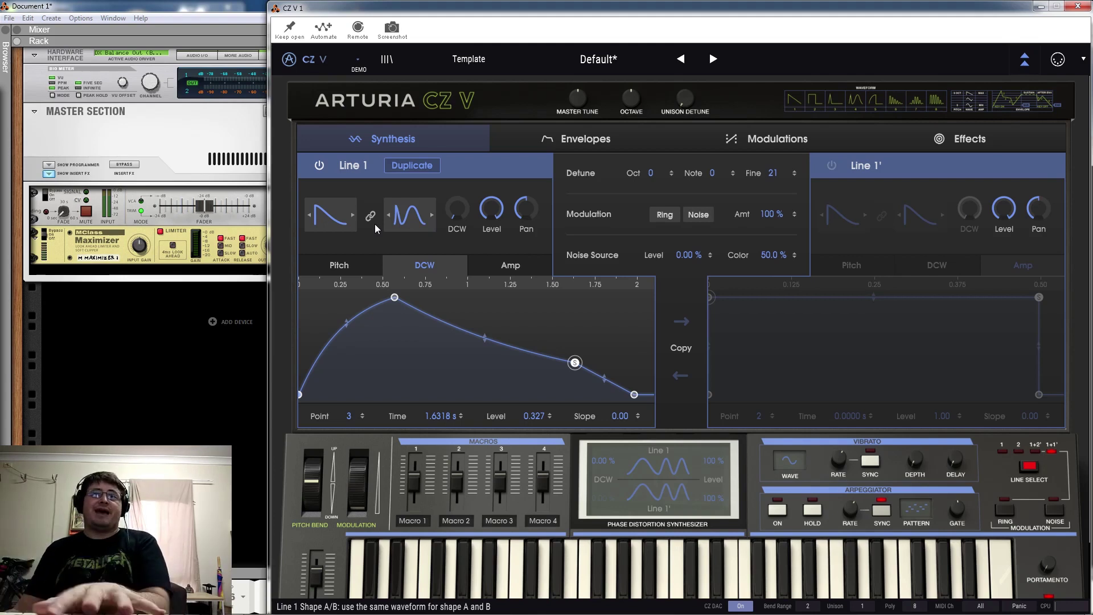
{"action": "left_click", "coordinate": [432, 221]}
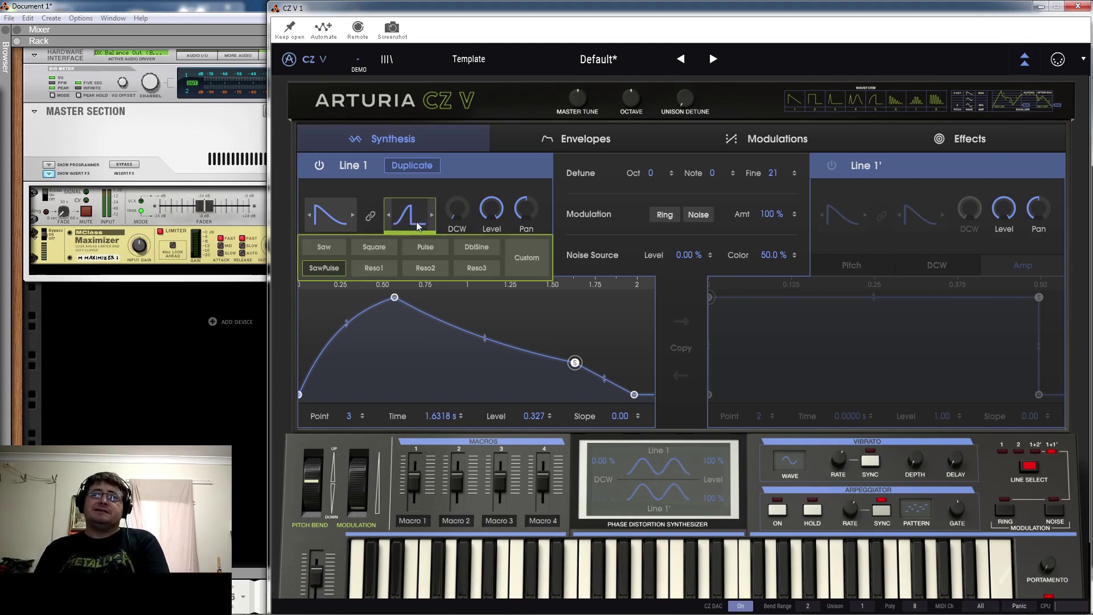
- Set Line 1's Shape B to Custom, drop the target end point to zero and adjust the base end point
{"action": "left_click", "coordinate": [537, 258]}
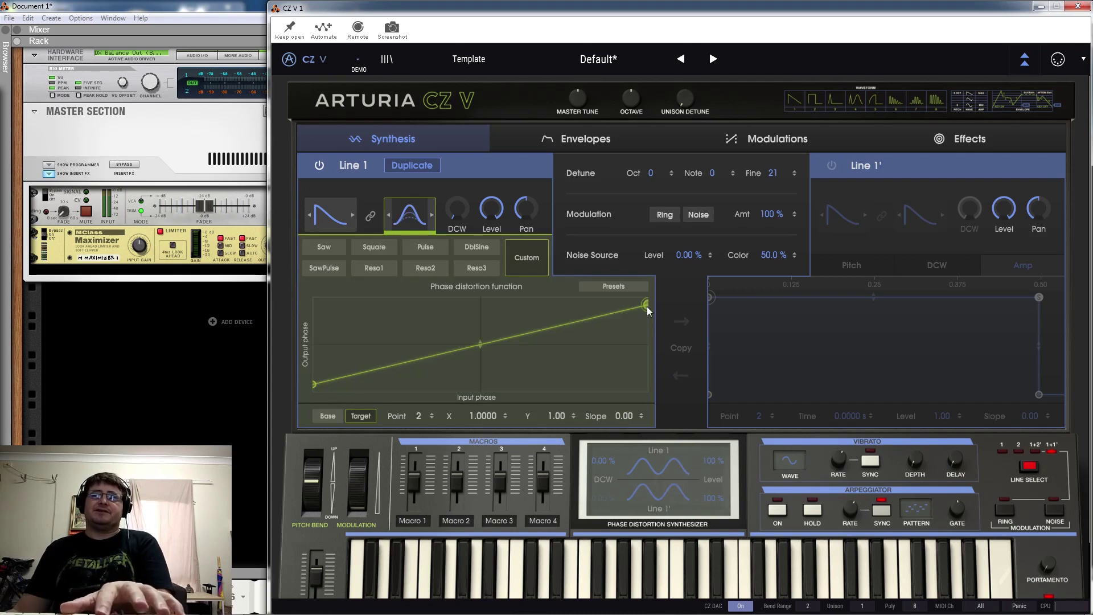
{"action": "left_click_drag", "start_coordinate": [645, 305], "coordinate": [647, 399]}
{"action": "left_click", "coordinate": [328, 416]}
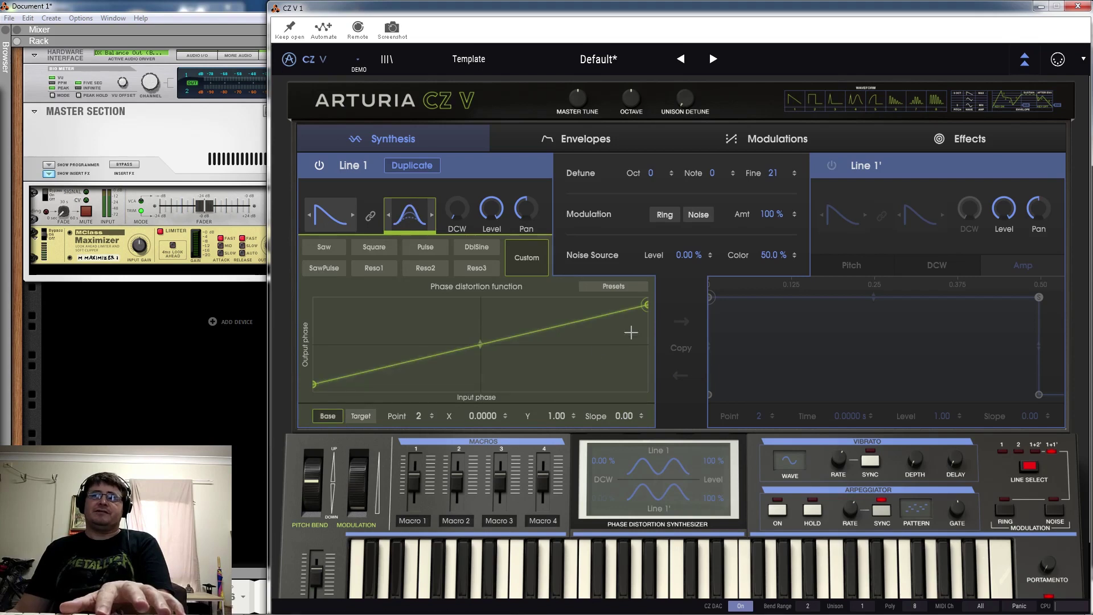
{"action": "left_click_drag", "start_coordinate": [648, 303], "coordinate": [641, 439]}
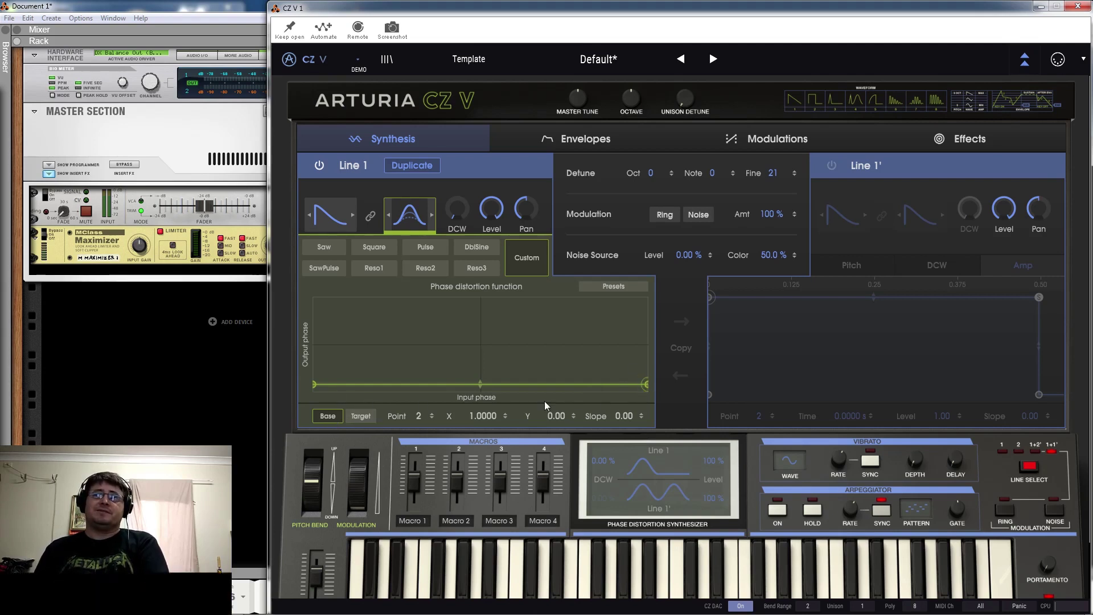
{"action": "left_click_drag", "start_coordinate": [647, 387], "coordinate": [656, 291]}
- Raise the target curve's end point to 1.00 and flatten the base curve to zero
{"action": "left_click", "coordinate": [359, 415]}
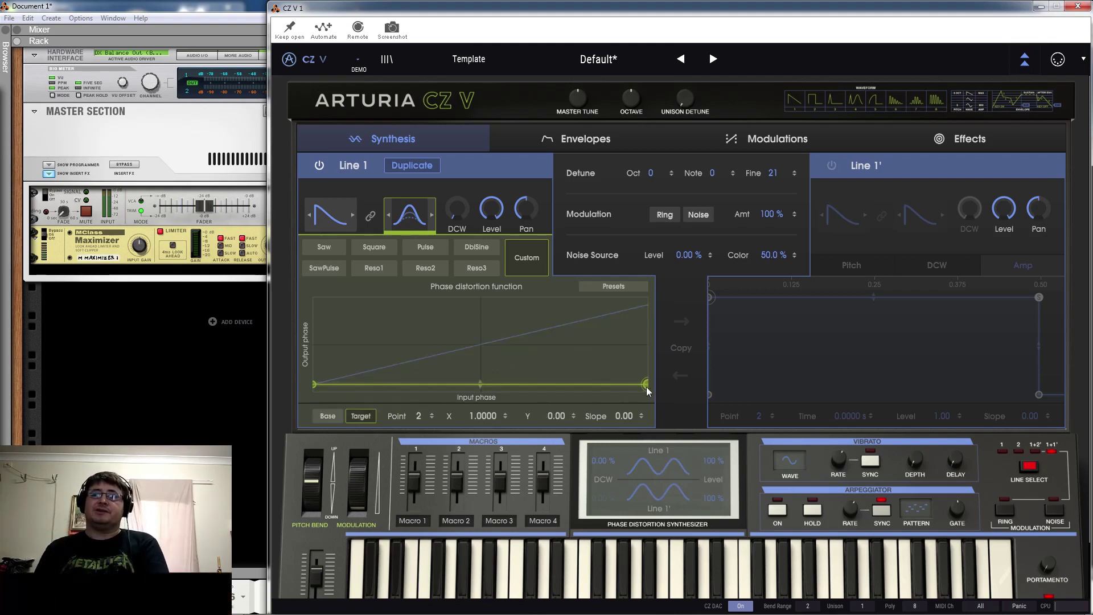
{"action": "mouse_move", "coordinate": [644, 390]}
{"action": "left_mouse_down"}
{"action": "mouse_move", "coordinate": [641, 304]}
{"action": "mouse_move", "coordinate": [641, 406]}
{"action": "left_mouse_up"}
{"action": "left_click", "coordinate": [327, 415]}
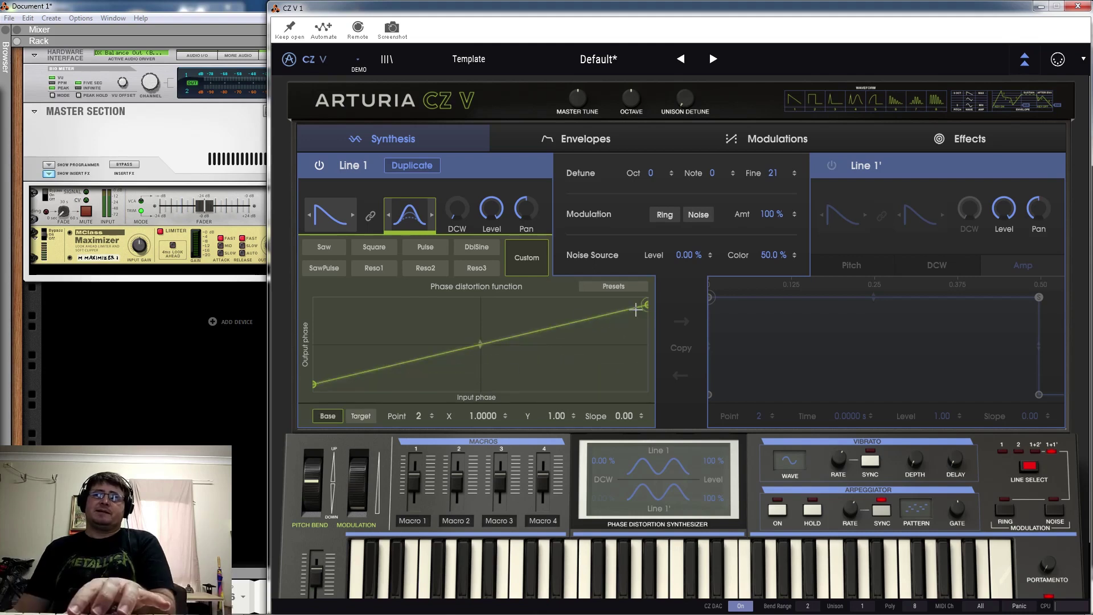
{"action": "left_click_drag", "start_coordinate": [644, 305], "coordinate": [644, 385]}
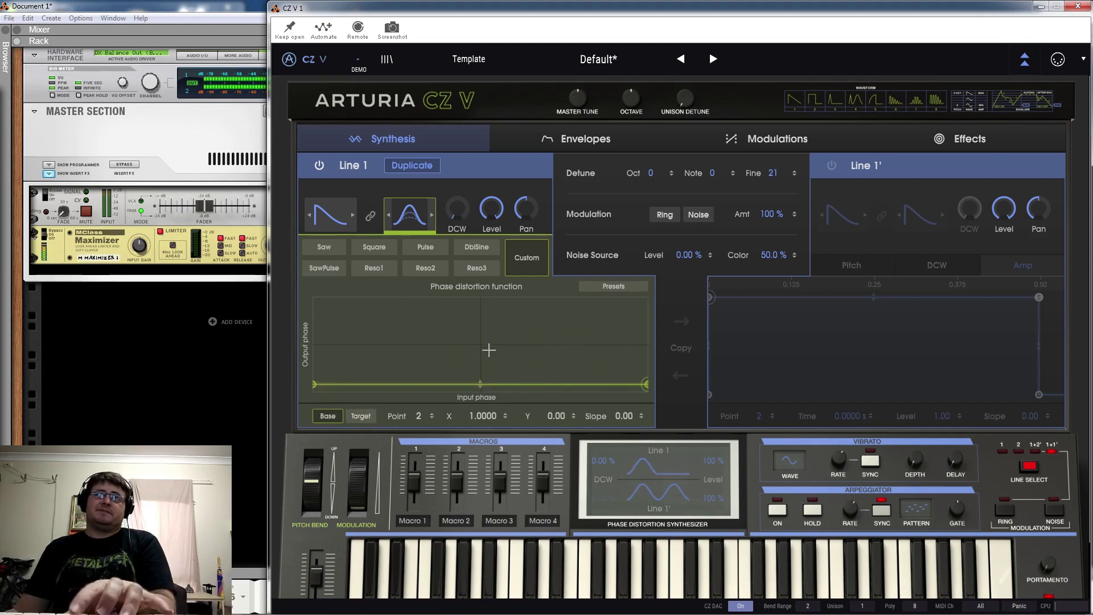
{"action": "left_click", "coordinate": [334, 220]}
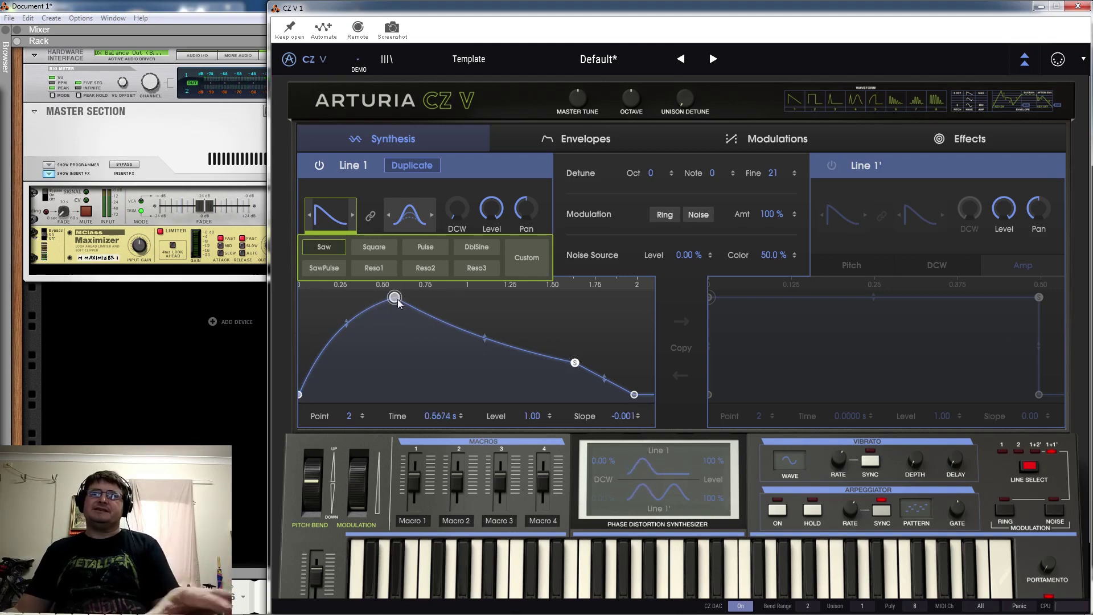
- Straighten the DCW envelope's rise and move point 2 to 0.0772 s at level 0.912
{"action": "left_click_drag", "start_coordinate": [398, 303], "coordinate": [347, 348]}
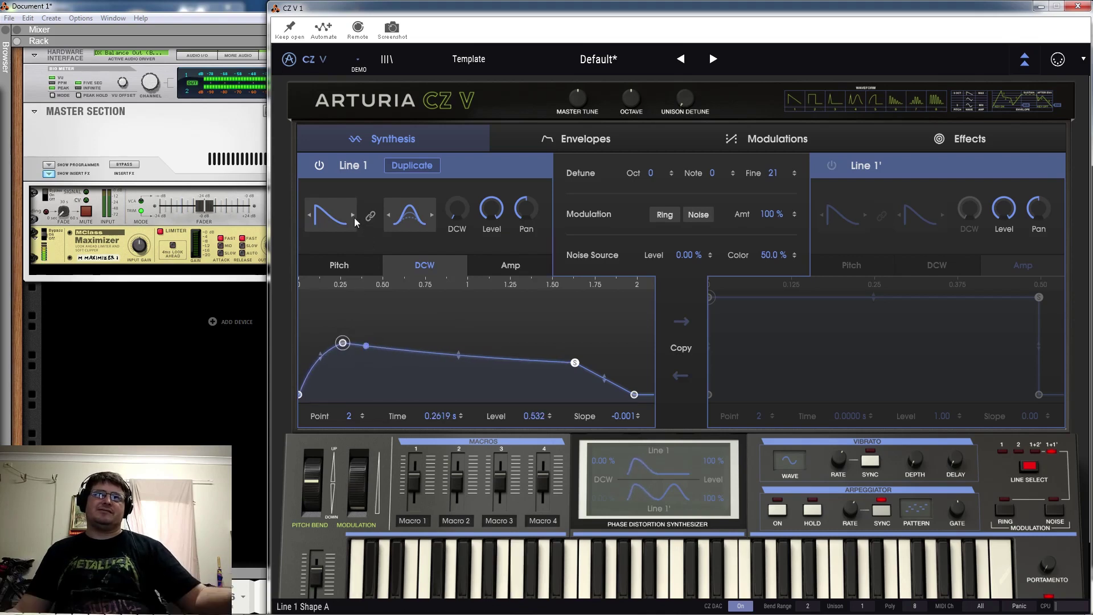
{"action": "double_click", "coordinate": [321, 354]}
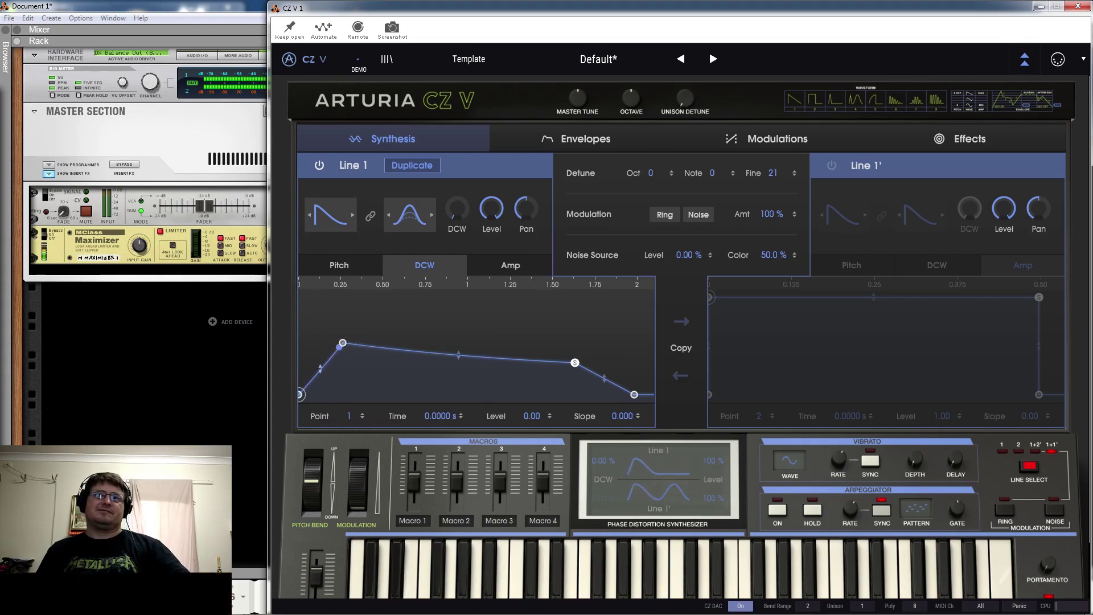
{"action": "left_click", "coordinate": [342, 343]}
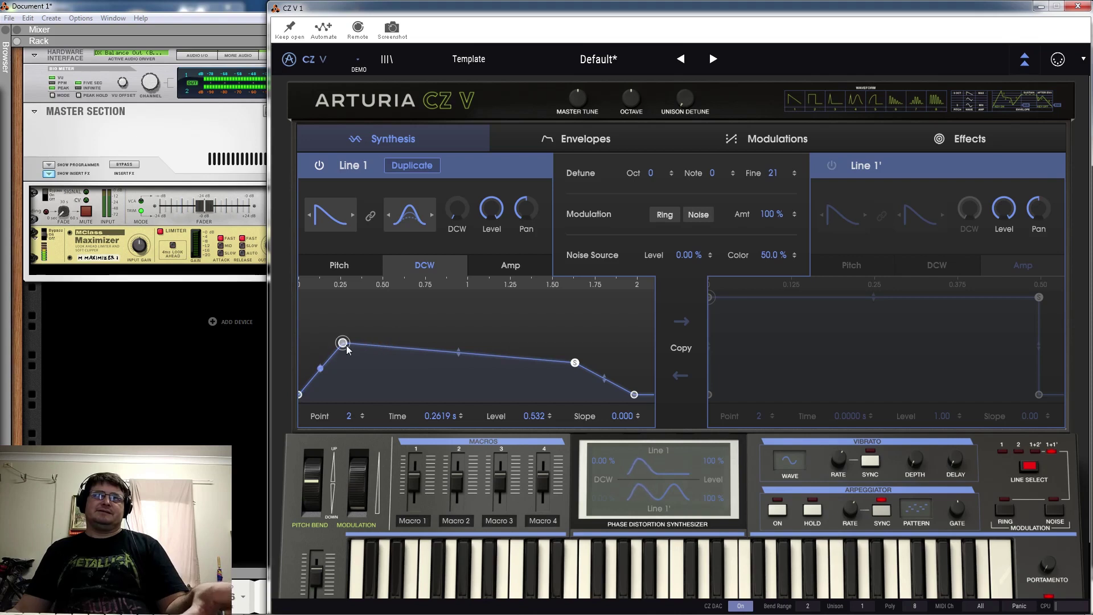
{"action": "left_click_drag", "start_coordinate": [342, 343], "coordinate": [314, 309]}
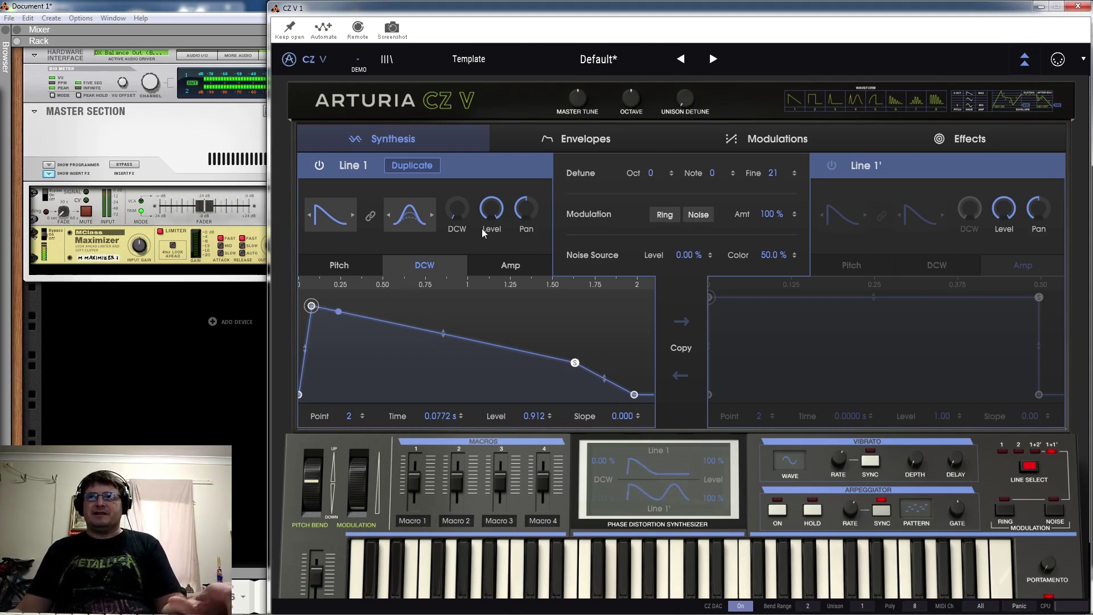
- Show Line 1's Amp envelope, lengthen the attack to about 0.25 s and shorten the decay to about 2.1 s
{"action": "left_click", "coordinate": [510, 273]}
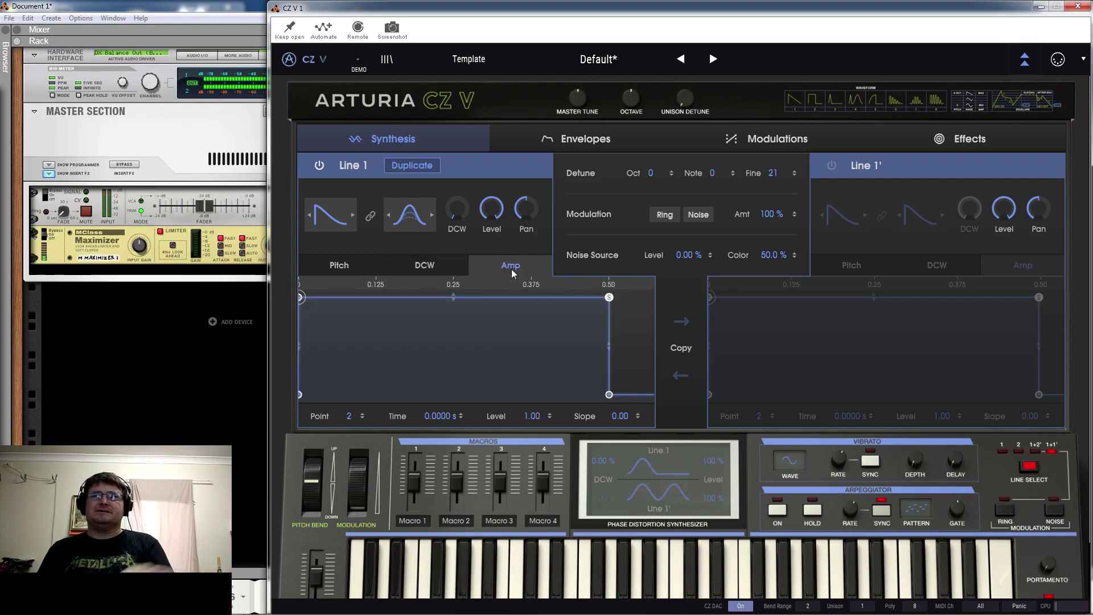
{"action": "left_click_drag", "start_coordinate": [303, 297], "coordinate": [453, 256]}
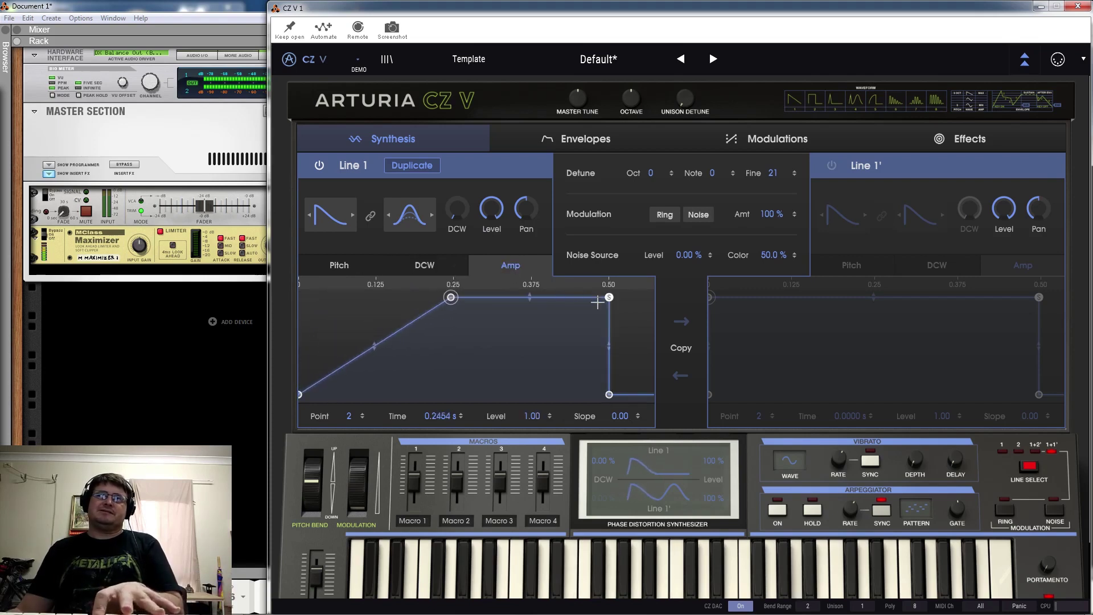
{"action": "left_click_drag", "start_coordinate": [609, 394], "coordinate": [333, 425]}
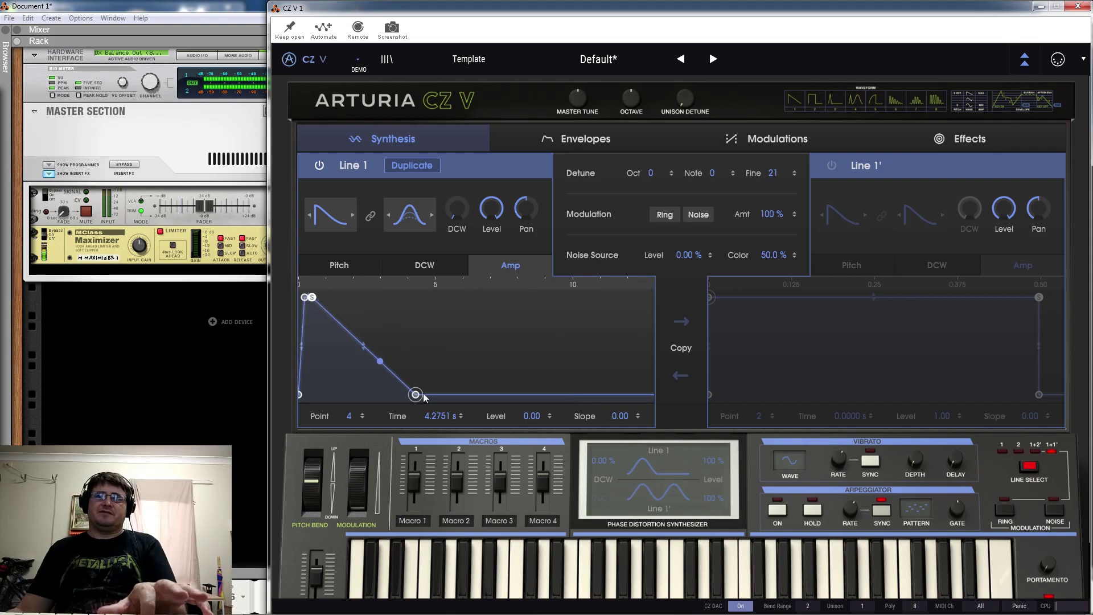
{"action": "left_click_drag", "start_coordinate": [416, 395], "coordinate": [355, 394]}
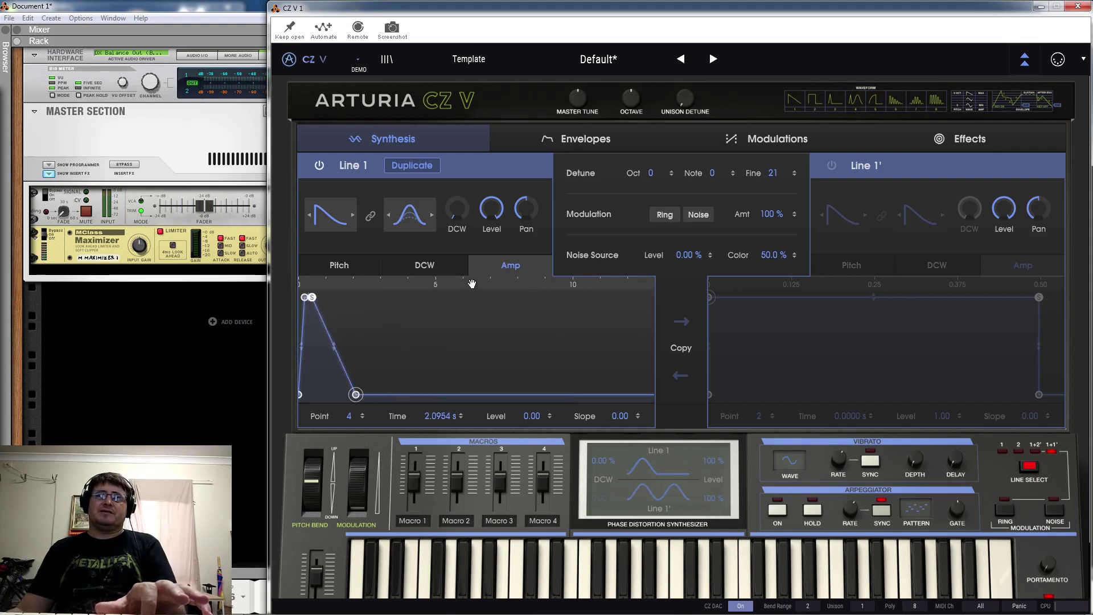
{"action": "left_click_drag", "start_coordinate": [472, 284], "coordinate": [585, 282]}
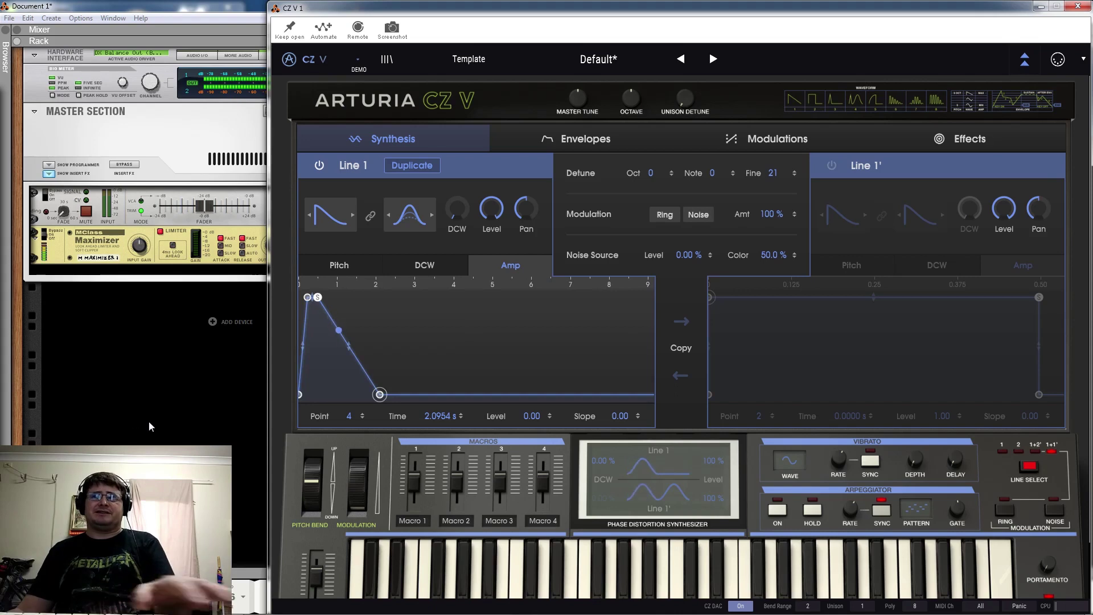
- Shorten the amp decay to about 1.4 s and set point 3 to 1.2739 s at level 0.655
{"action": "left_click_drag", "start_coordinate": [379, 396], "coordinate": [346, 398]}
{"action": "left_click_drag", "start_coordinate": [317, 297], "coordinate": [337, 314]}
{"action": "left_click_drag", "start_coordinate": [347, 394], "coordinate": [361, 395]}
{"action": "left_click_drag", "start_coordinate": [333, 313], "coordinate": [348, 331]}
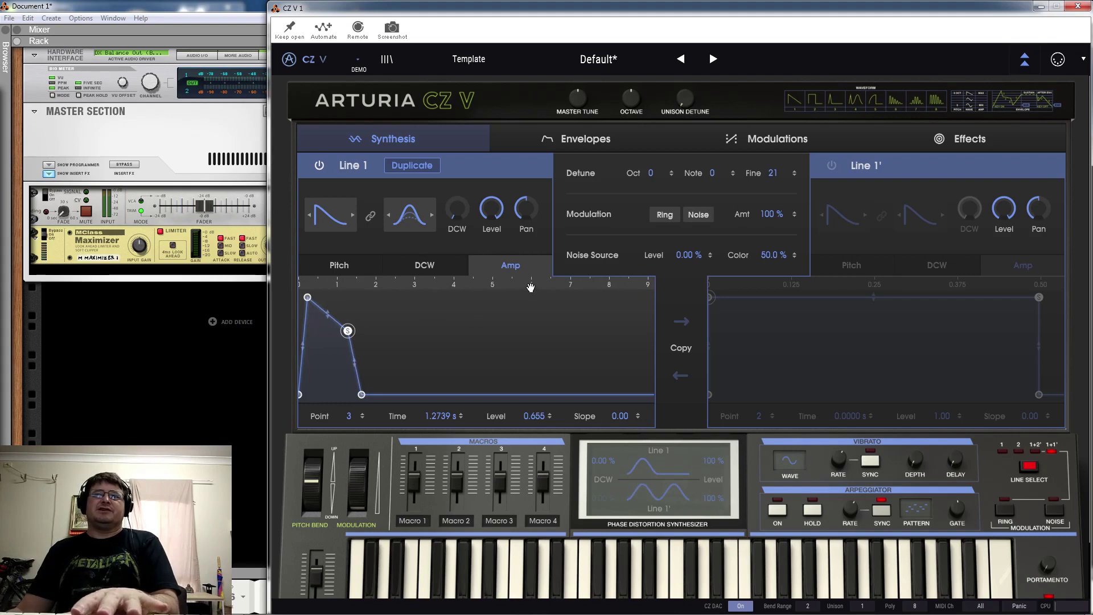
{"action": "left_click_drag", "start_coordinate": [530, 286], "coordinate": [356, 285]}
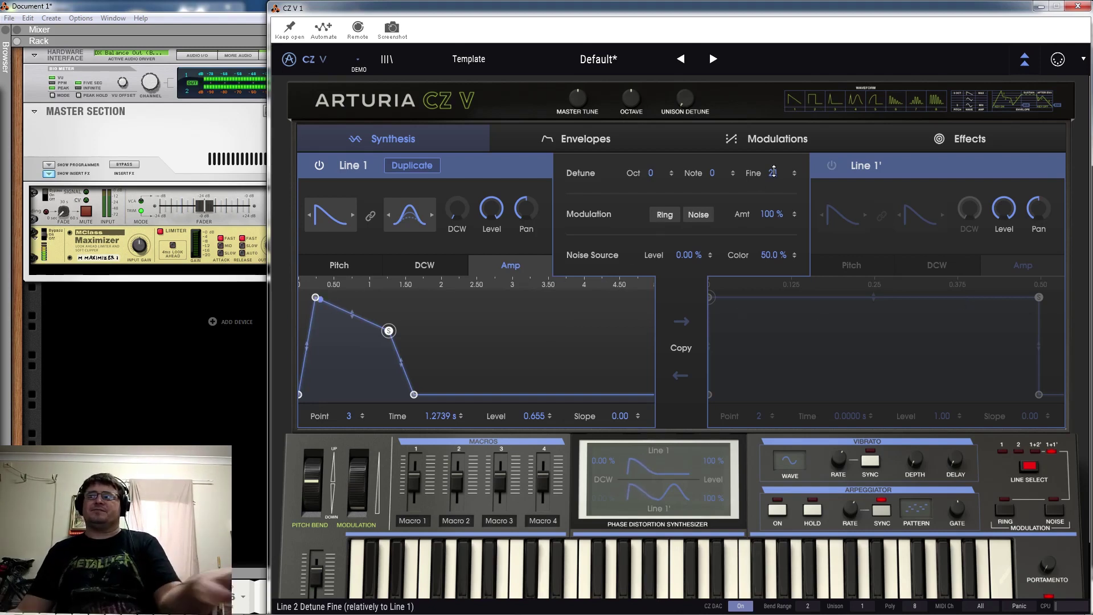
- Return LINE SELECT to 1+1', reset Line 1' fine detune and raise it to 1
{"action": "left_click", "coordinate": [1029, 467]}
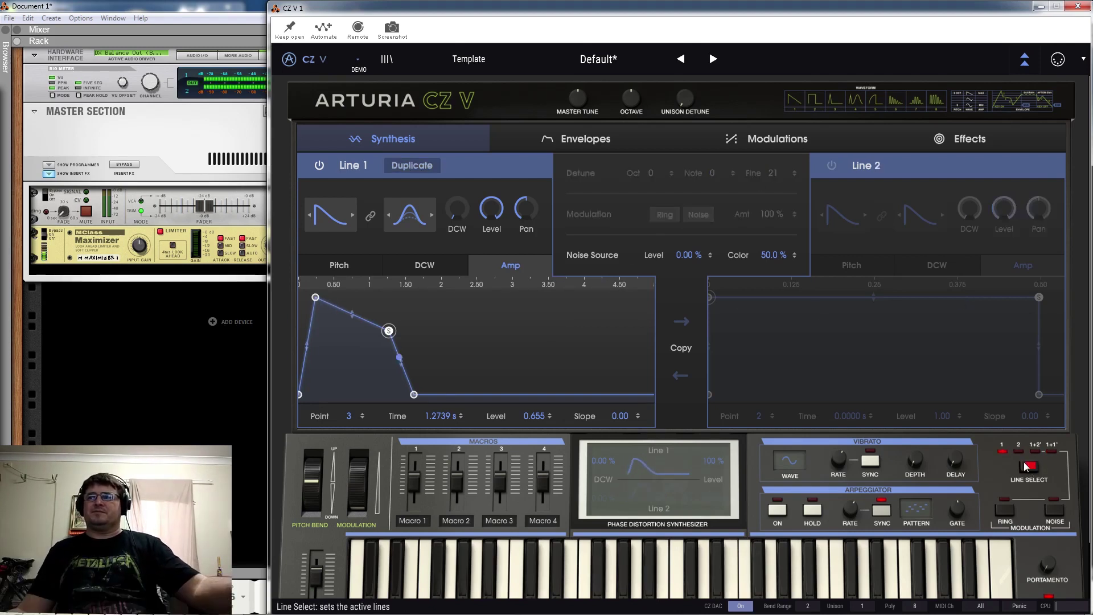
{"action": "left_click", "coordinate": [1052, 451]}
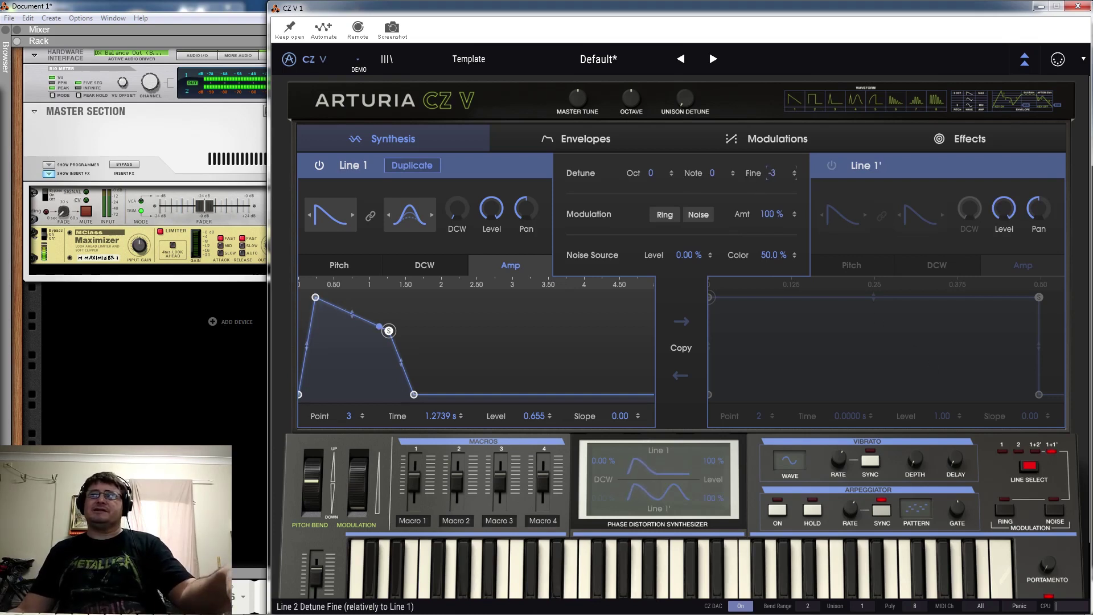
{"action": "double_click", "coordinate": [769, 173]}
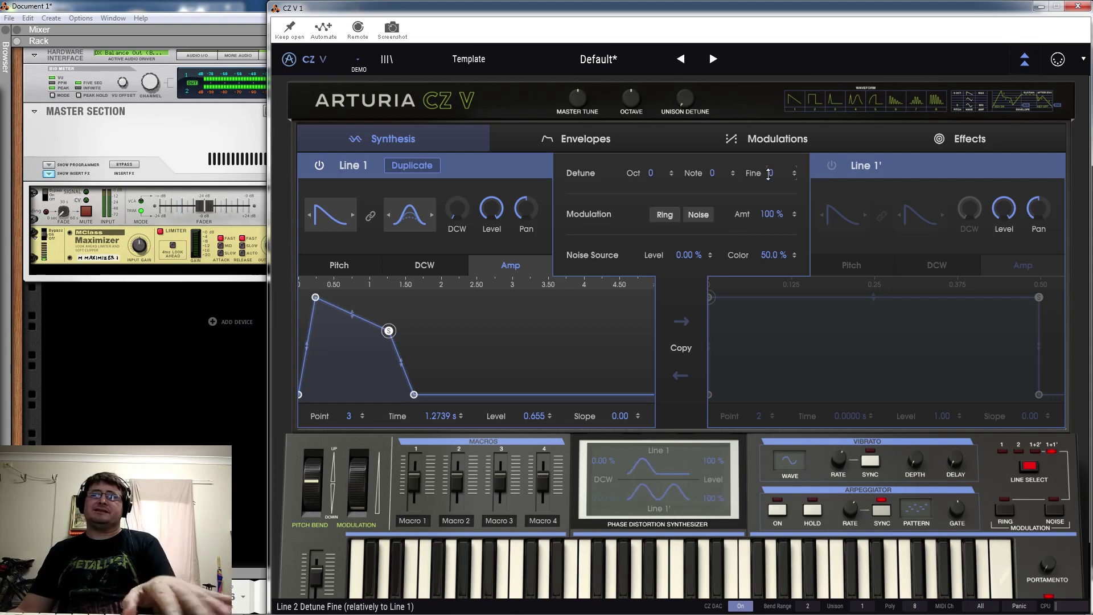
{"action": "mouse_move", "coordinate": [769, 174]}
{"action": "left_mouse_down"}
{"action": "mouse_move", "coordinate": [769, 162]}
{"action": "mouse_move", "coordinate": [779, 172]}
{"action": "left_mouse_up"}
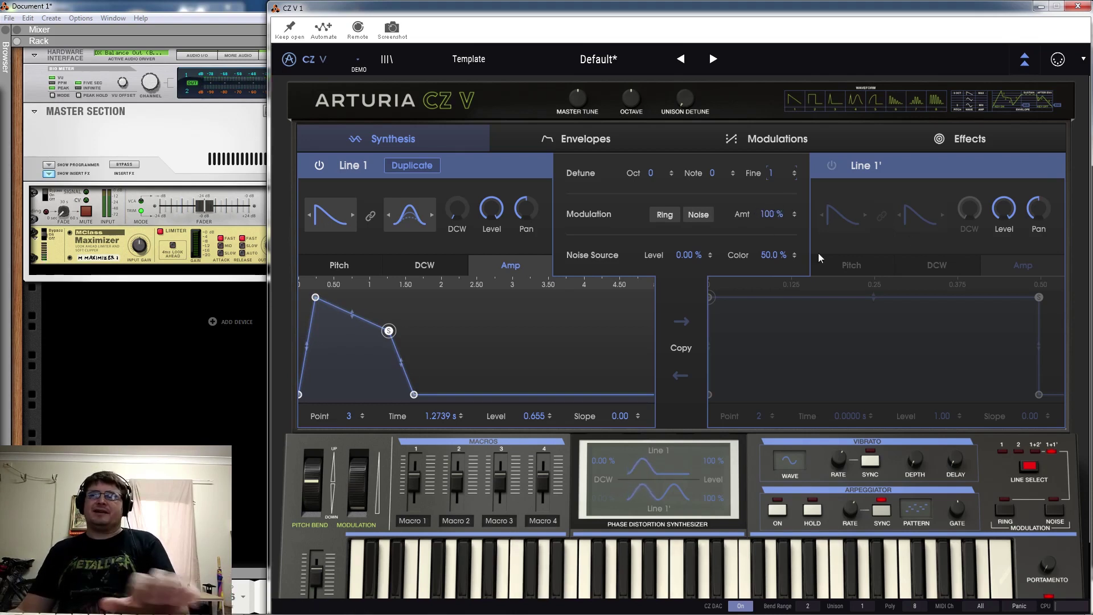
- Turn on ring modulation and move the amp envelope's peak to the very start
{"action": "left_click", "coordinate": [664, 215]}
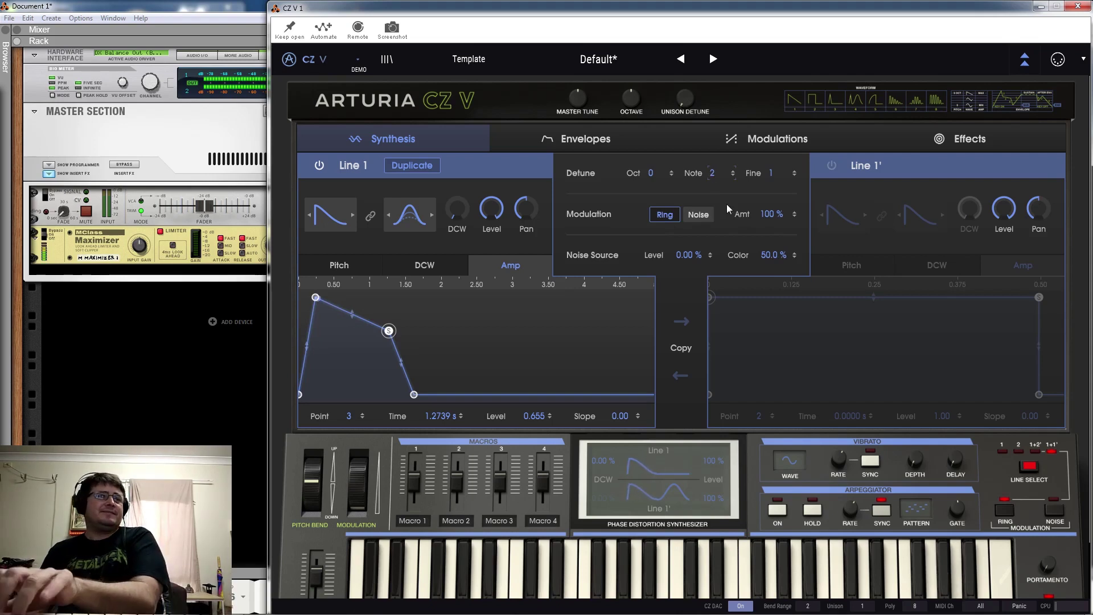
{"action": "left_click", "coordinate": [316, 297]}
{"action": "left_click_drag", "start_coordinate": [315, 298], "coordinate": [282, 265]}
- Put the DCW peak at full level at the start, drop its sustain near zero, and zero the amp sustain
{"action": "left_click", "coordinate": [423, 266]}
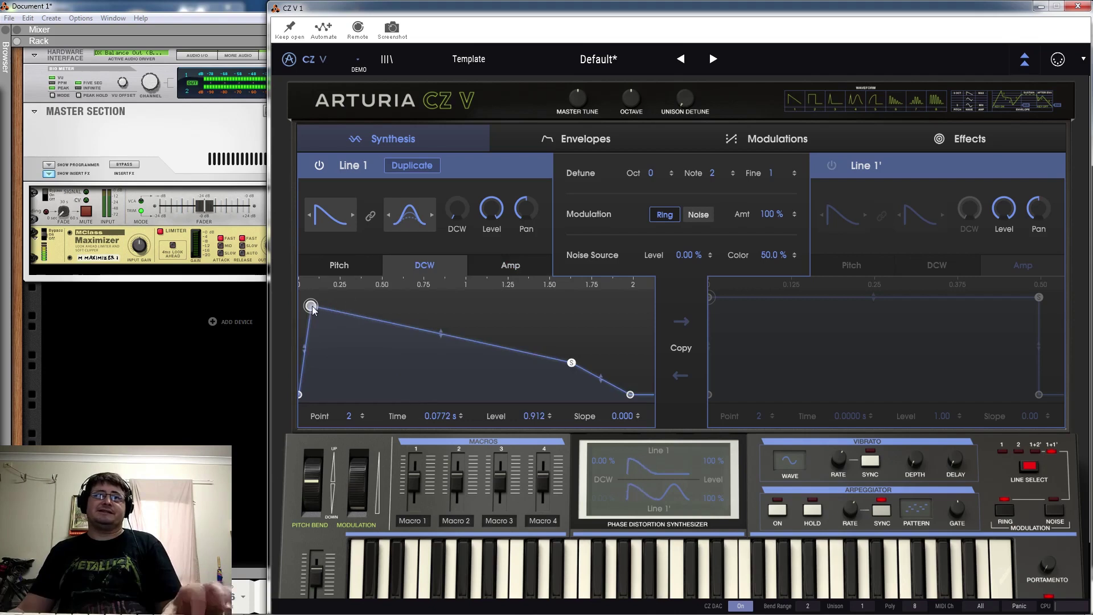
{"action": "left_click_drag", "start_coordinate": [311, 307], "coordinate": [300, 295]}
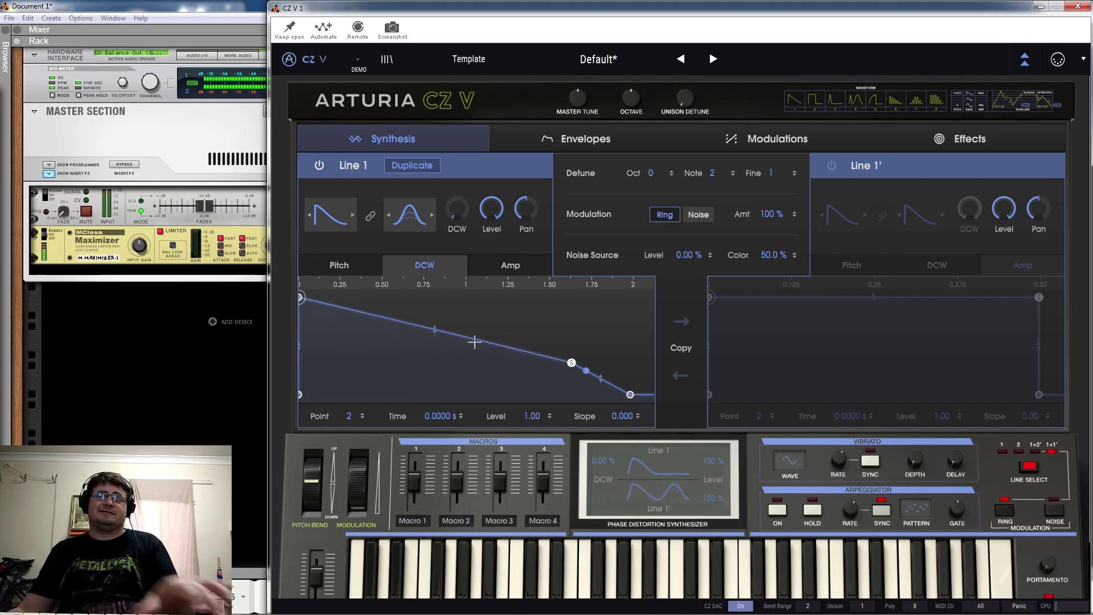
{"action": "left_click_drag", "start_coordinate": [570, 363], "coordinate": [515, 391]}
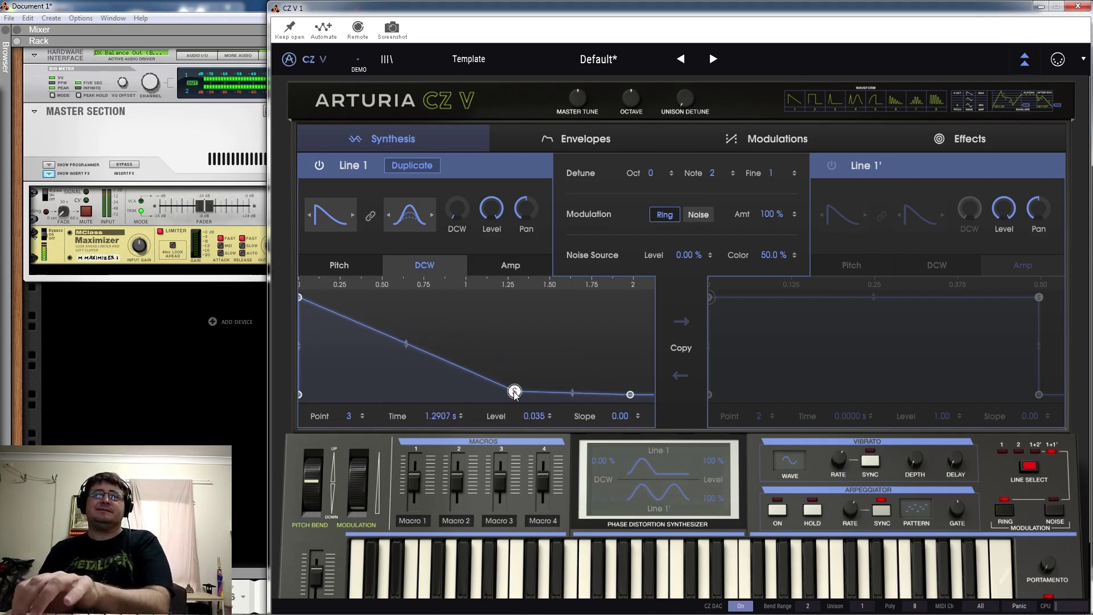
{"action": "left_click", "coordinate": [494, 266]}
{"action": "left_click_drag", "start_coordinate": [556, 331], "coordinate": [468, 406]}
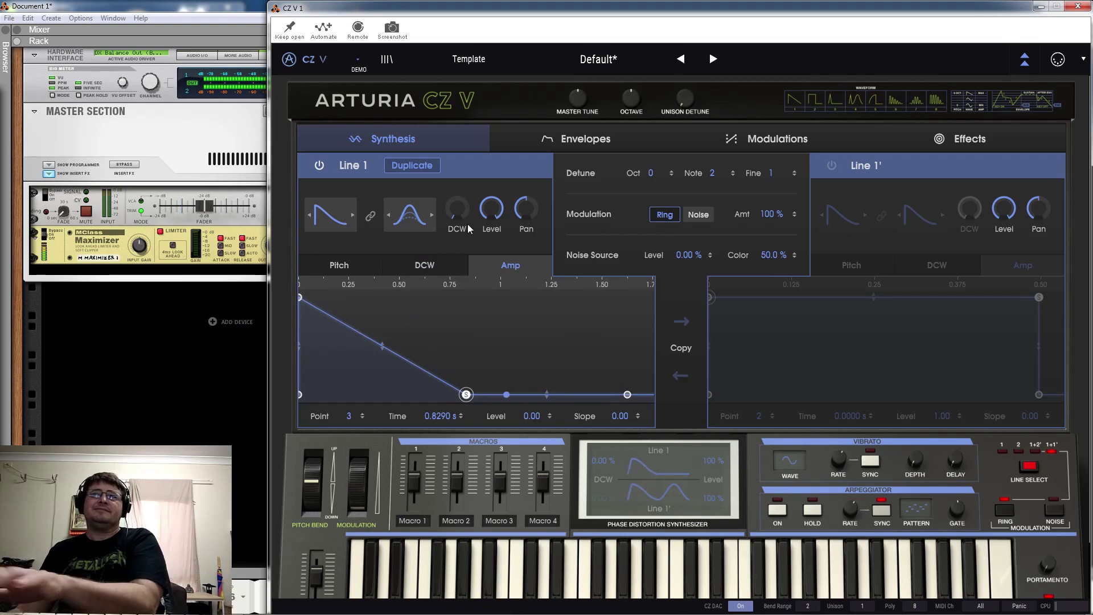
- Flatten Line 1's pitch envelope to level 0, keeping line modulation amount at 100%
{"action": "left_click", "coordinate": [365, 266]}
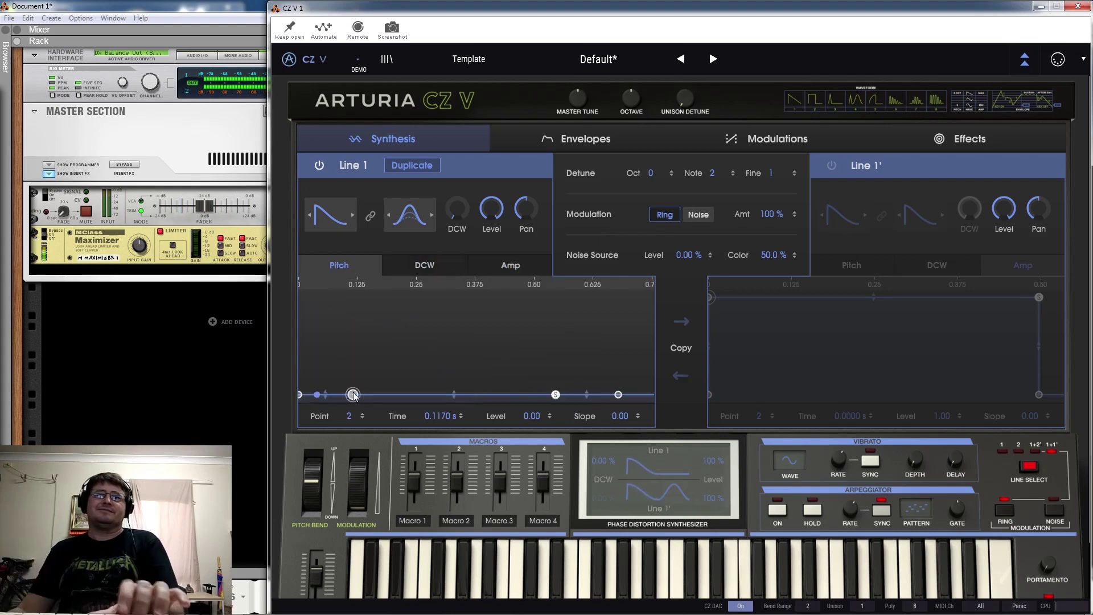
{"action": "left_click_drag", "start_coordinate": [353, 394], "coordinate": [300, 359]}
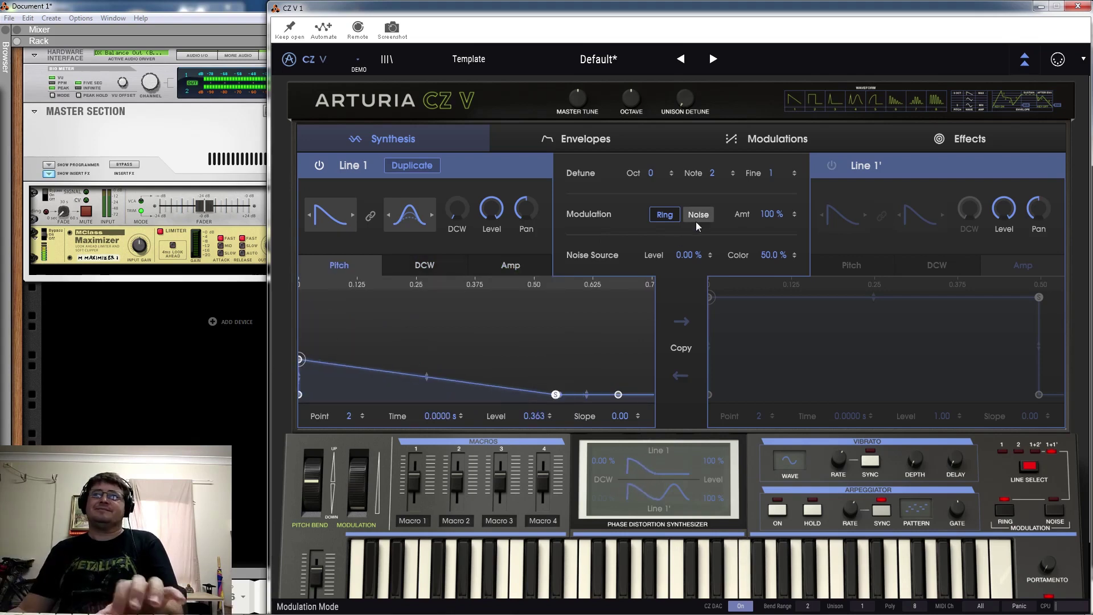
{"action": "left_click_drag", "start_coordinate": [771, 214], "coordinate": [772, 245]}
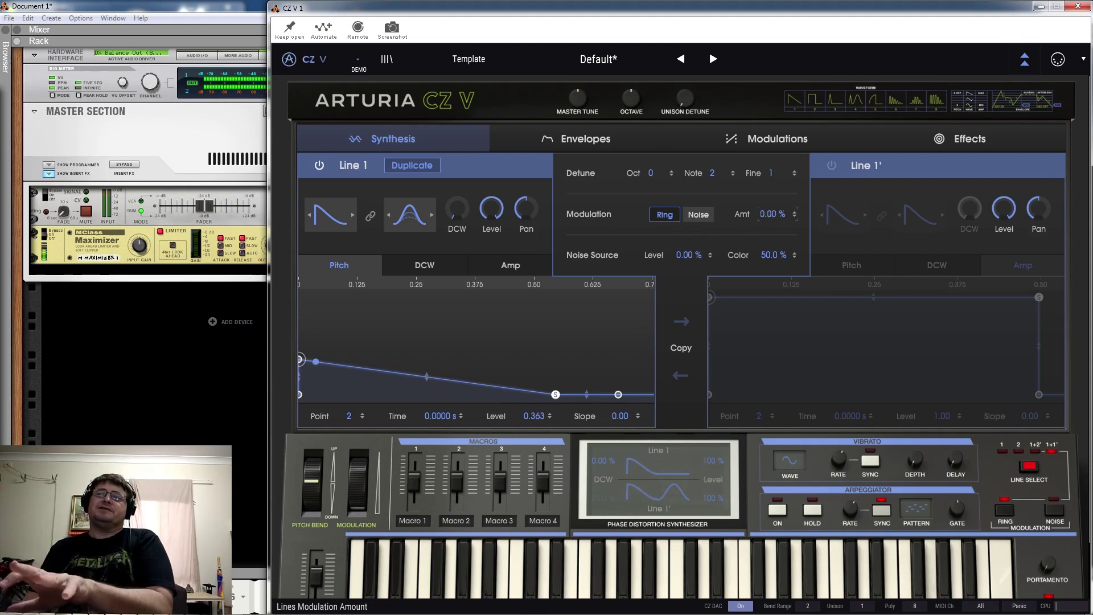
{"action": "left_click_drag", "start_coordinate": [772, 214], "coordinate": [771, 197]}
- Set Detune Note to 0, fine-tune the detune, and switch Line Select to 1+2'
{"action": "left_click_drag", "start_coordinate": [706, 179], "coordinate": [706, 185]}
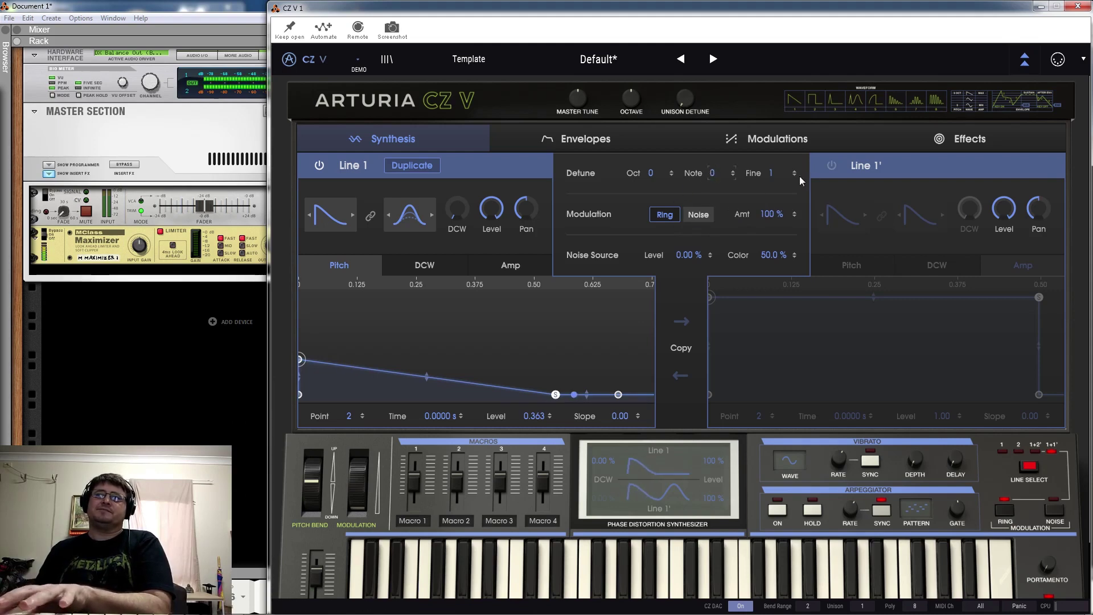
{"action": "left_click_drag", "start_coordinate": [772, 173], "coordinate": [772, 149]}
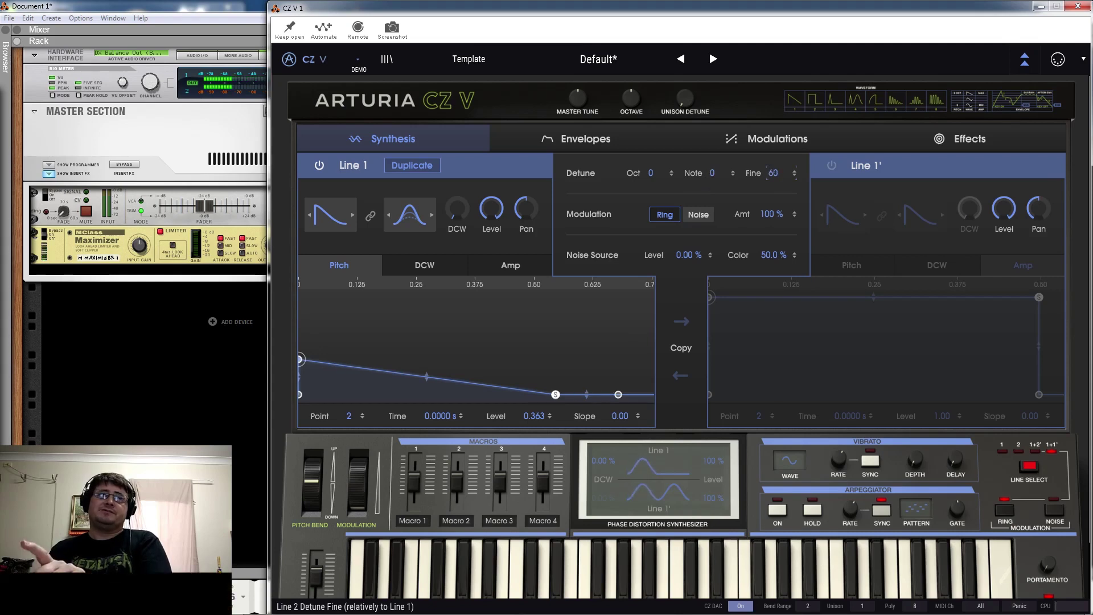
{"action": "left_click_drag", "start_coordinate": [772, 173], "coordinate": [772, 186]}
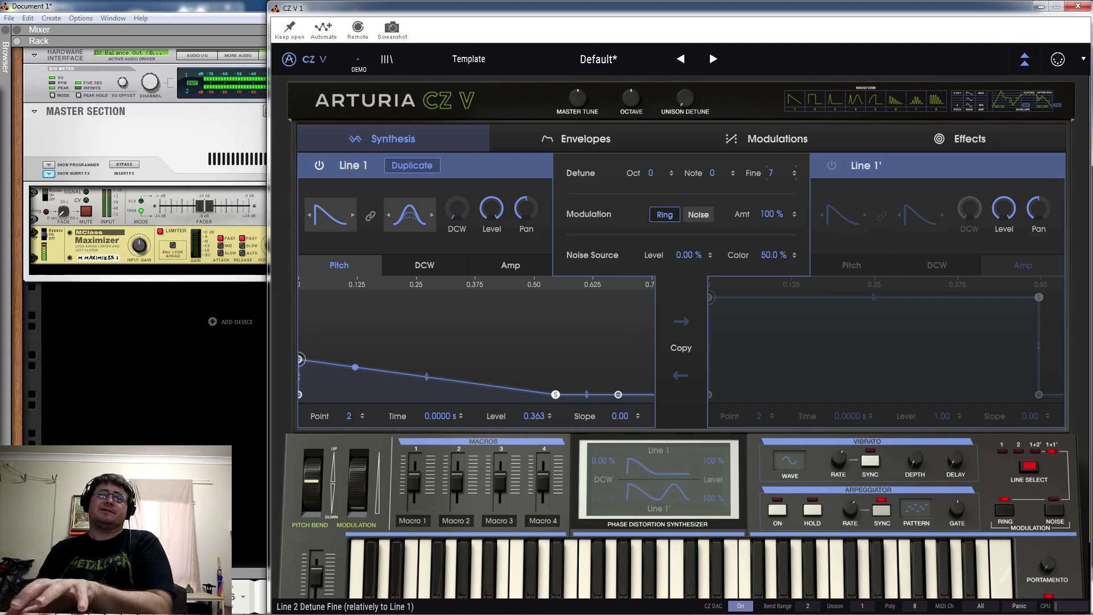
{"action": "left_click_drag", "start_coordinate": [300, 359], "coordinate": [315, 394]}
{"action": "mouse_move", "coordinate": [770, 172]}
{"action": "left_mouse_down"}
{"action": "mouse_move", "coordinate": [770, 160]}
{"action": "mouse_move", "coordinate": [770, 180]}
{"action": "left_mouse_up"}
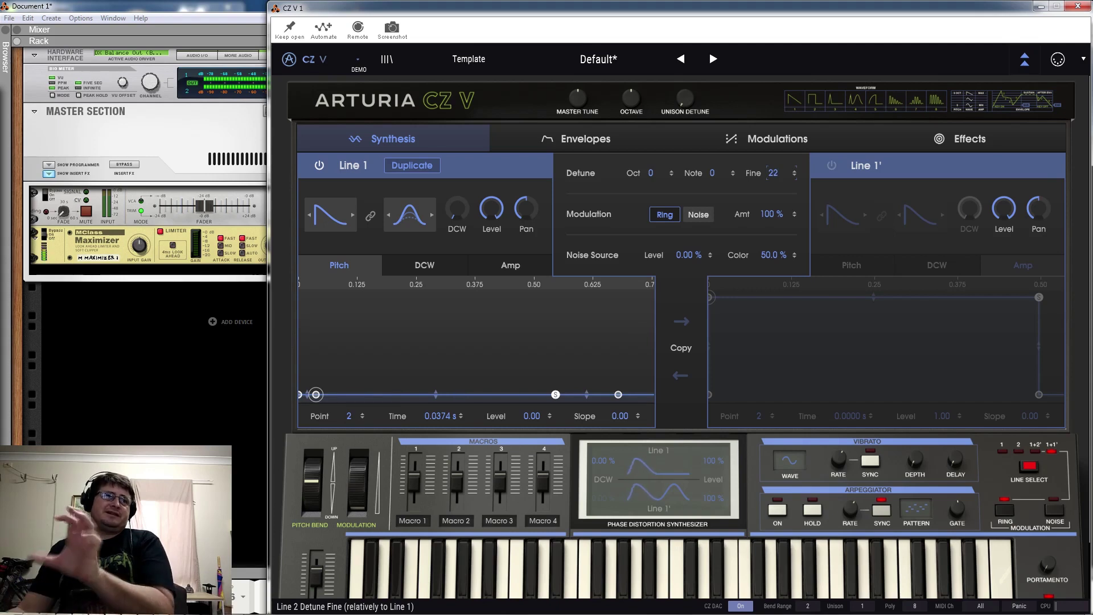
{"action": "left_click_drag", "start_coordinate": [770, 171], "coordinate": [770, 184]}
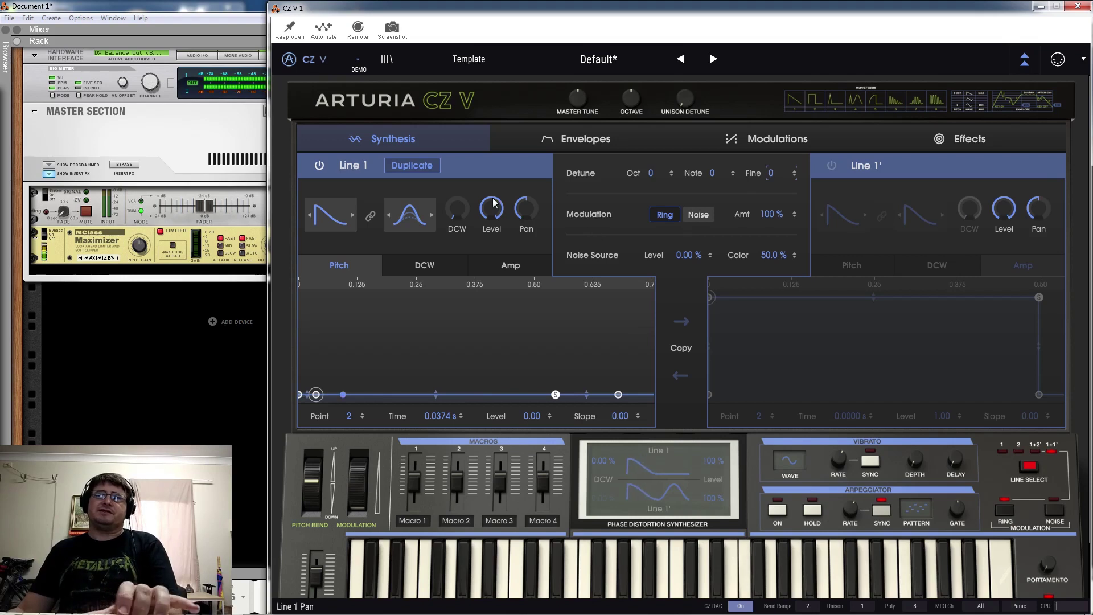
{"action": "left_click", "coordinate": [1035, 450]}
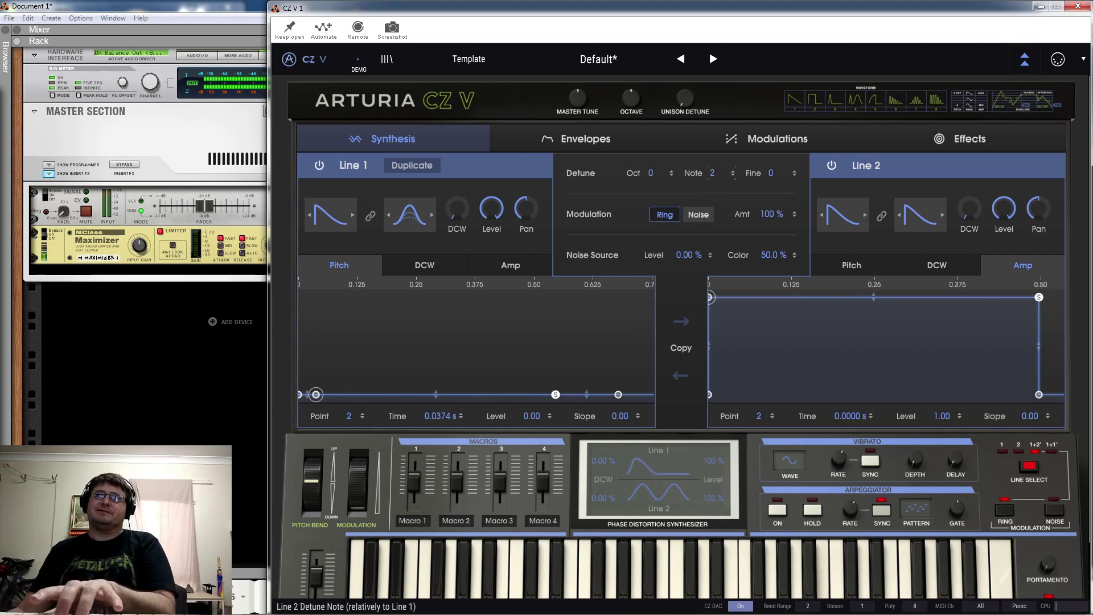
{"action": "left_click", "coordinate": [920, 264]}
- Make Line 2's DCW envelope peak at time 0, end at 6.7104 s, and set modulation to Noise
{"action": "left_click_drag", "start_coordinate": [748, 395], "coordinate": [709, 322]}
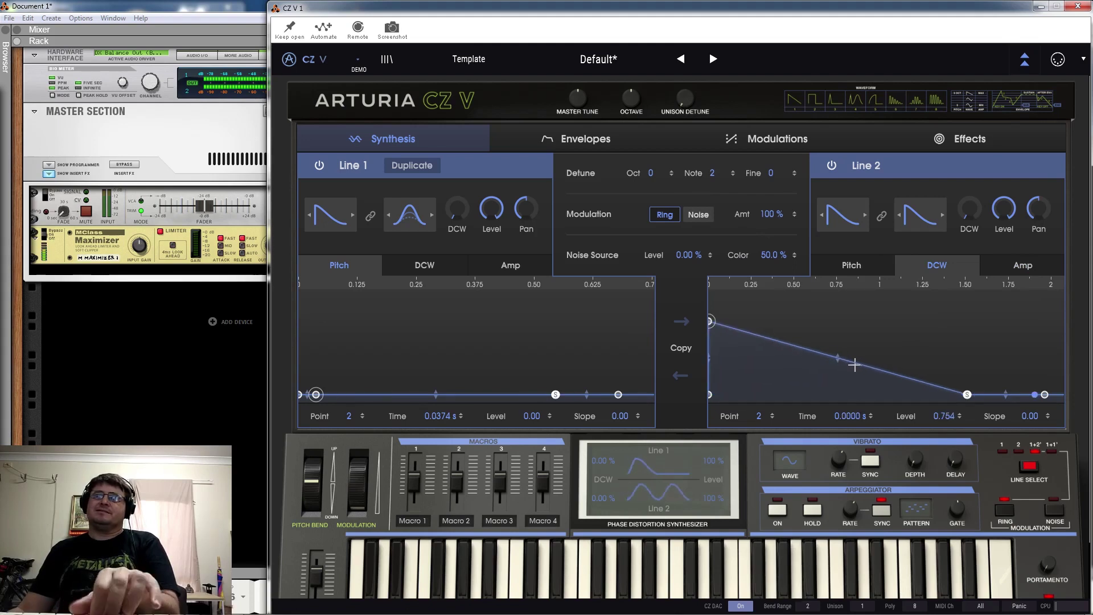
{"action": "left_click_drag", "start_coordinate": [1044, 395], "coordinate": [1088, 410]}
{"action": "left_click_drag", "start_coordinate": [889, 282], "coordinate": [714, 346]}
{"action": "scroll", "coordinate": [715, 345], "scroll_direction": "down", "scroll_amount": 3}
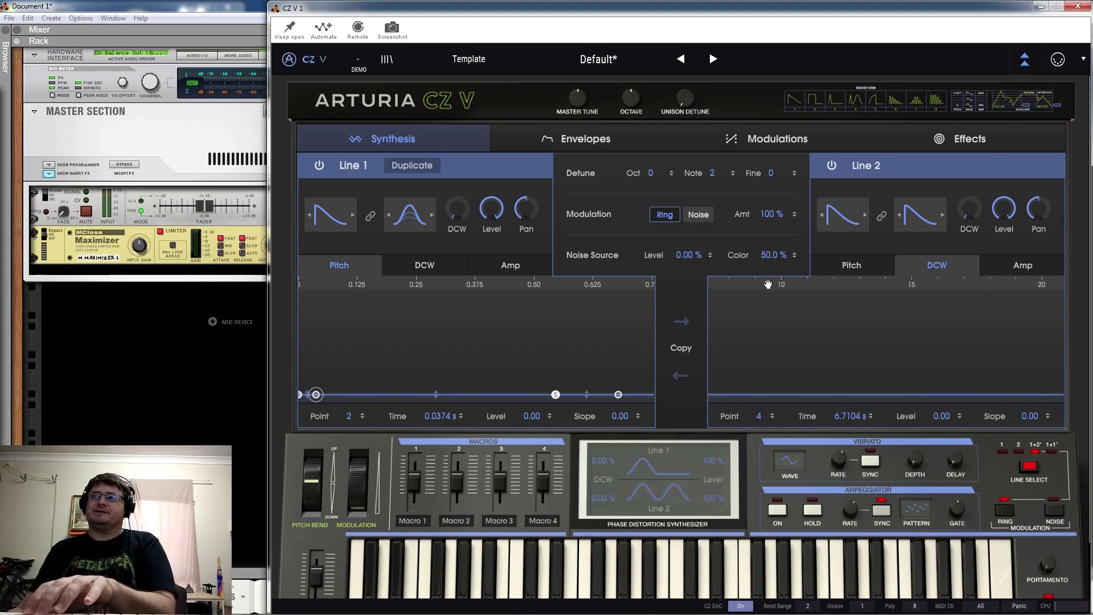
{"action": "left_click_drag", "start_coordinate": [723, 288], "coordinate": [1042, 300]}
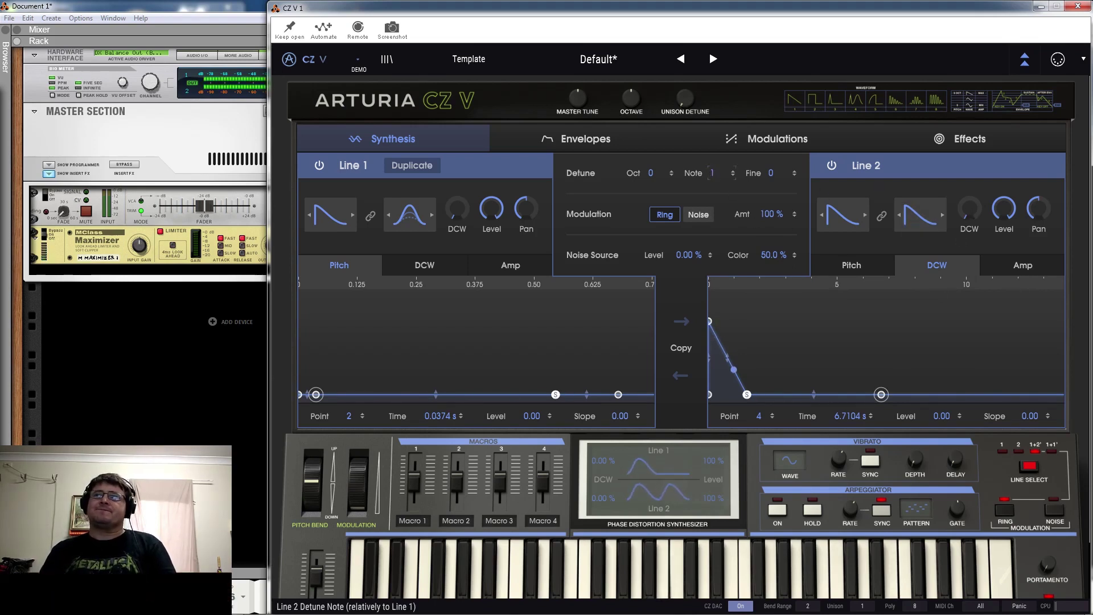
{"action": "scroll", "coordinate": [711, 173], "scroll_direction": "down", "scroll_amount": 2}
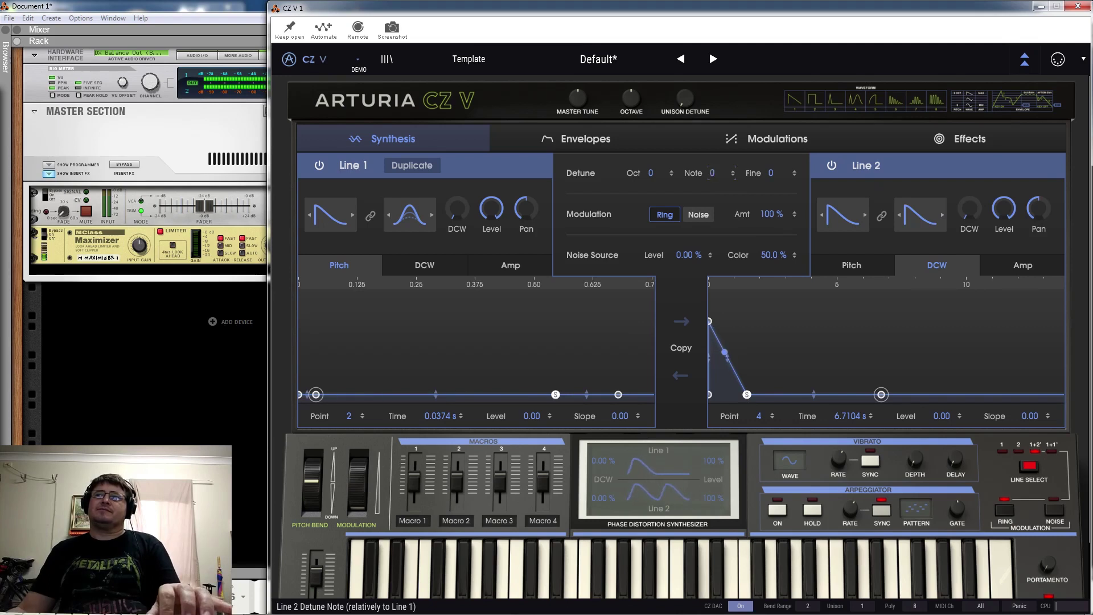
{"action": "left_click", "coordinate": [699, 220]}
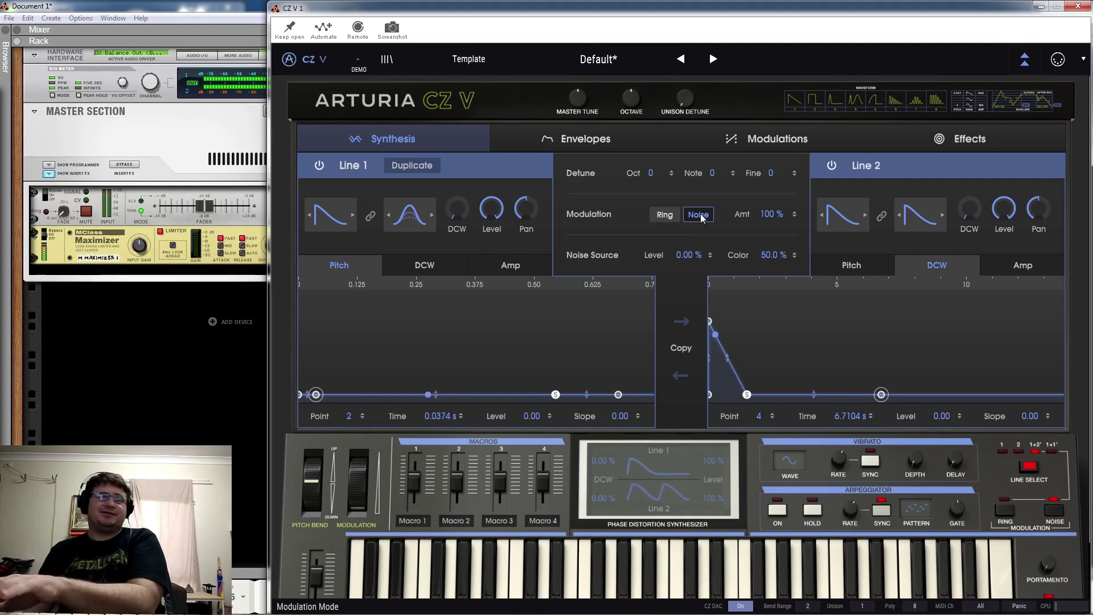
- Set the line Modulation Amt to 0.00 % and switch modulation back to Ring
{"action": "left_click_drag", "start_coordinate": [771, 214], "coordinate": [772, 260]}
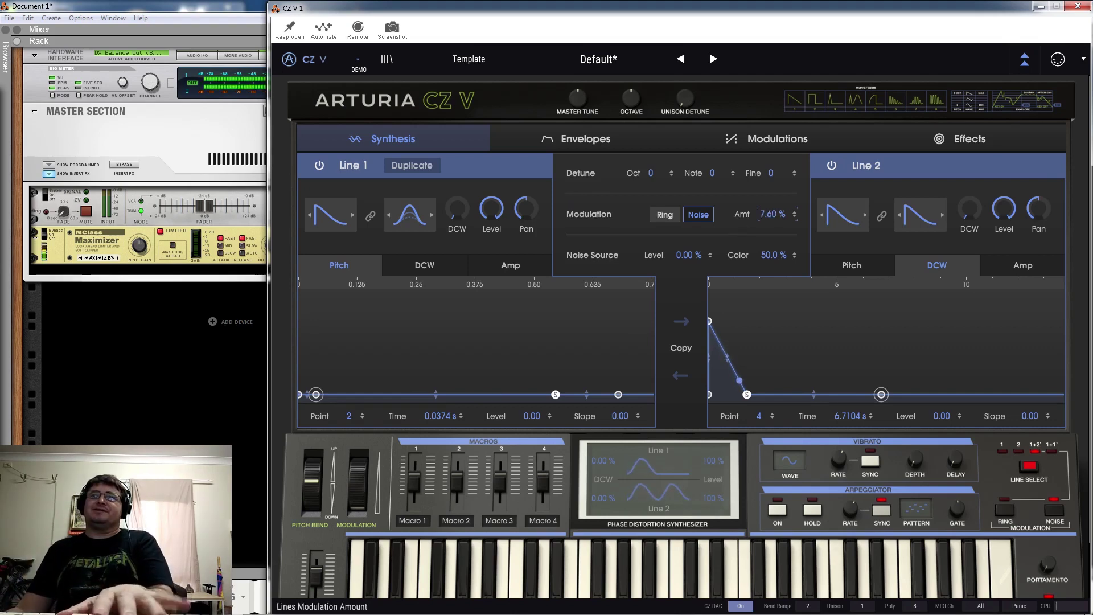
{"action": "left_click_drag", "start_coordinate": [772, 214], "coordinate": [662, 230]}
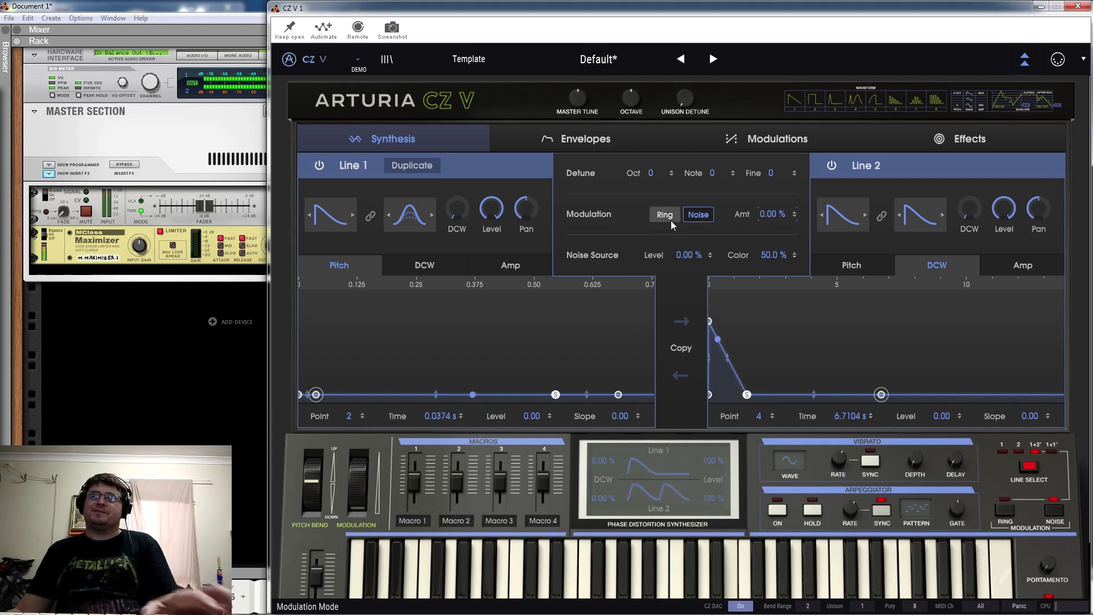
{"action": "left_click", "coordinate": [669, 218]}
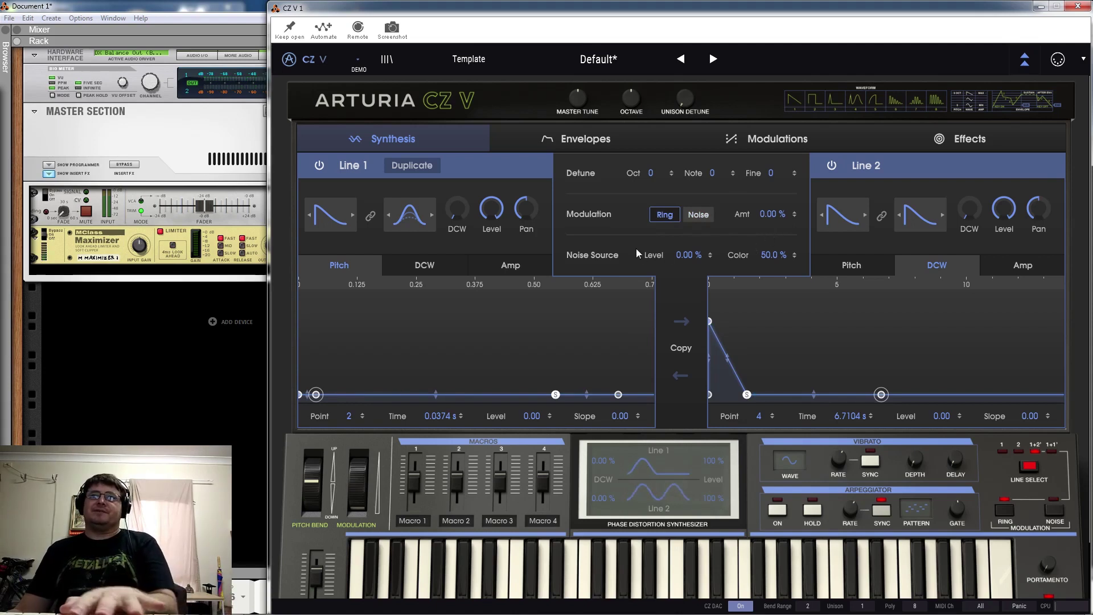
- Set noise source color 40.8 % and level 0 %, then Noise modulation at 100 % amount
{"action": "left_click_drag", "start_coordinate": [690, 255], "coordinate": [690, 259]}
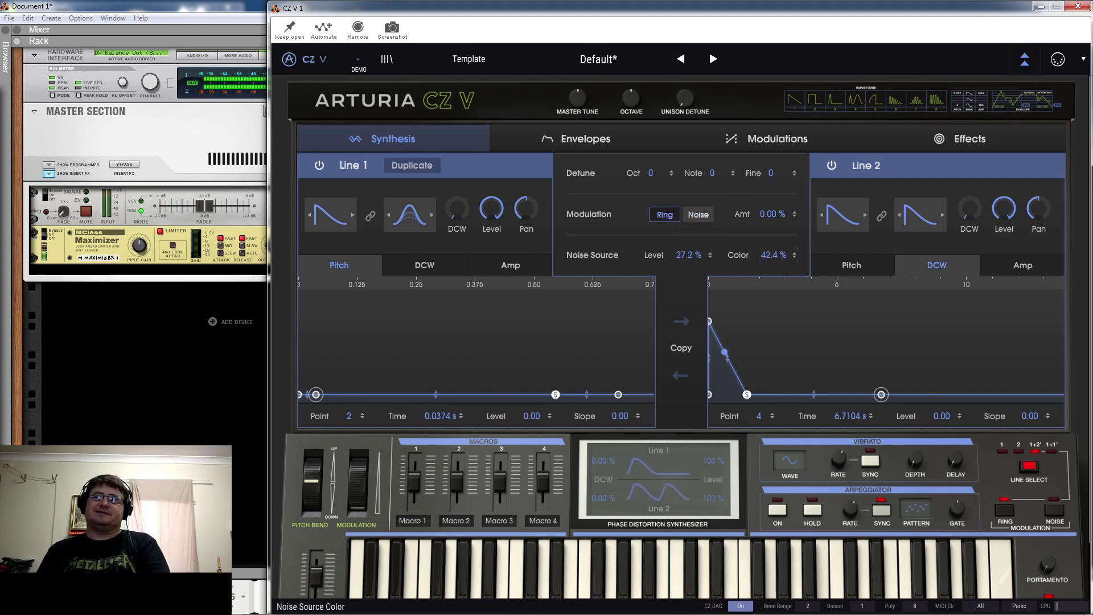
{"action": "mouse_move", "coordinate": [768, 255]}
{"action": "left_mouse_down"}
{"action": "mouse_move", "coordinate": [768, 244]}
{"action": "mouse_move", "coordinate": [768, 268]}
{"action": "left_mouse_up"}
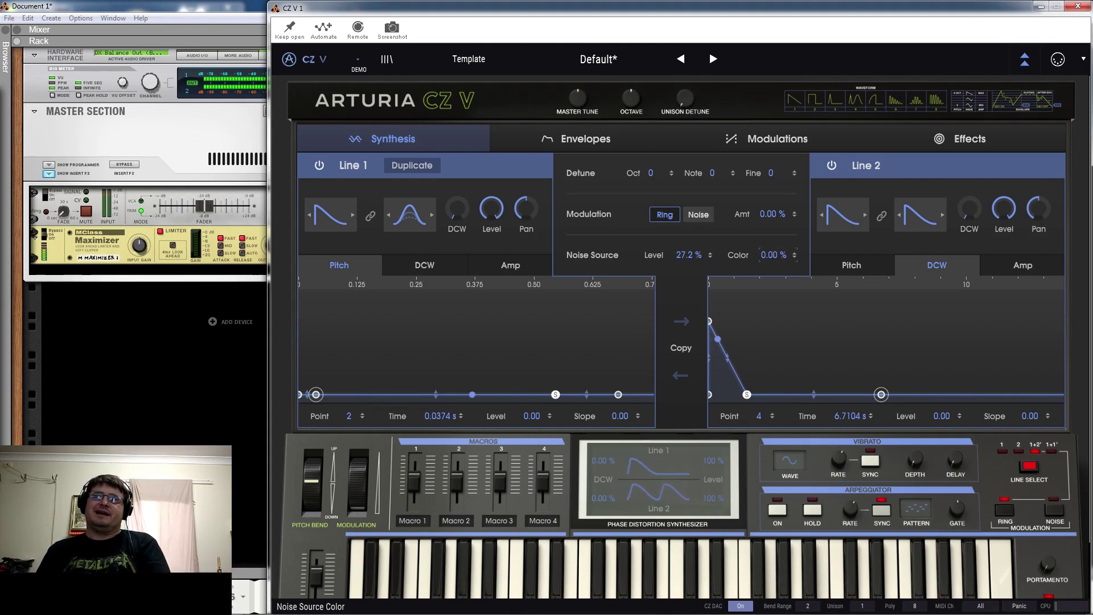
{"action": "left_click_drag", "start_coordinate": [689, 255], "coordinate": [690, 260]}
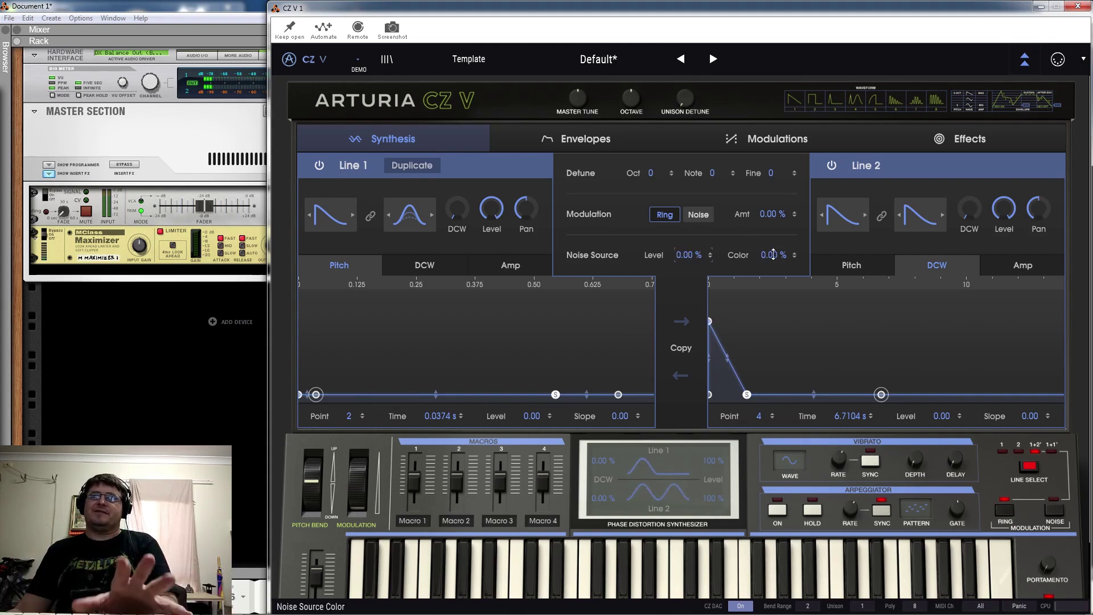
{"action": "left_click", "coordinate": [698, 214]}
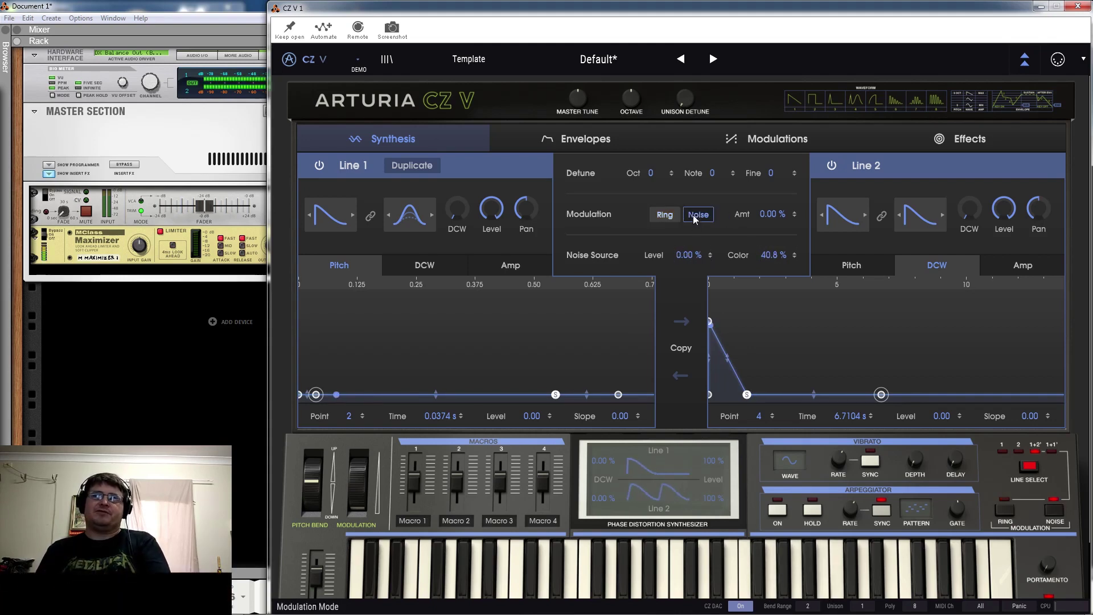
{"action": "left_click_drag", "start_coordinate": [761, 210], "coordinate": [761, 174]}
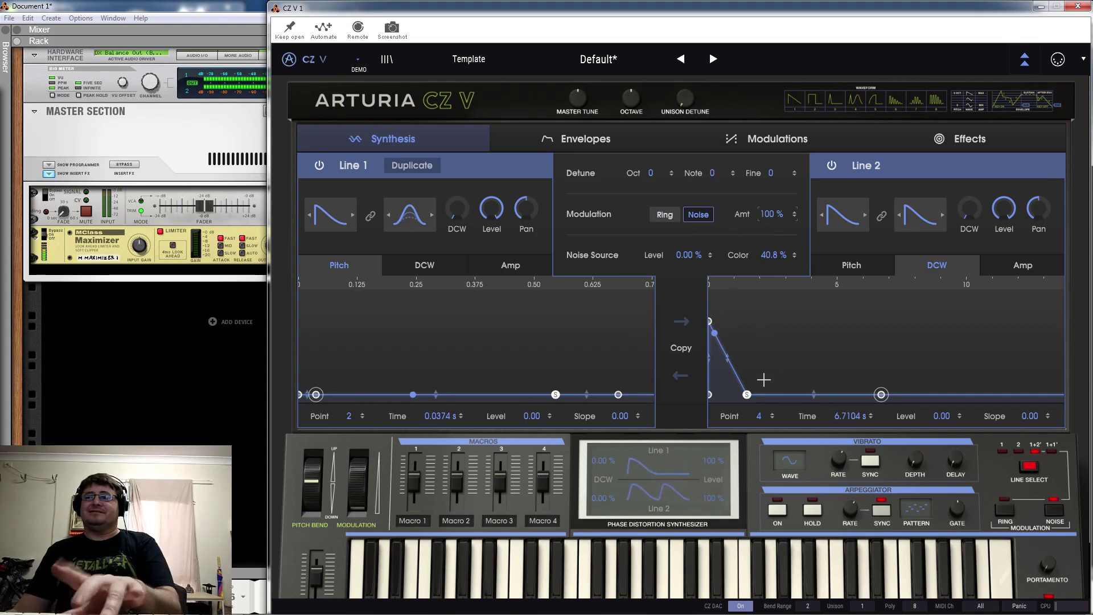
- Stretch Line 1's amp envelope end so it fades out over about 2.4 s
{"action": "left_click", "coordinate": [619, 395]}
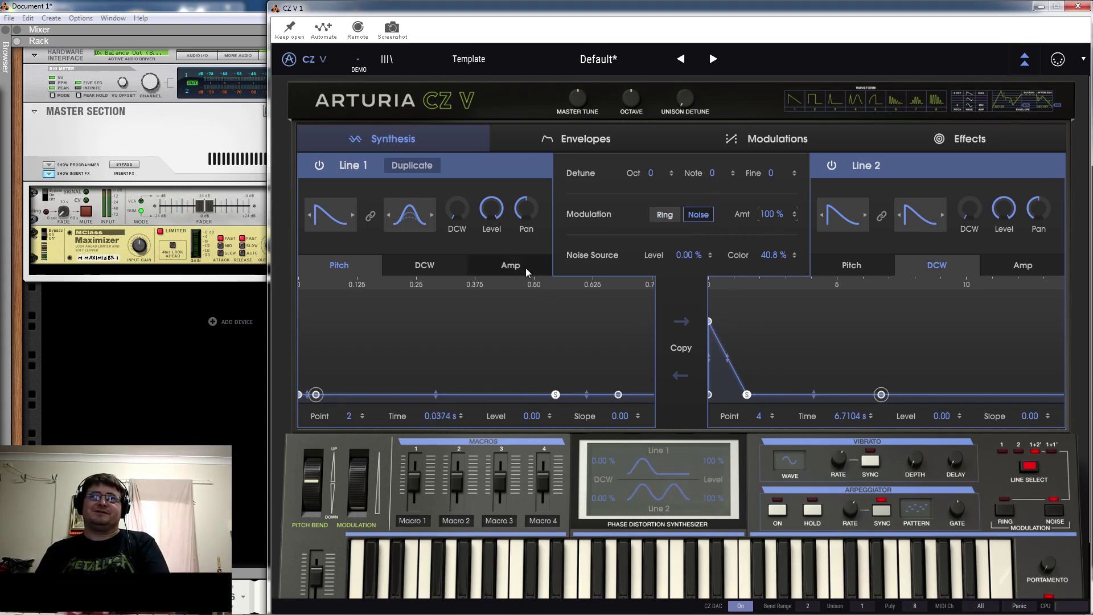
{"action": "left_click", "coordinate": [523, 266]}
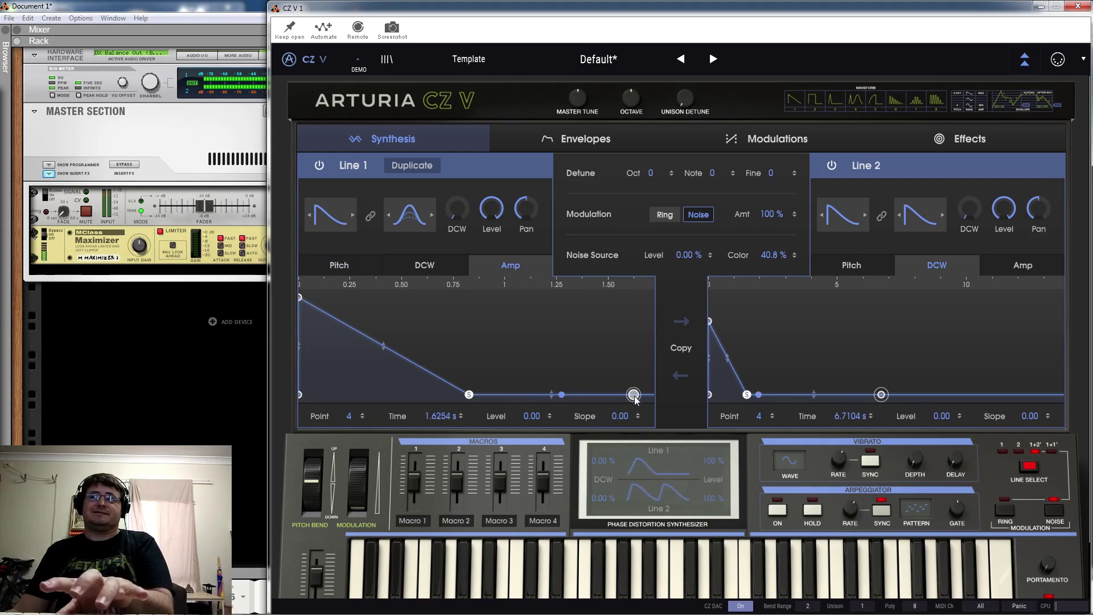
{"action": "left_click_drag", "start_coordinate": [634, 393], "coordinate": [666, 416]}
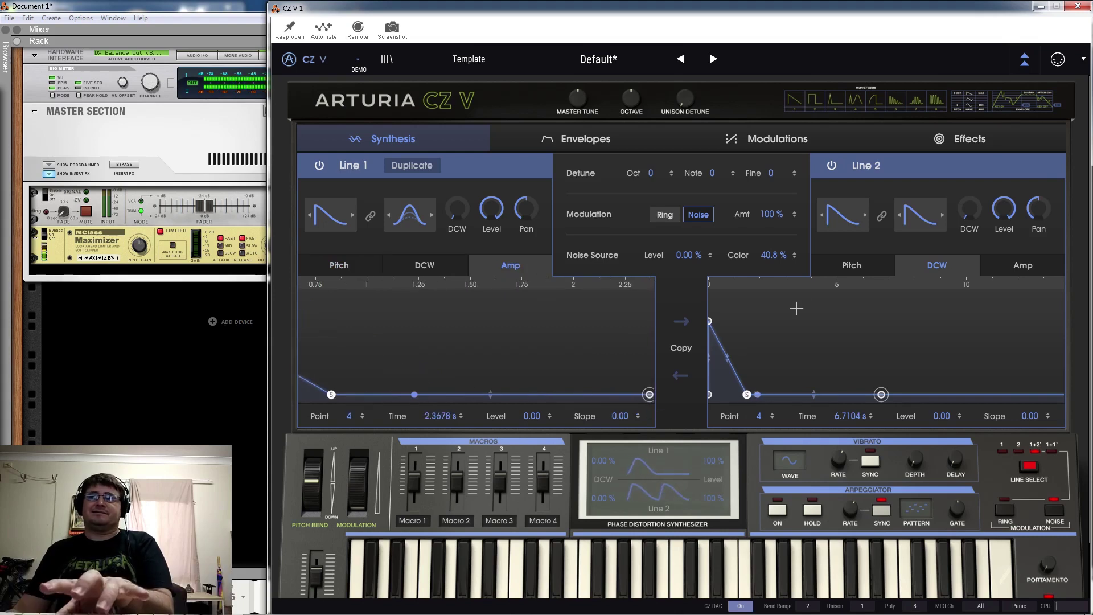
- Make Line 2's amp envelope drop to a 0.275 sustain at 0.3257 s
{"action": "left_click", "coordinate": [999, 275]}
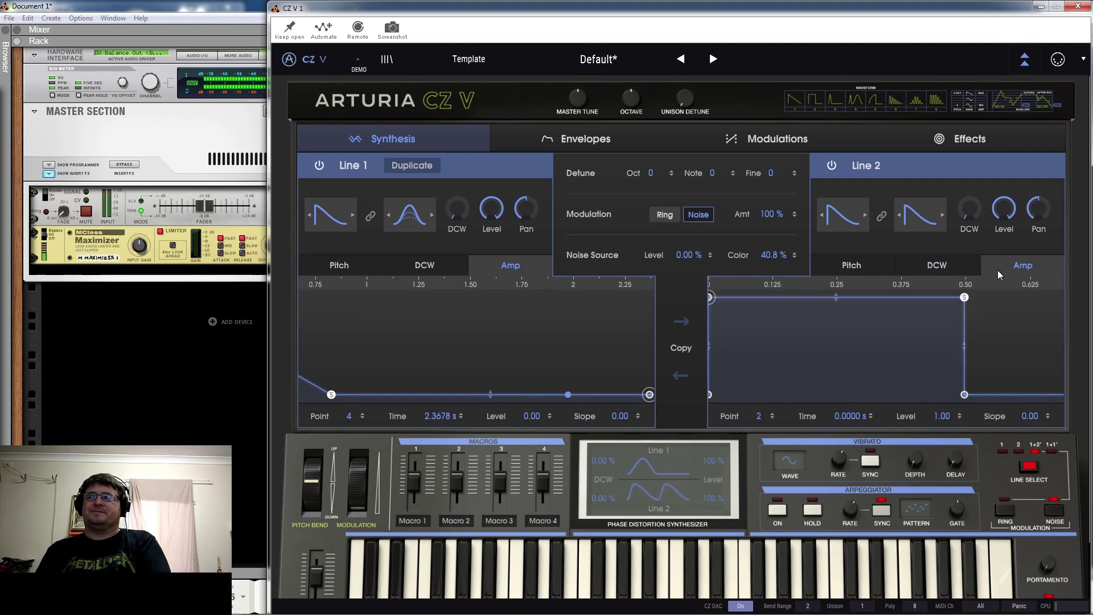
{"action": "left_click_drag", "start_coordinate": [964, 392], "coordinate": [1034, 435]}
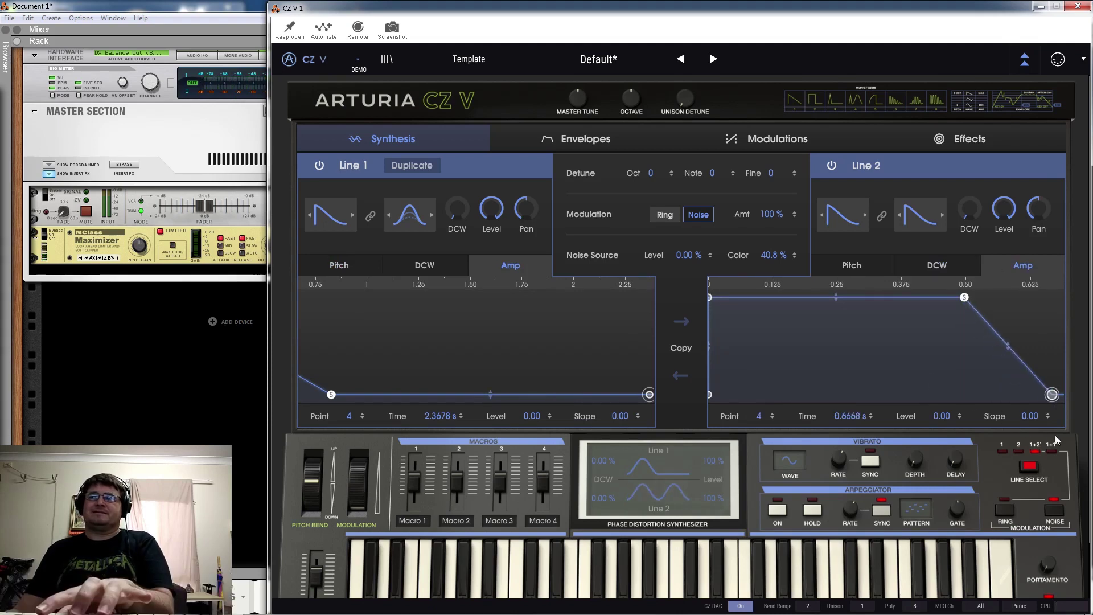
{"action": "left_click_drag", "start_coordinate": [963, 297], "coordinate": [877, 371]}
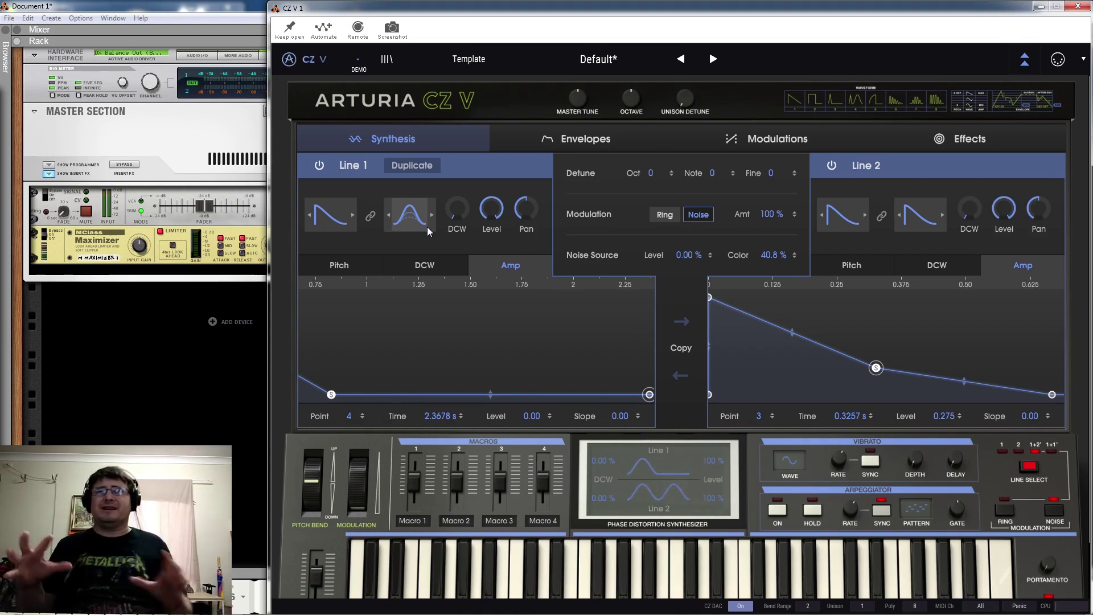
- On the Envelopes page, view Line 1 and Line 2 Pitch, then Line 1 and Line 2 DCW envelopes
{"action": "left_click", "coordinate": [571, 141]}
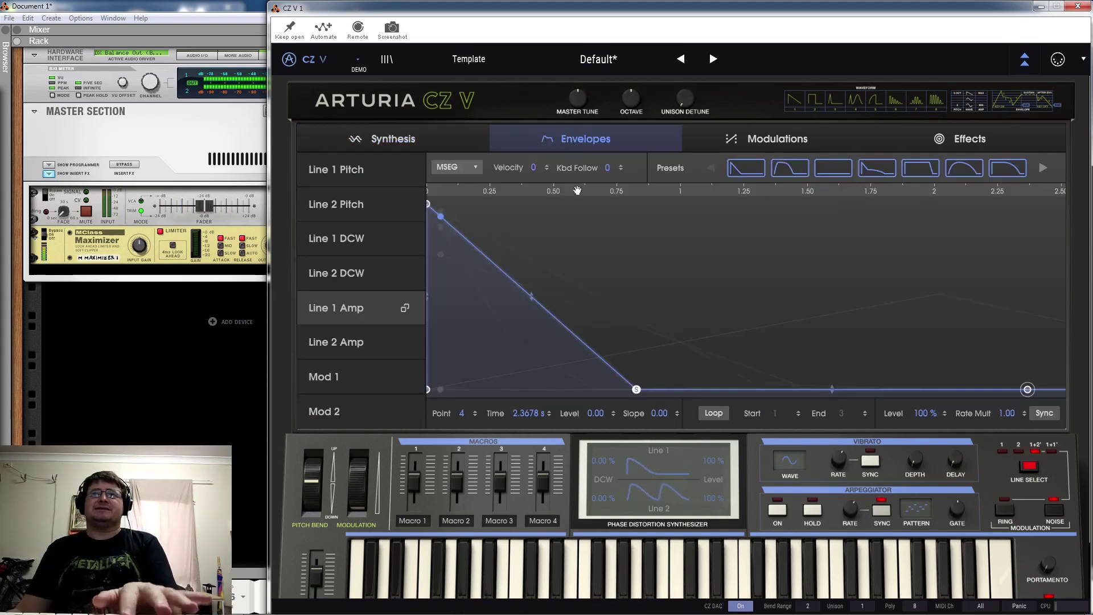
{"action": "left_click", "coordinate": [373, 178]}
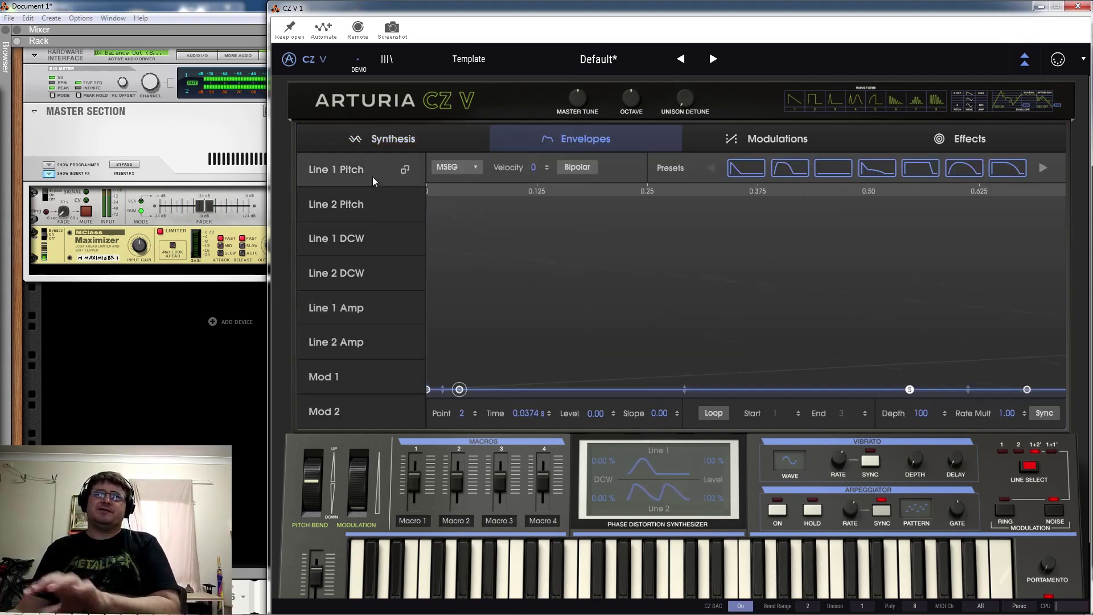
{"action": "left_click", "coordinate": [364, 203]}
{"action": "left_click", "coordinate": [359, 234]}
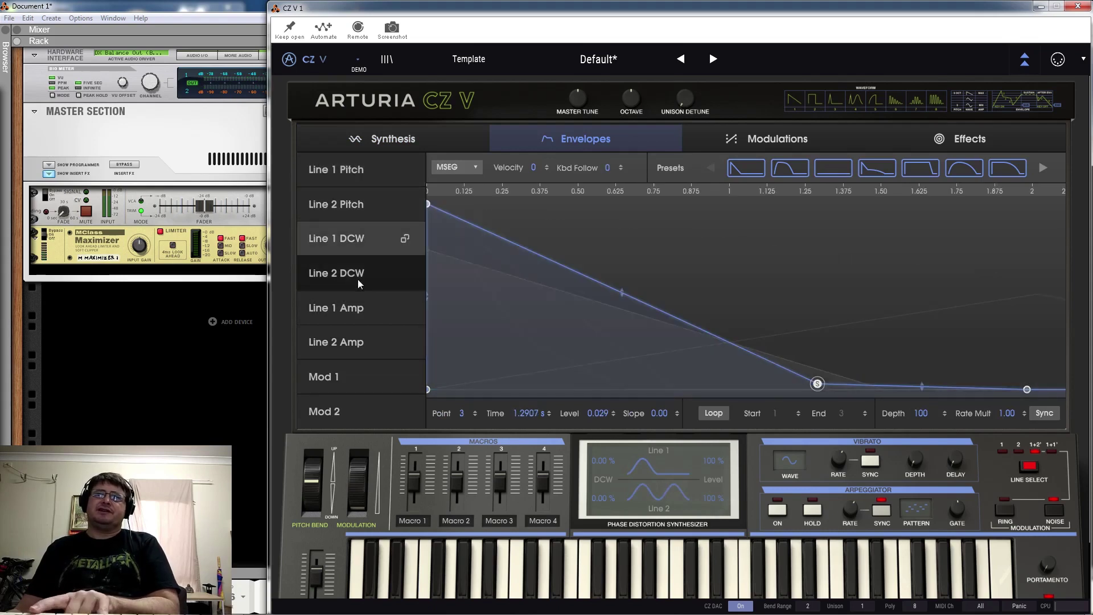
{"action": "left_click", "coordinate": [358, 278]}
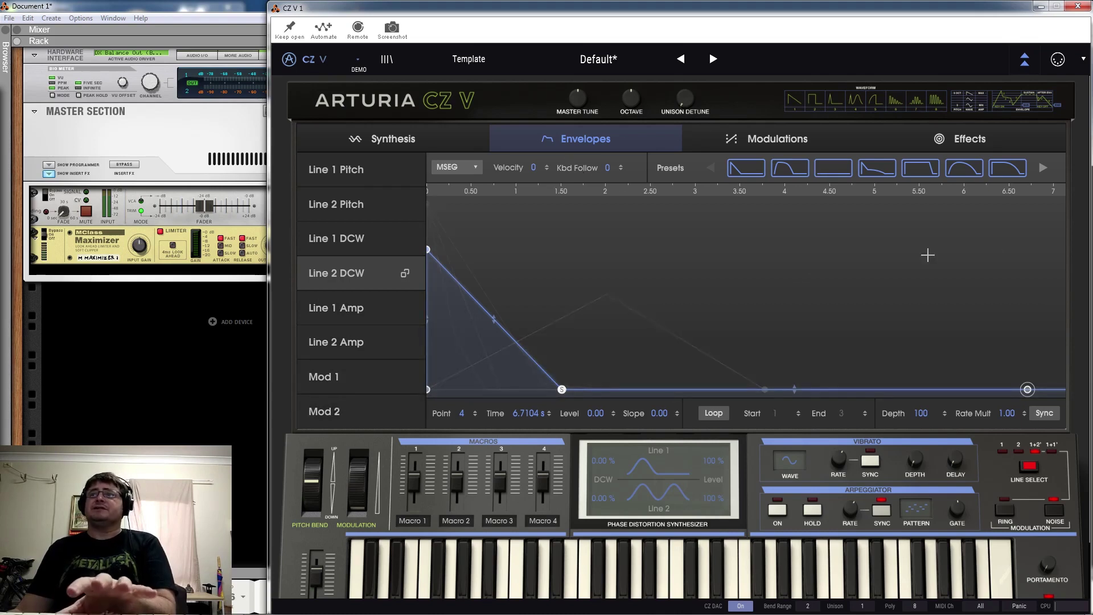
- Switch the Line 1 Pitch envelope mode to CZ, then DADSR, then back to MSEG
{"action": "left_click", "coordinate": [350, 170]}
{"action": "left_click", "coordinate": [467, 169]}
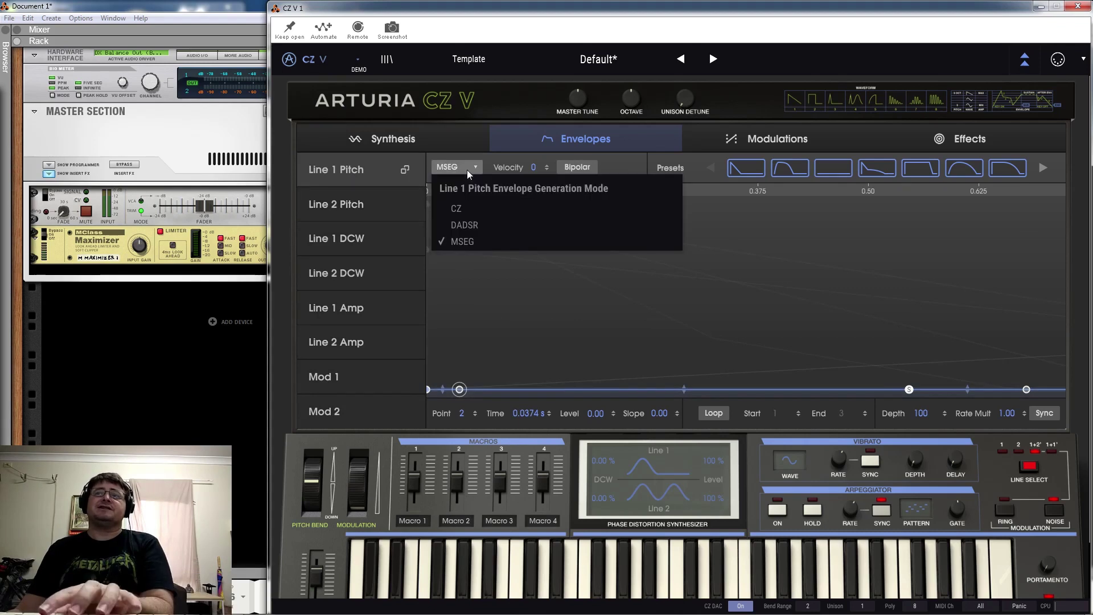
{"action": "left_click", "coordinate": [472, 206]}
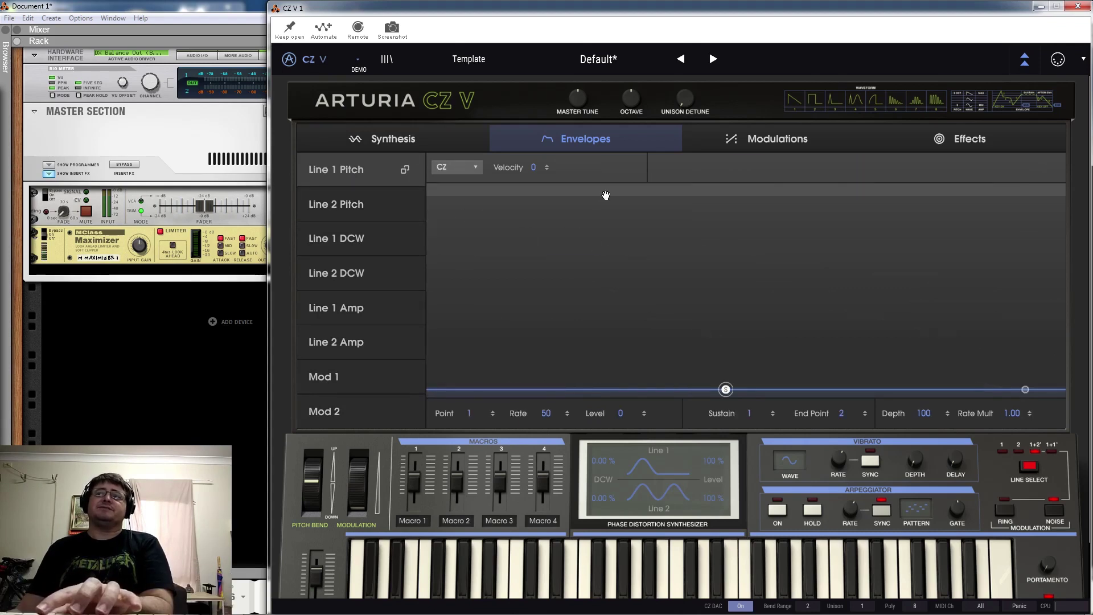
{"action": "scroll", "coordinate": [607, 324], "scroll_direction": "down", "scroll_amount": 5}
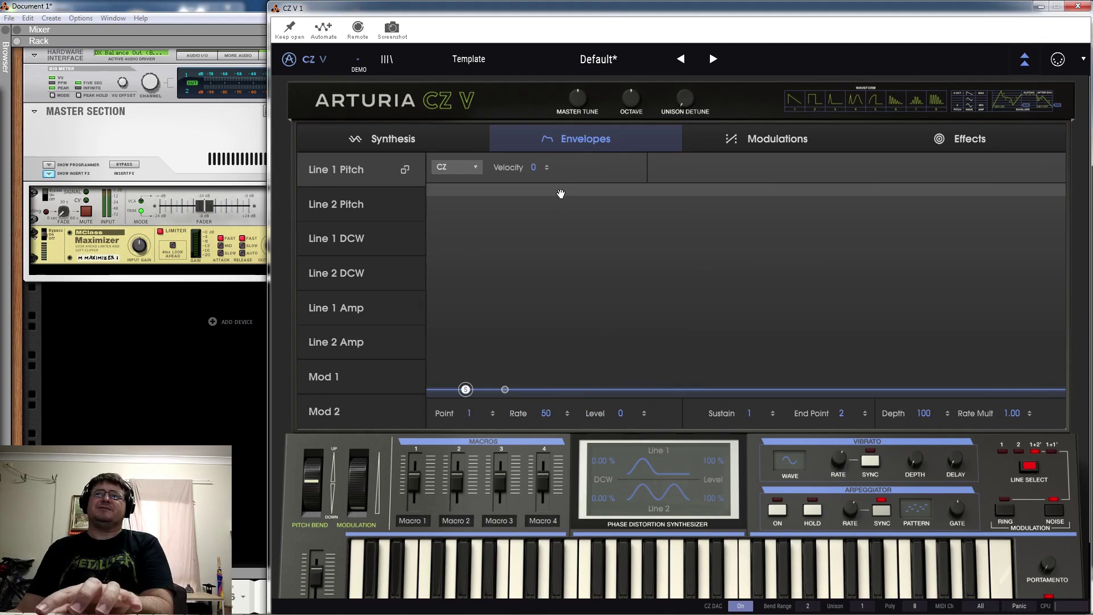
{"action": "left_click", "coordinate": [451, 166]}
{"action": "left_click", "coordinate": [452, 223]}
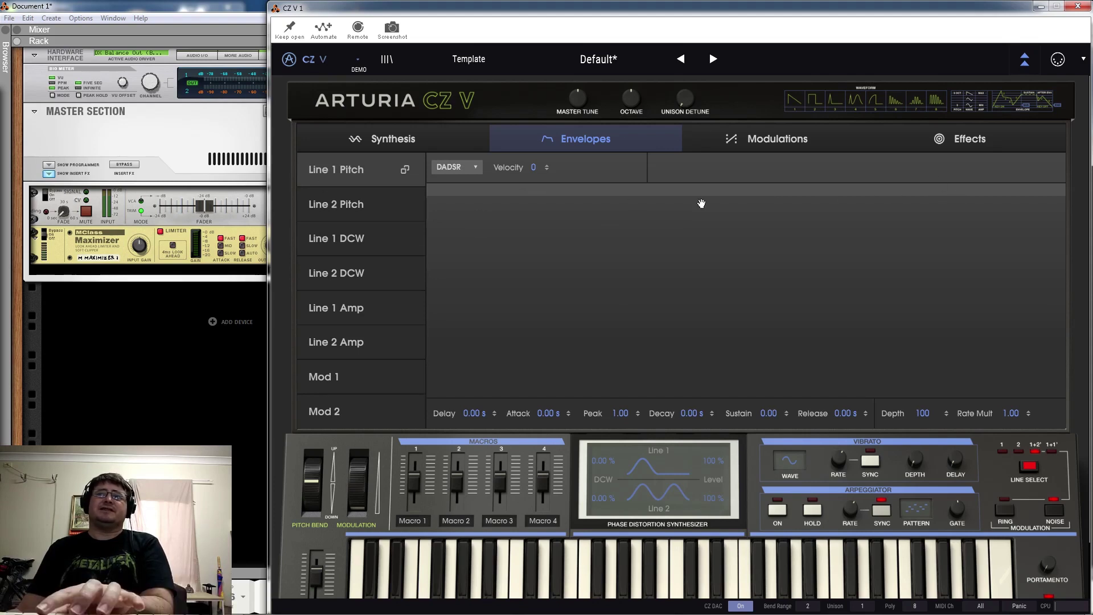
{"action": "left_click", "coordinate": [456, 168]}
{"action": "left_click", "coordinate": [459, 236]}
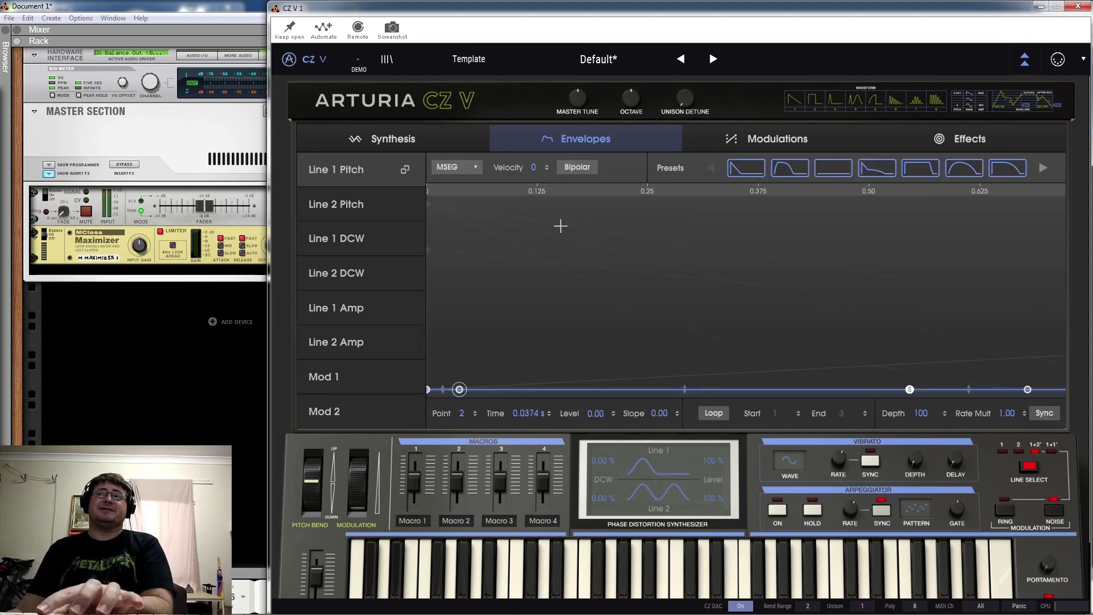
- Zoom the envelope timeline to about 3.75 seconds and go to the Modulations page
{"action": "left_click_drag", "start_coordinate": [720, 191], "coordinate": [712, 288]}
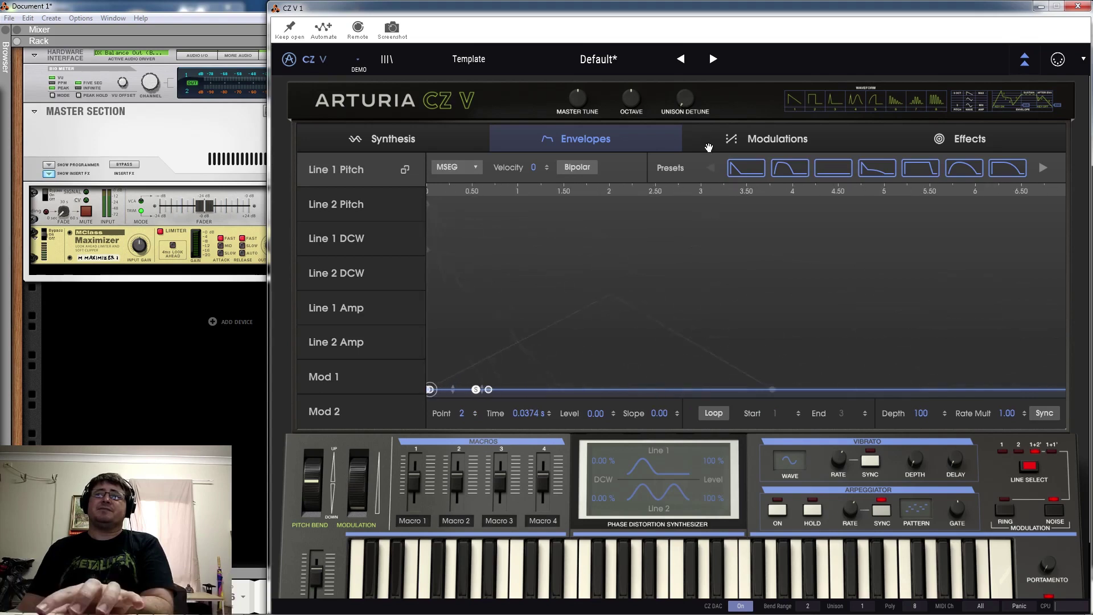
{"action": "left_click_drag", "start_coordinate": [709, 148], "coordinate": [700, 176]}
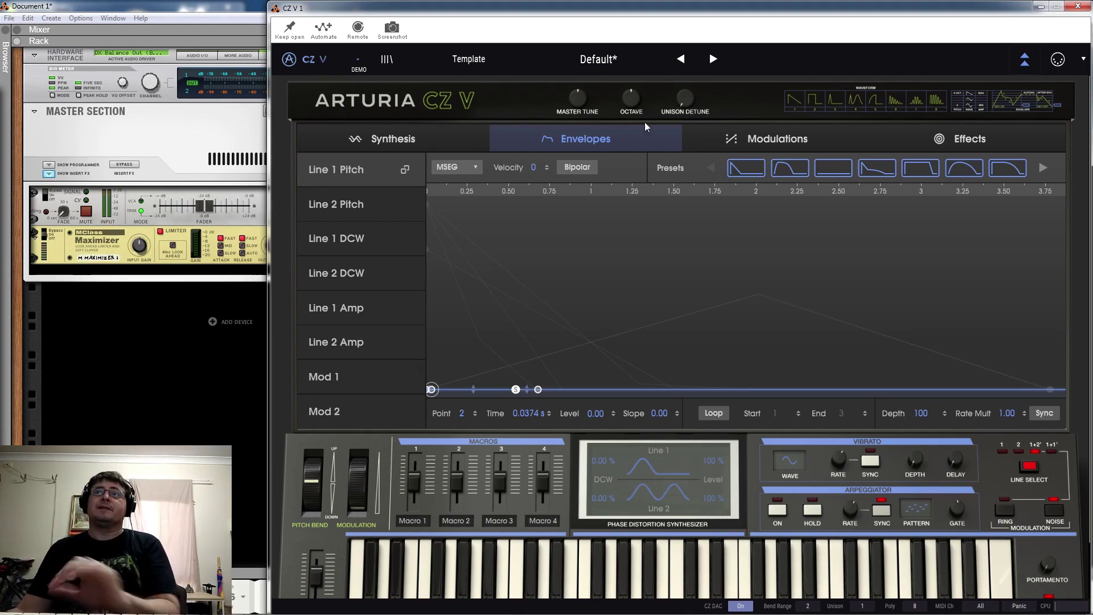
{"action": "left_click", "coordinate": [750, 140]}
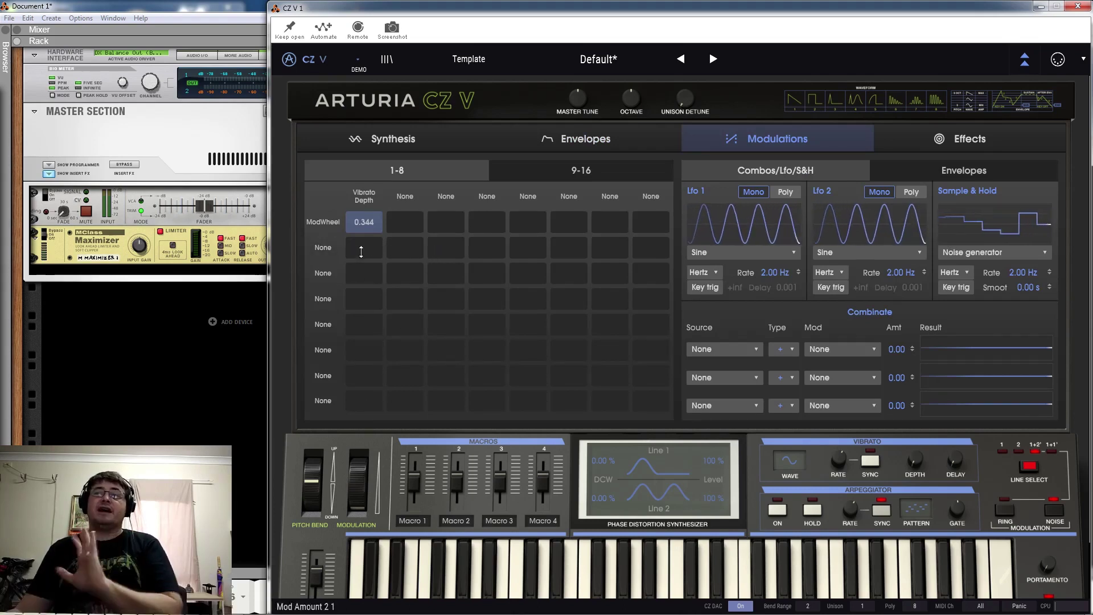
- Check matrix slots 9-16 and 1-8, glance at Effects, then return to Envelopes
{"action": "left_click", "coordinate": [555, 172]}
{"action": "left_click", "coordinate": [409, 170]}
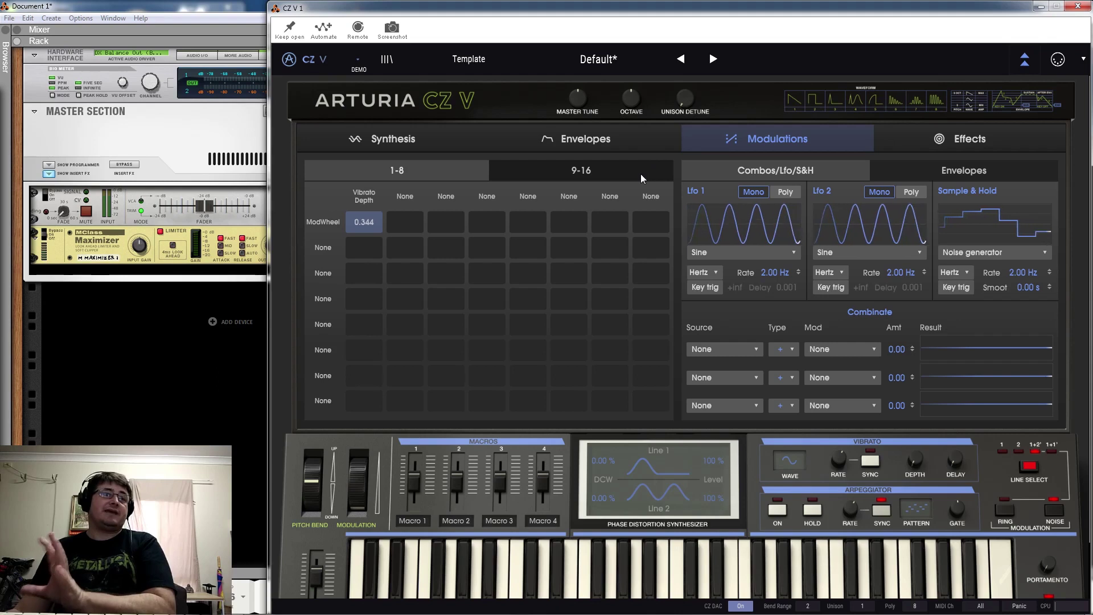
{"action": "left_click", "coordinate": [929, 138]}
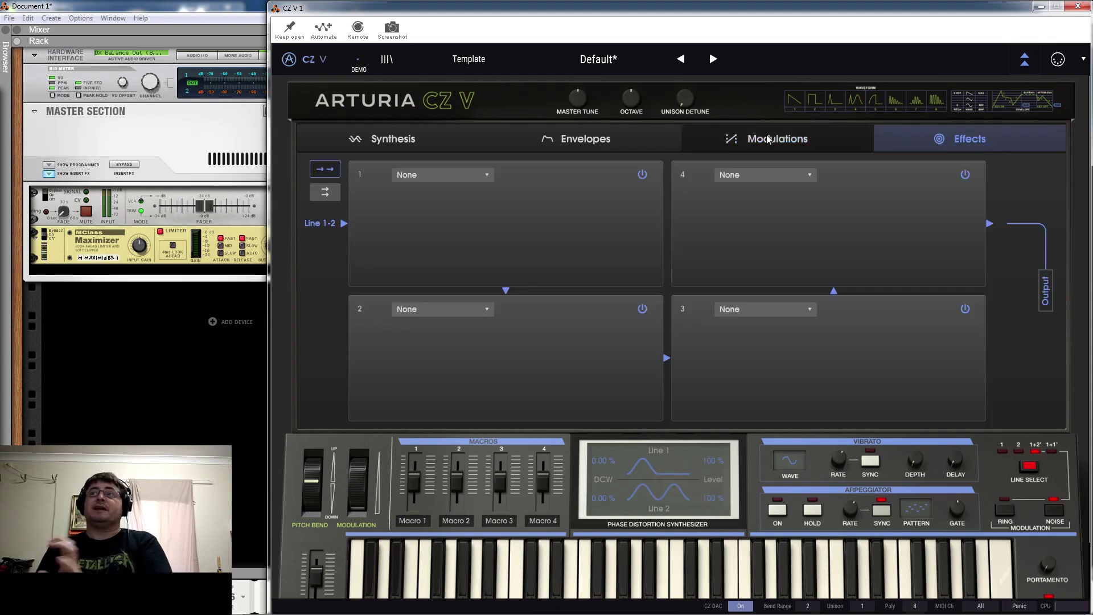
{"action": "left_click", "coordinate": [573, 141]}
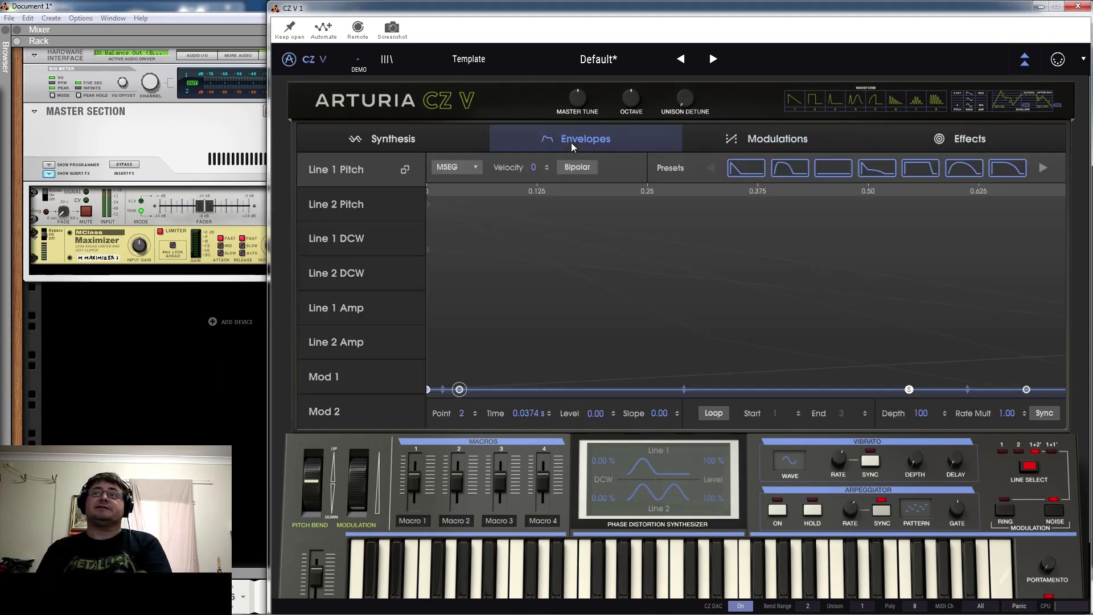
- Set Detune Oct to 2 and load a Chorus into effect slot 1, dismissing the authorization prompt
{"action": "left_click", "coordinate": [381, 141]}
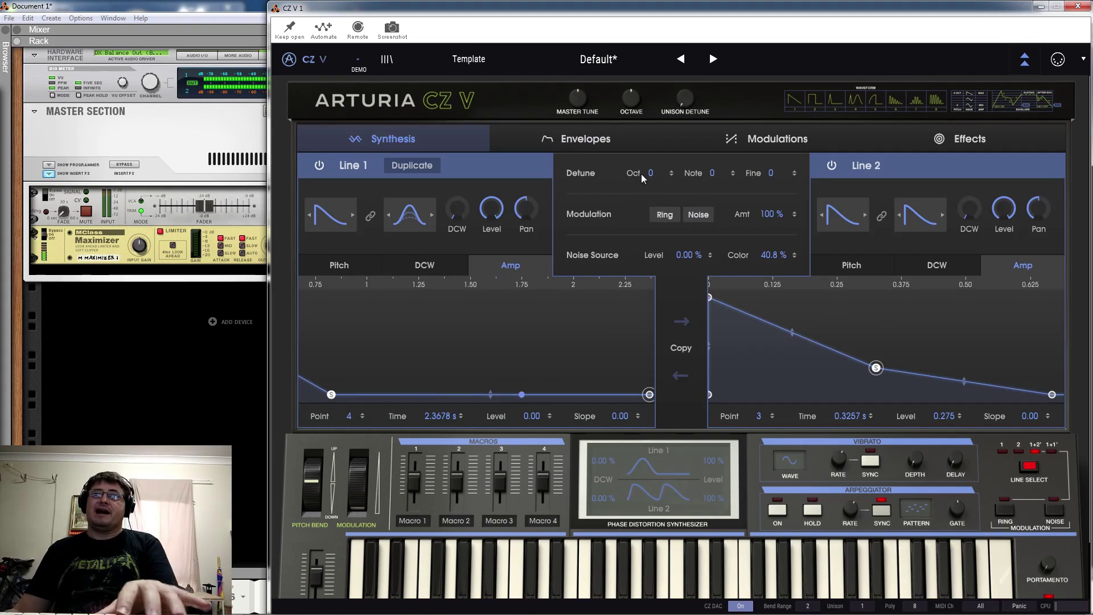
{"action": "scroll", "coordinate": [650, 172], "scroll_direction": "up", "scroll_amount": 2}
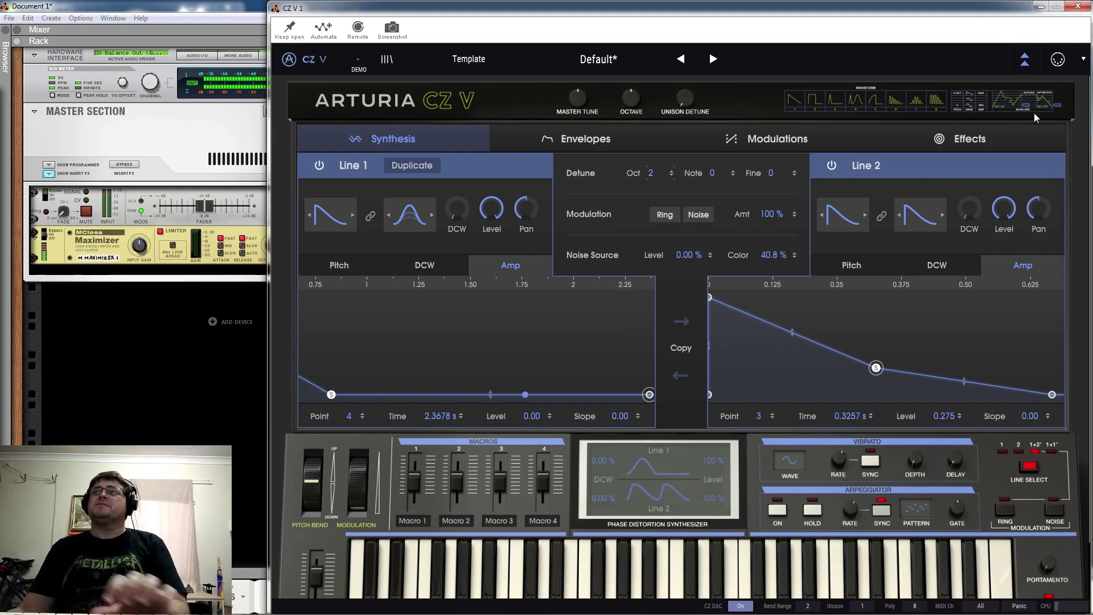
{"action": "left_click", "coordinate": [970, 141]}
{"action": "left_click", "coordinate": [463, 176]}
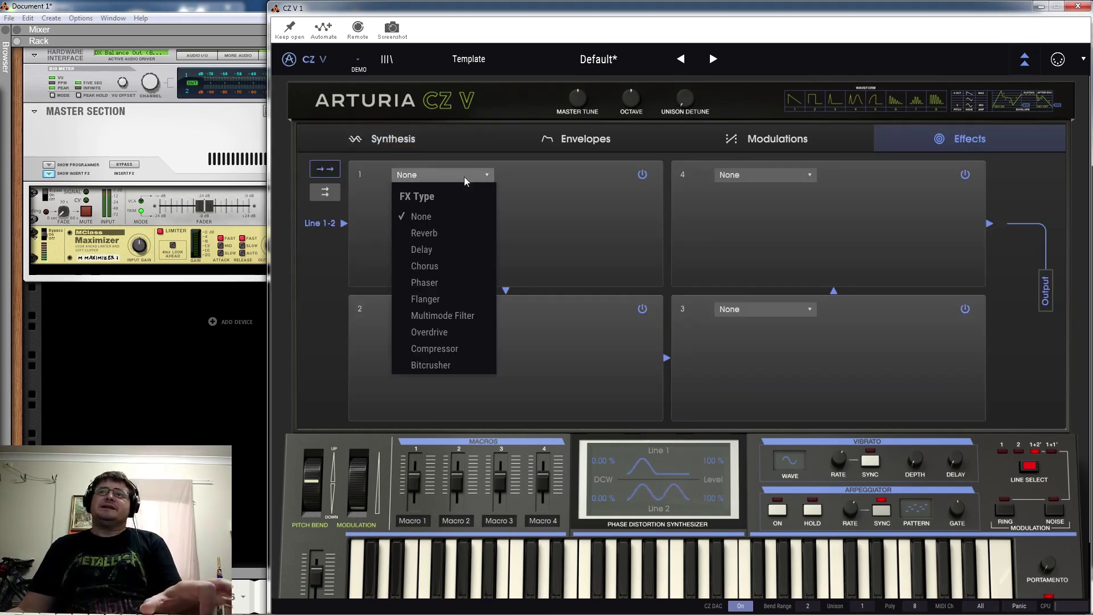
{"action": "left_click", "coordinate": [433, 265]}
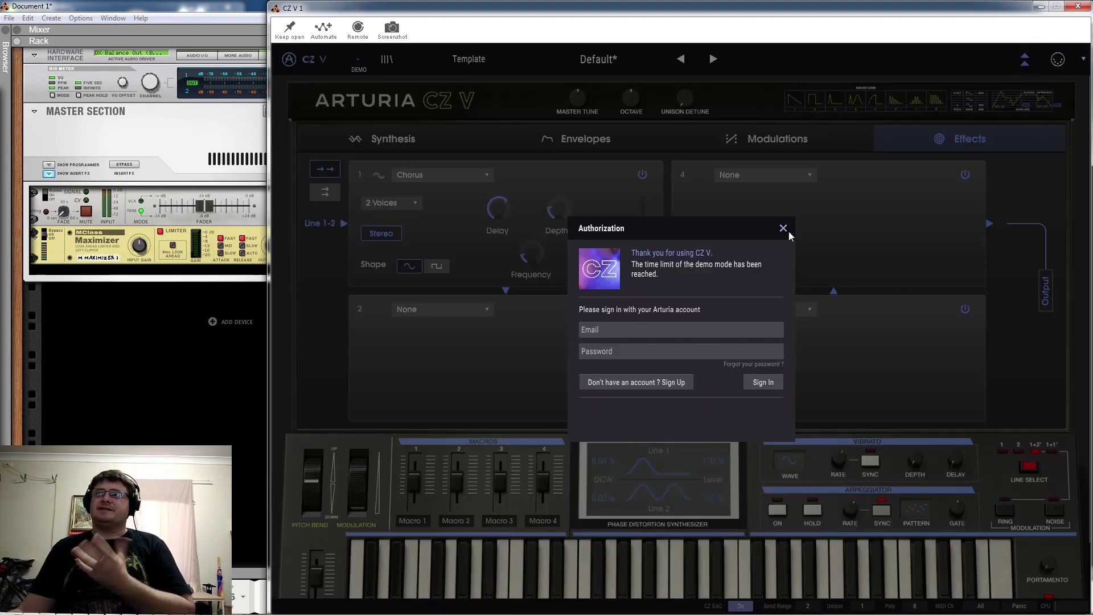
{"action": "left_click", "coordinate": [782, 227]}
- Dismiss the authorization window, then select the CZ V device and delete it
{"action": "left_click", "coordinate": [1078, 5]}
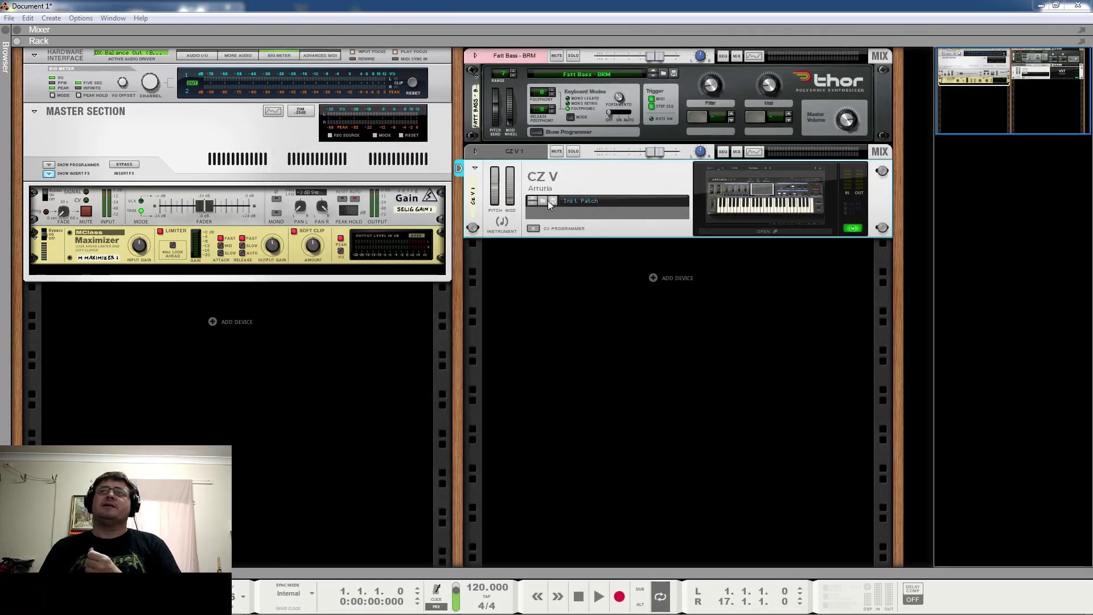
{"action": "left_click", "coordinate": [598, 183]}
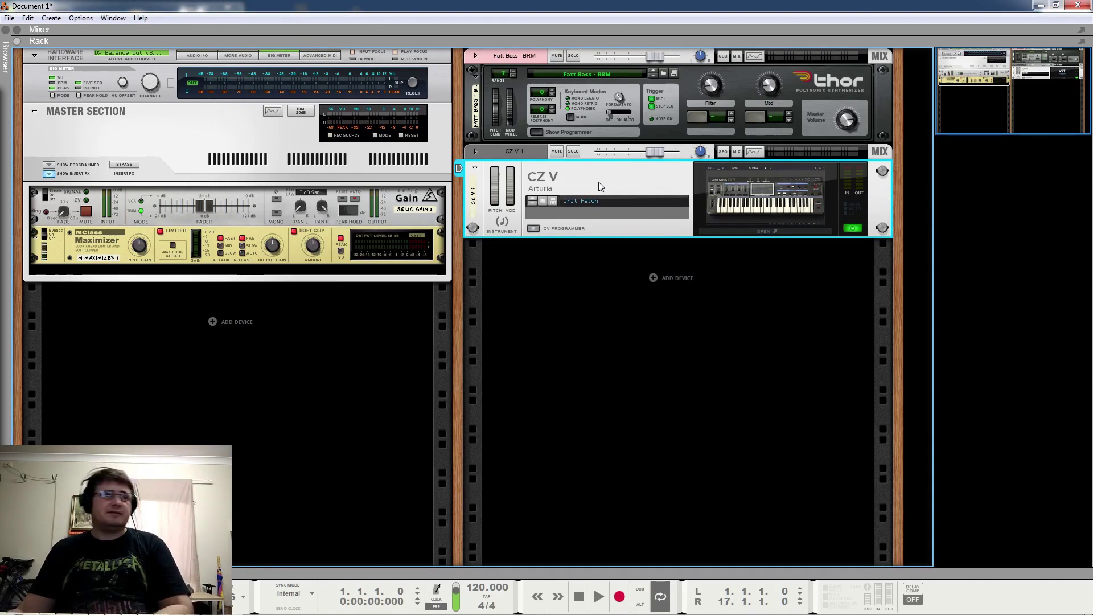
{"action": "key", "text": "Delete"}
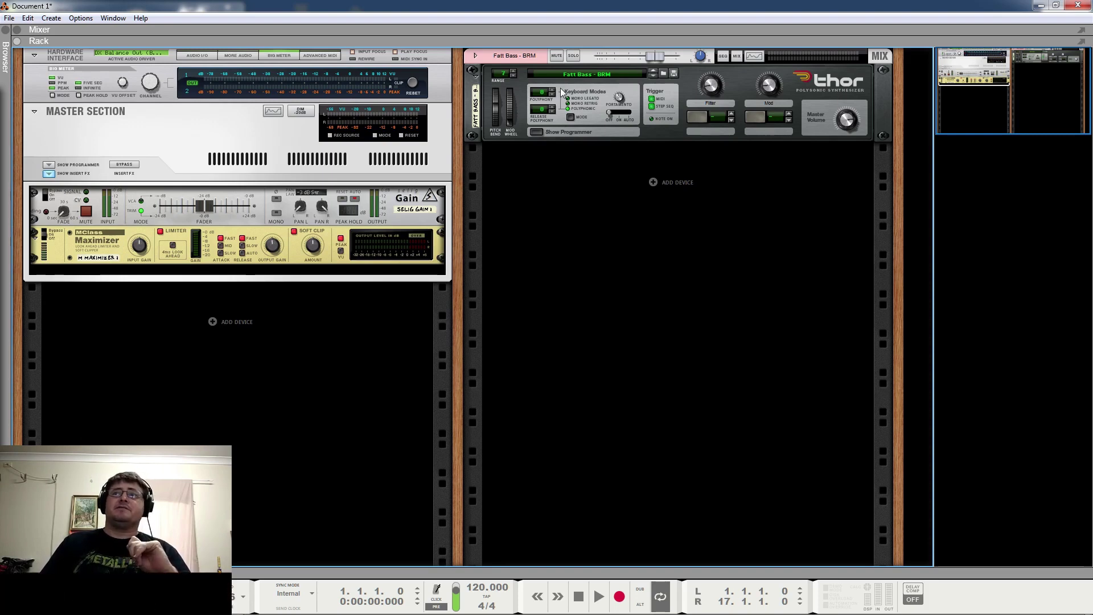
- Load the Brass Pair (Mod Wh) - BRM patch into Thor and expand its full programmer
{"action": "left_click", "coordinate": [601, 74]}
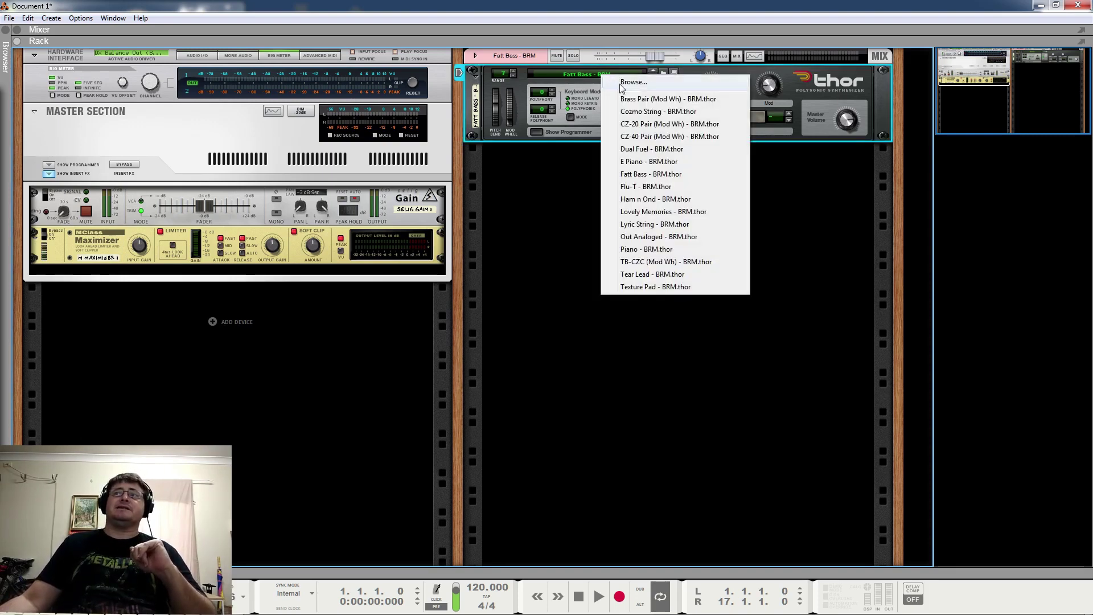
{"action": "left_click", "coordinate": [631, 99]}
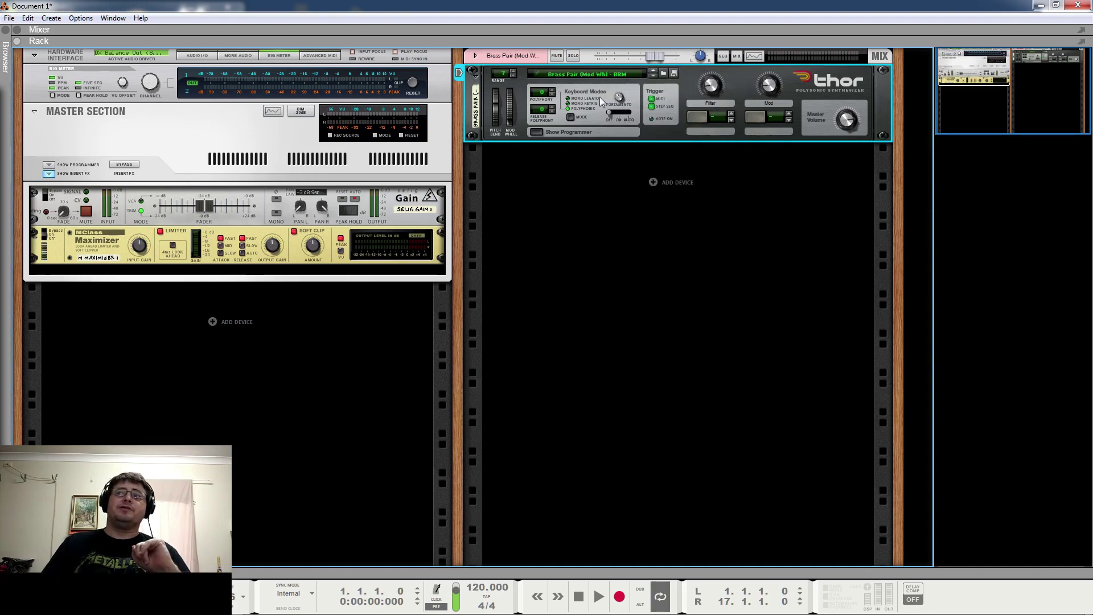
{"action": "left_click", "coordinate": [535, 131]}
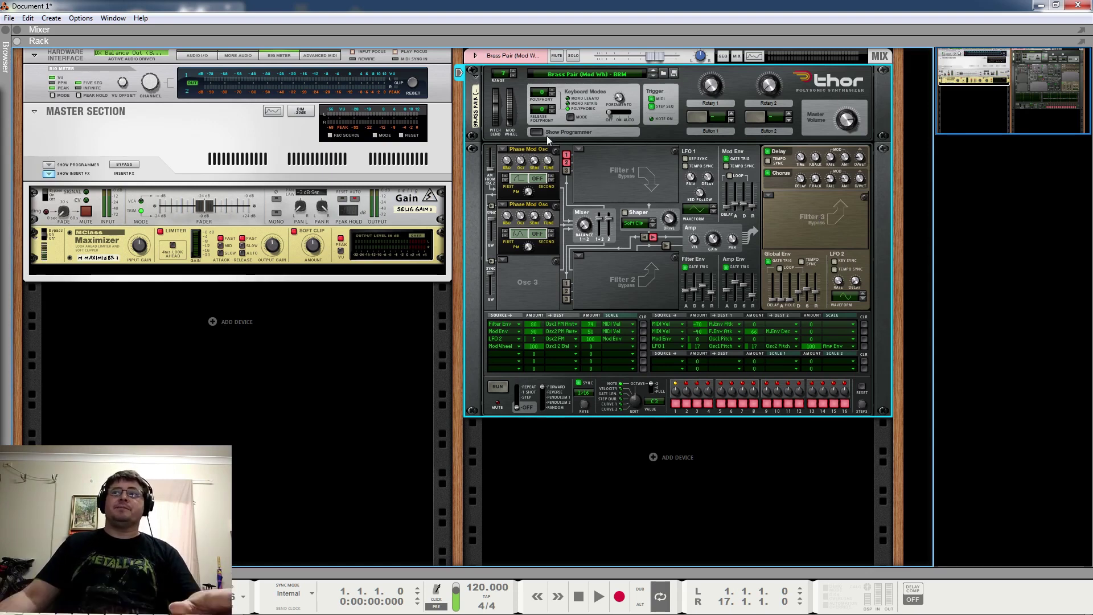
{"action": "left_click", "coordinate": [542, 132]}
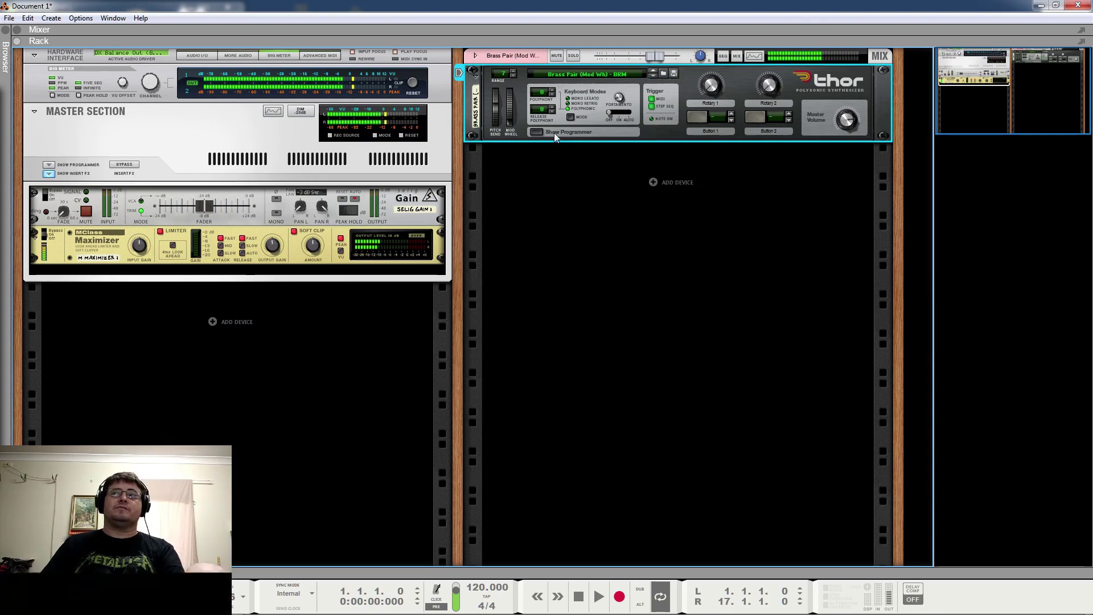
{"action": "left_click", "coordinate": [539, 130]}
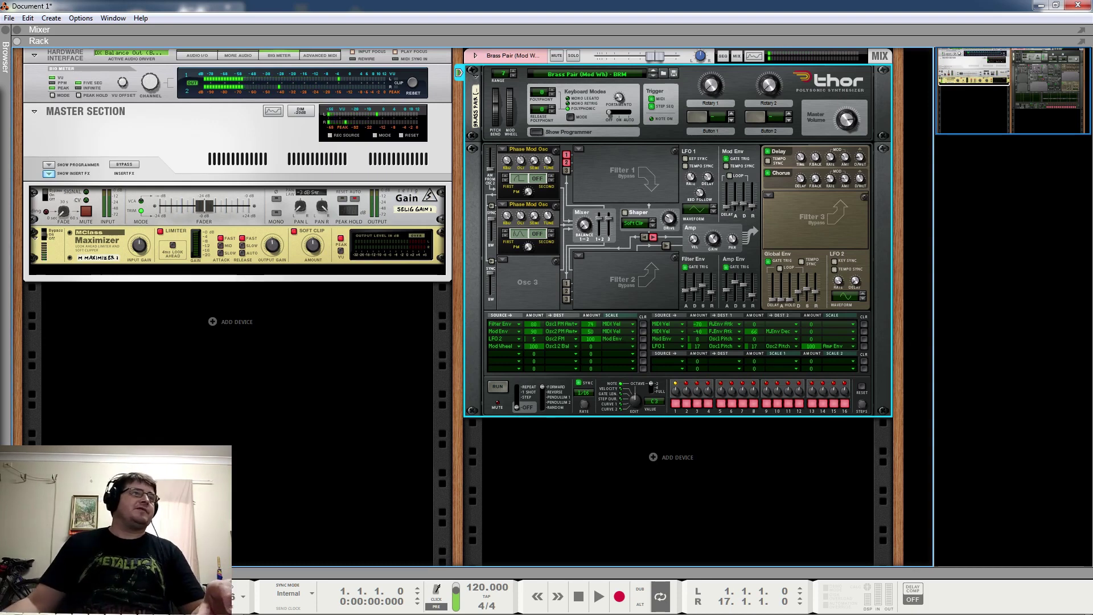
{"action": "left_click", "coordinate": [217, 210]}
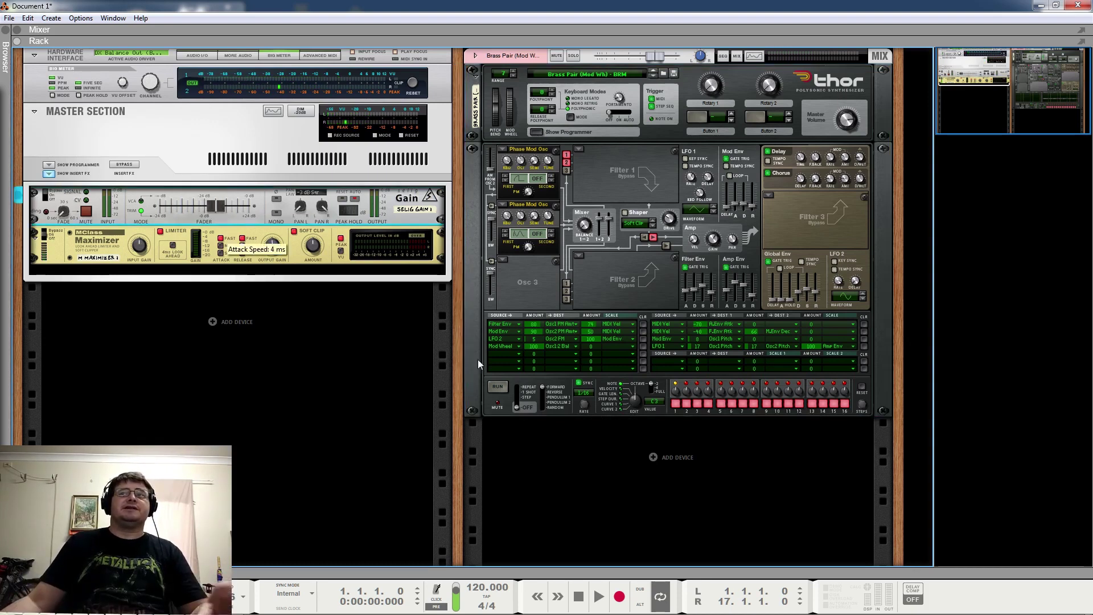
{"action": "left_click", "coordinate": [640, 172]}
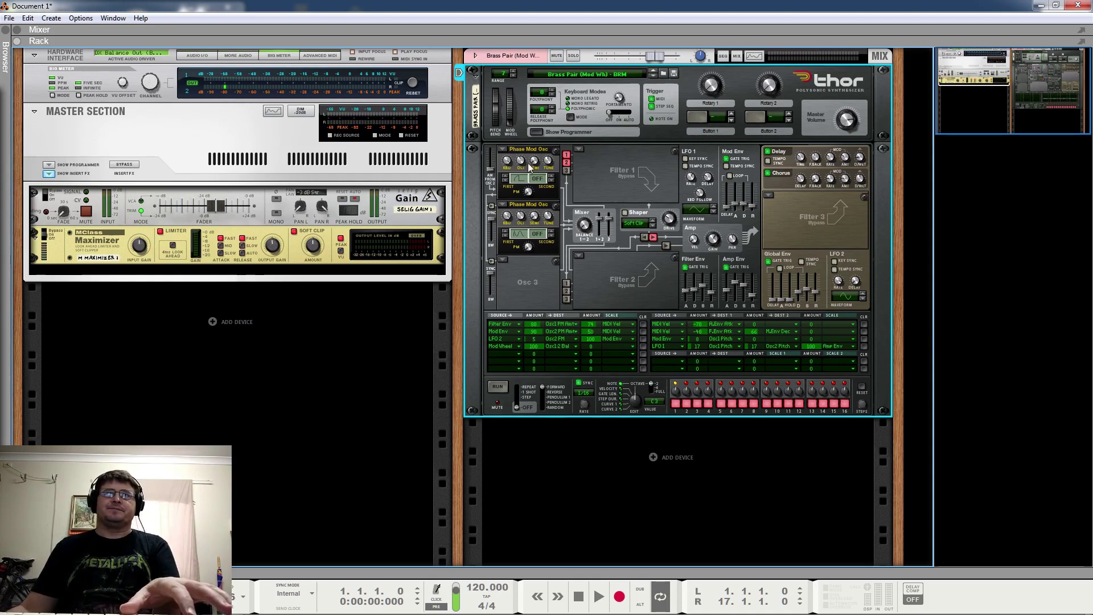
- Add a new Thor Polysonic Synthesizer with its programmer open, collapsing the Brass Pair Thor's programmer
{"action": "right_click", "coordinate": [659, 457]}
{"action": "mouse_move", "coordinate": [737, 552]}
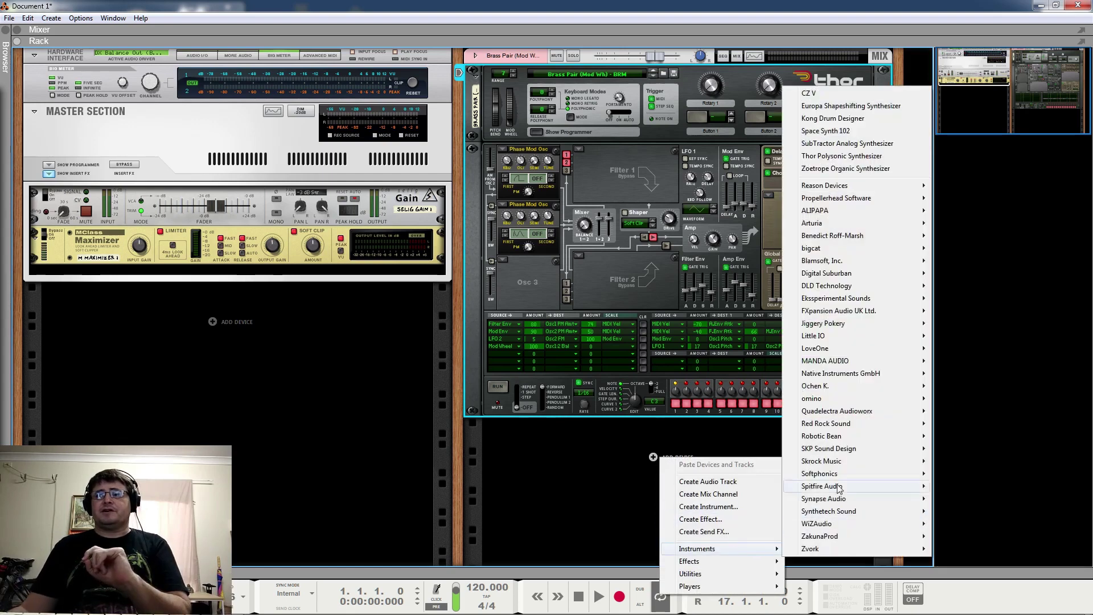
{"action": "mouse_move", "coordinate": [842, 188]}
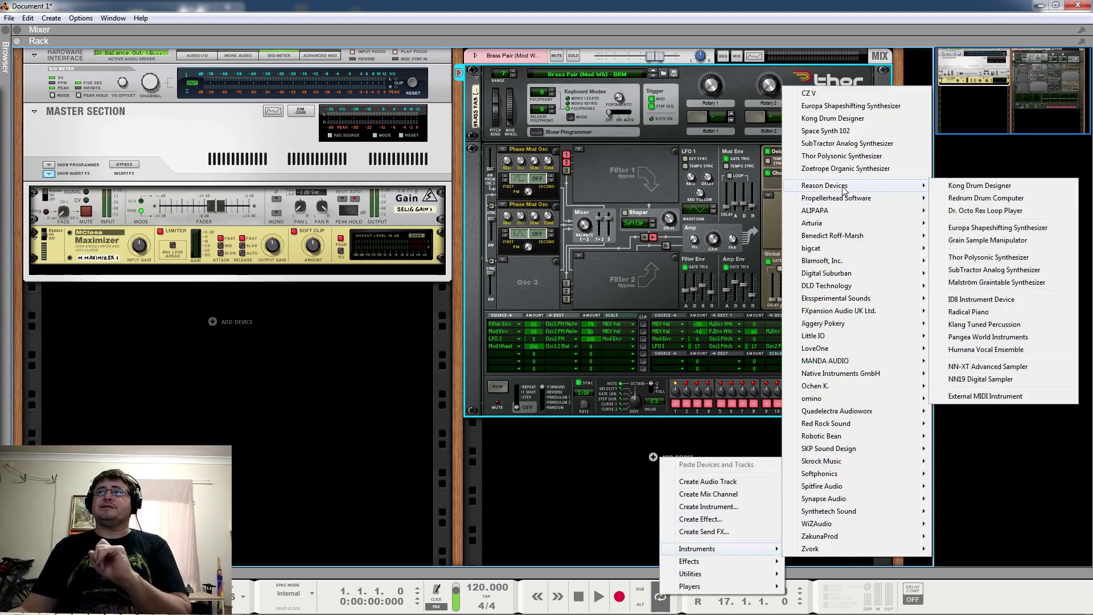
{"action": "left_click", "coordinate": [843, 156]}
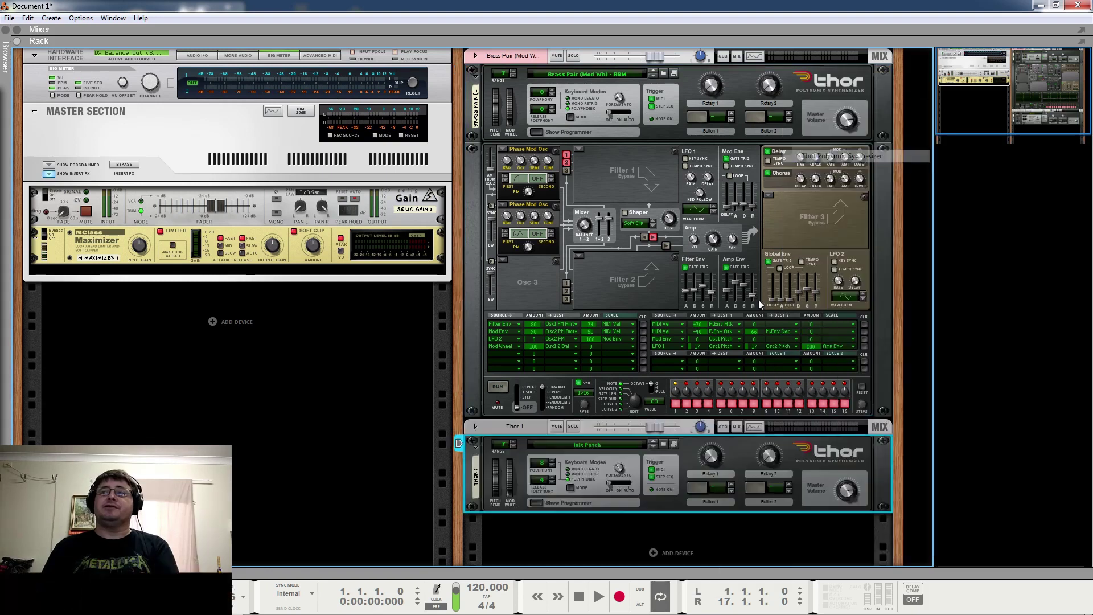
{"action": "left_click", "coordinate": [537, 503]}
{"action": "scroll", "coordinate": [534, 156], "scroll_direction": "up", "scroll_amount": 10}
{"action": "left_click", "coordinate": [540, 130]}
{"action": "left_click", "coordinate": [539, 131]}
- Set the new Thor's Osc 1 to Phase Mod Osc and leave Filter 1 empty
{"action": "left_click", "coordinate": [504, 245]}
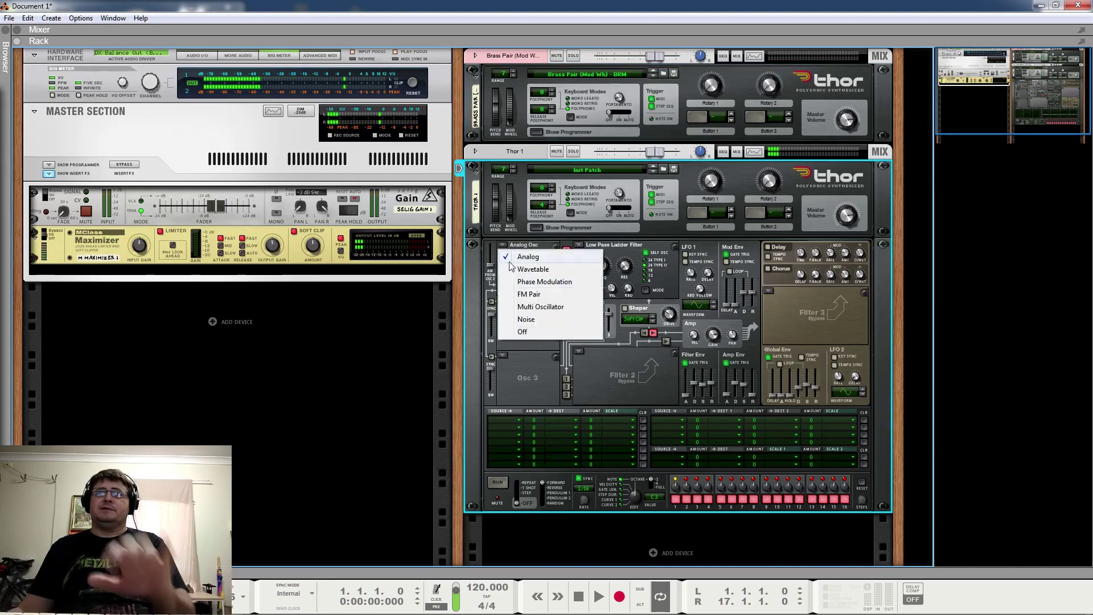
{"action": "left_click", "coordinate": [538, 281]}
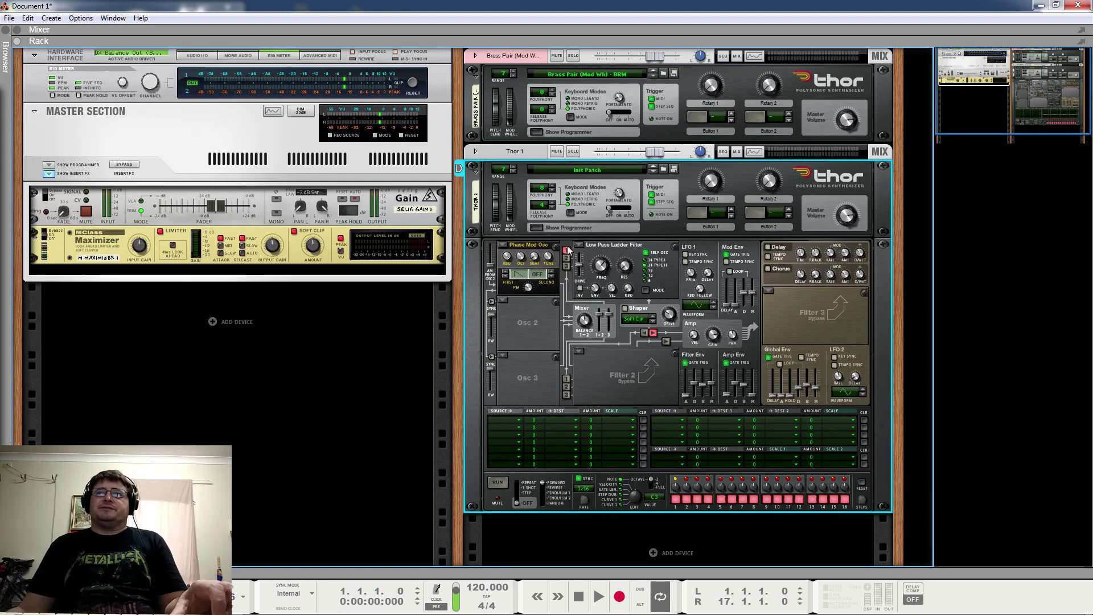
{"action": "left_click", "coordinate": [578, 246]}
{"action": "left_click", "coordinate": [589, 305]}
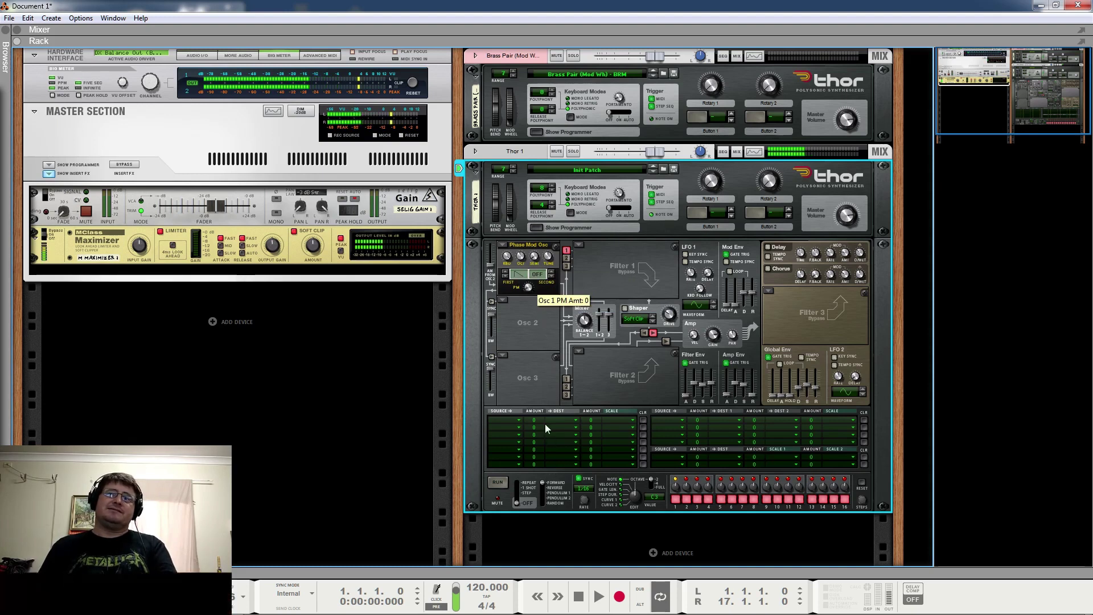
- Turn on the Phase Mod Osc's second waveform and step it to a square-like shape (wave 2)
{"action": "left_click", "coordinate": [551, 274]}
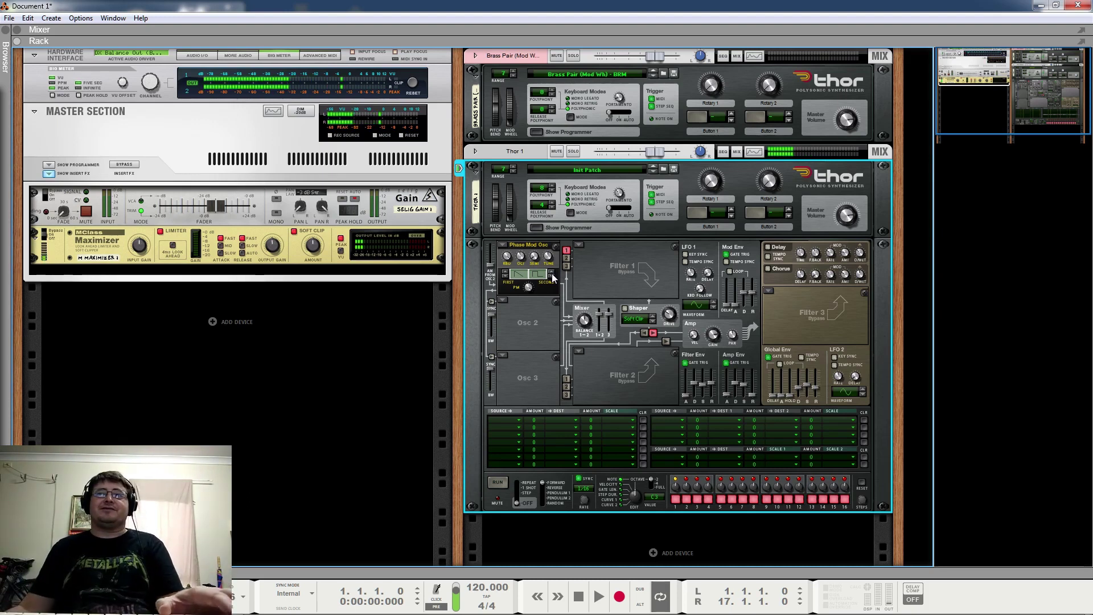
{"action": "left_click", "coordinate": [552, 277]}
{"action": "left_click", "coordinate": [552, 277]}
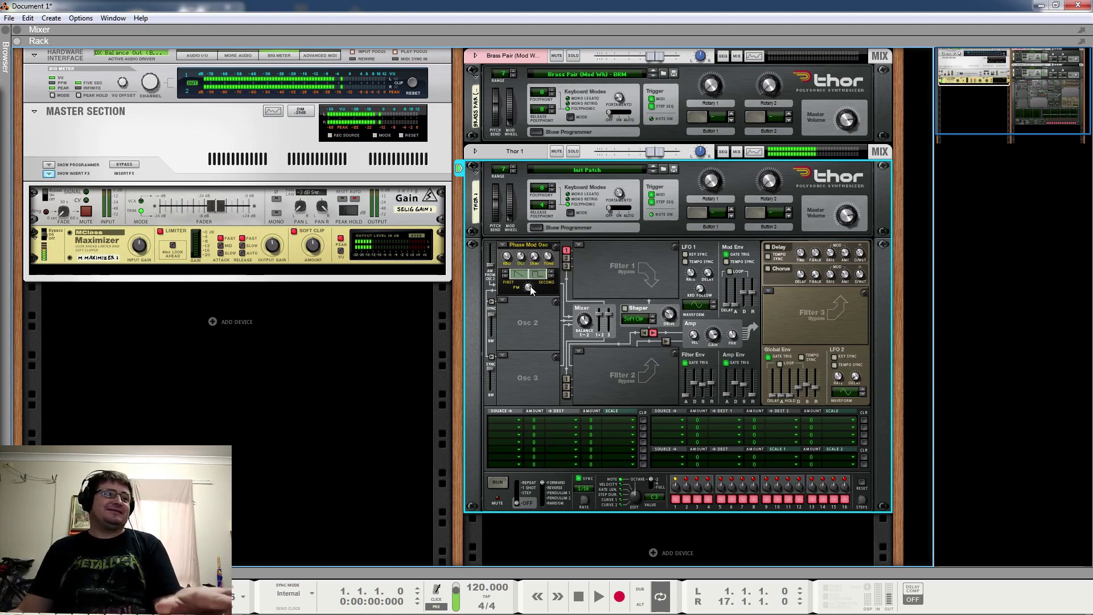
{"action": "mouse_move", "coordinate": [531, 286]}
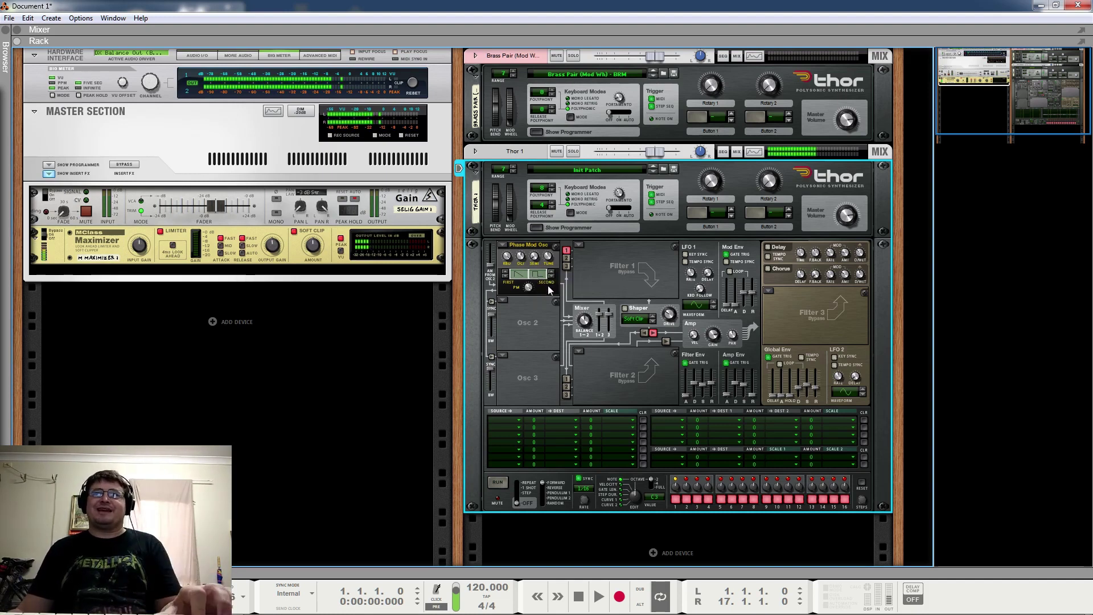
- Try another second waveform, switch it off, and sweep Osc 1's PM amount up to 127
{"action": "left_click", "coordinate": [551, 273]}
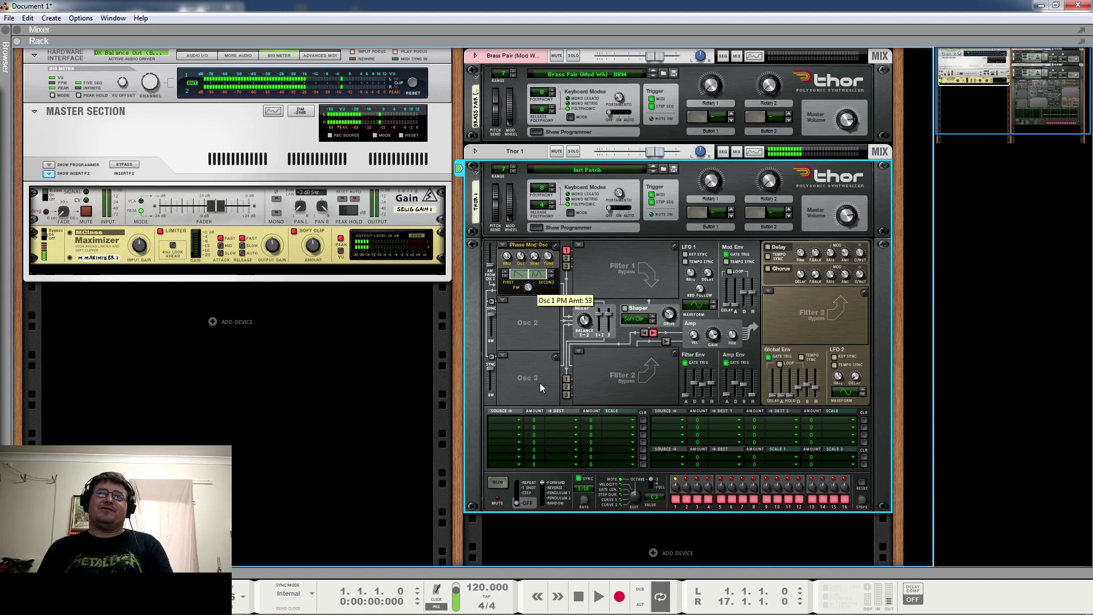
{"action": "left_click_drag", "start_coordinate": [550, 421], "coordinate": [549, 411]}
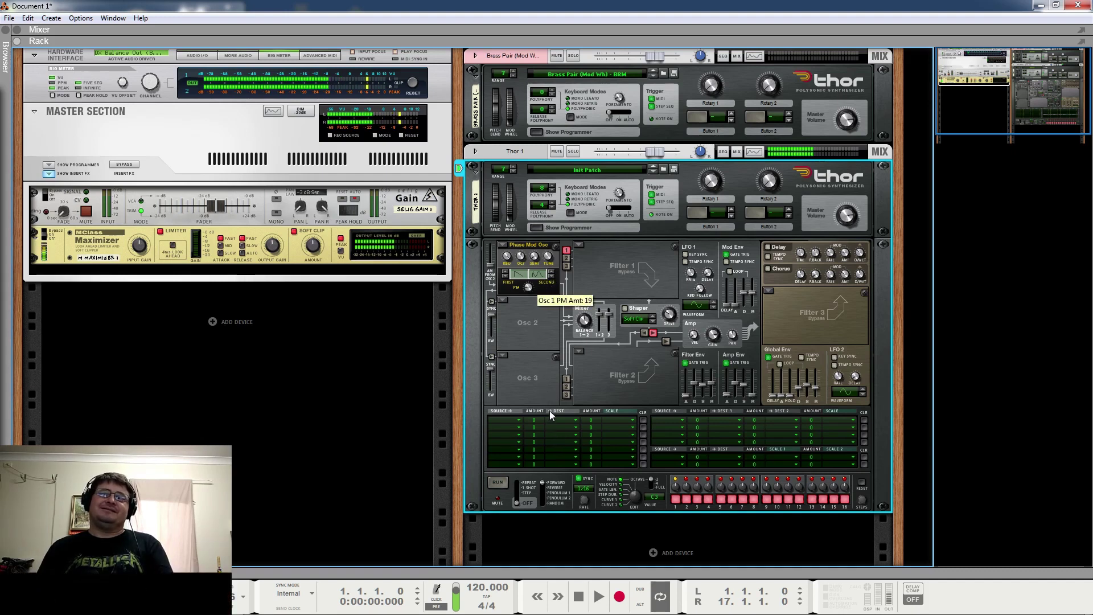
{"action": "left_click", "coordinate": [538, 274]}
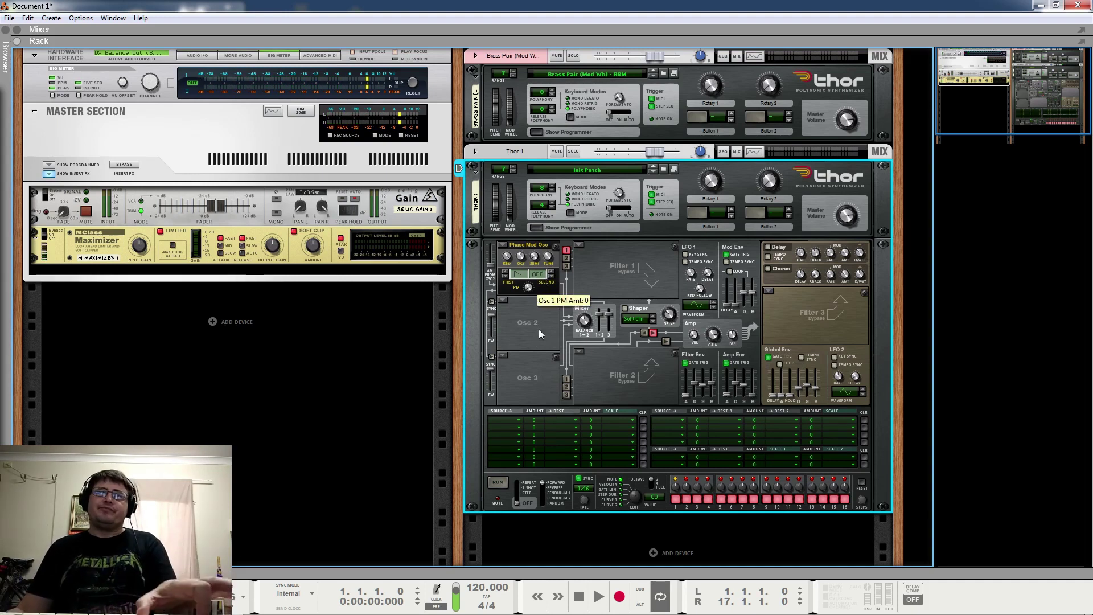
{"action": "left_click_drag", "start_coordinate": [541, 302], "coordinate": [545, 280]}
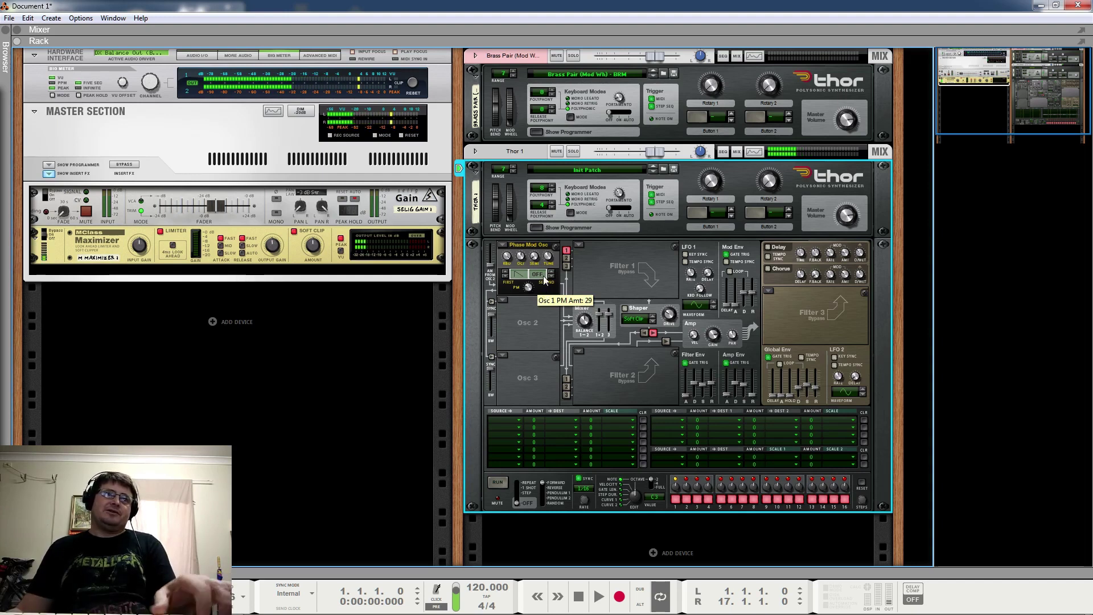
{"action": "mouse_move", "coordinate": [544, 279]}
{"action": "left_mouse_down"}
{"action": "mouse_move", "coordinate": [540, 289]}
{"action": "mouse_move", "coordinate": [542, 281]}
{"action": "left_mouse_up"}
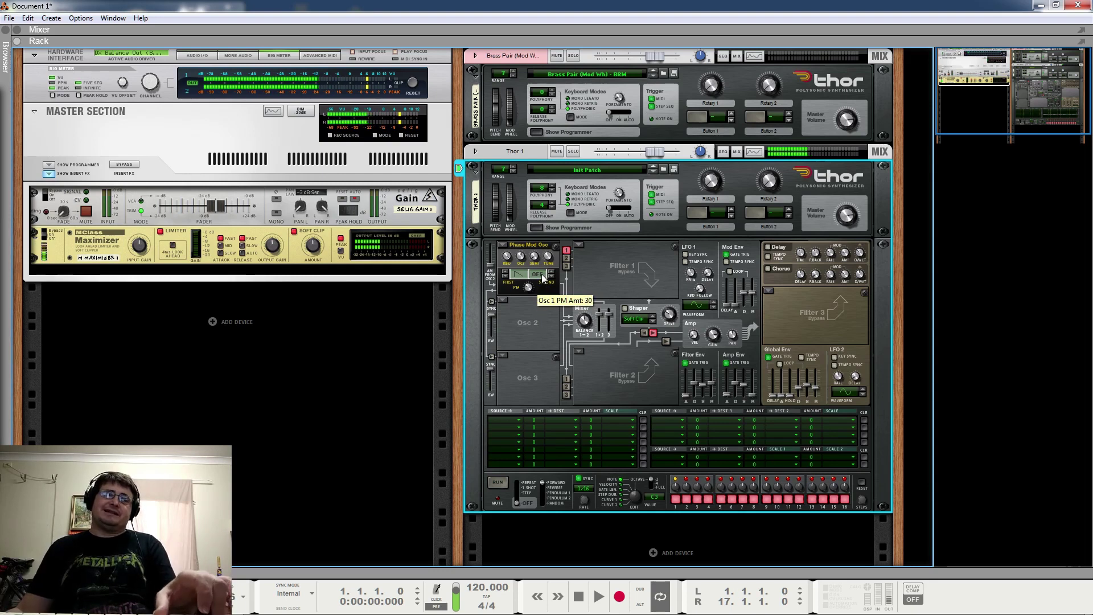
{"action": "left_click_drag", "start_coordinate": [543, 277], "coordinate": [485, 231]}
{"action": "mouse_move", "coordinate": [528, 287]}
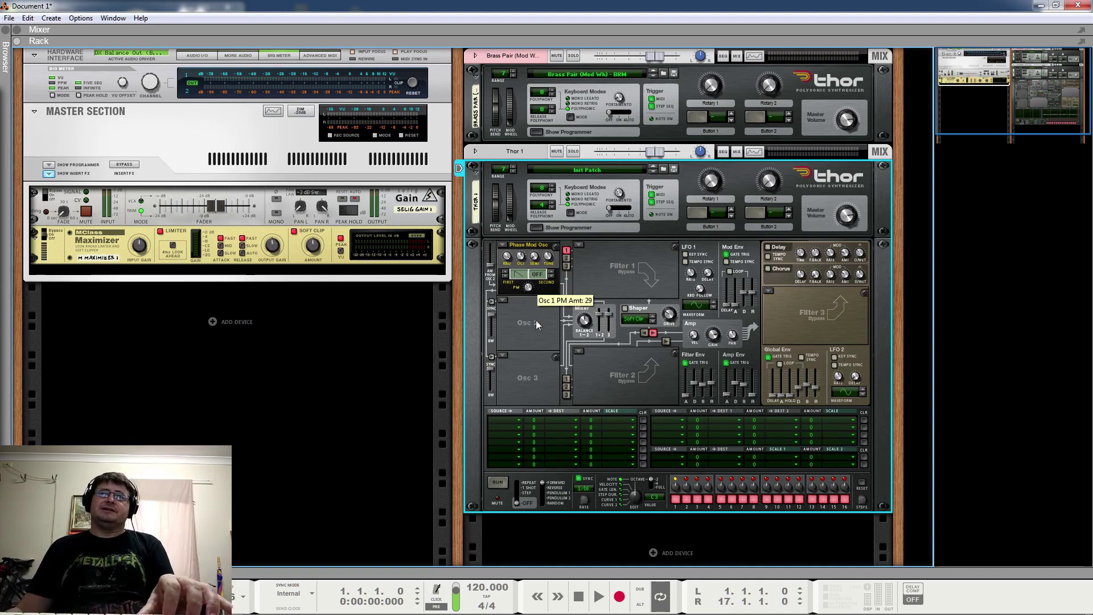
- With the second waveform back on, sweep Osc 1's PM amount down and up, through 41 to 127
{"action": "left_click", "coordinate": [537, 274]}
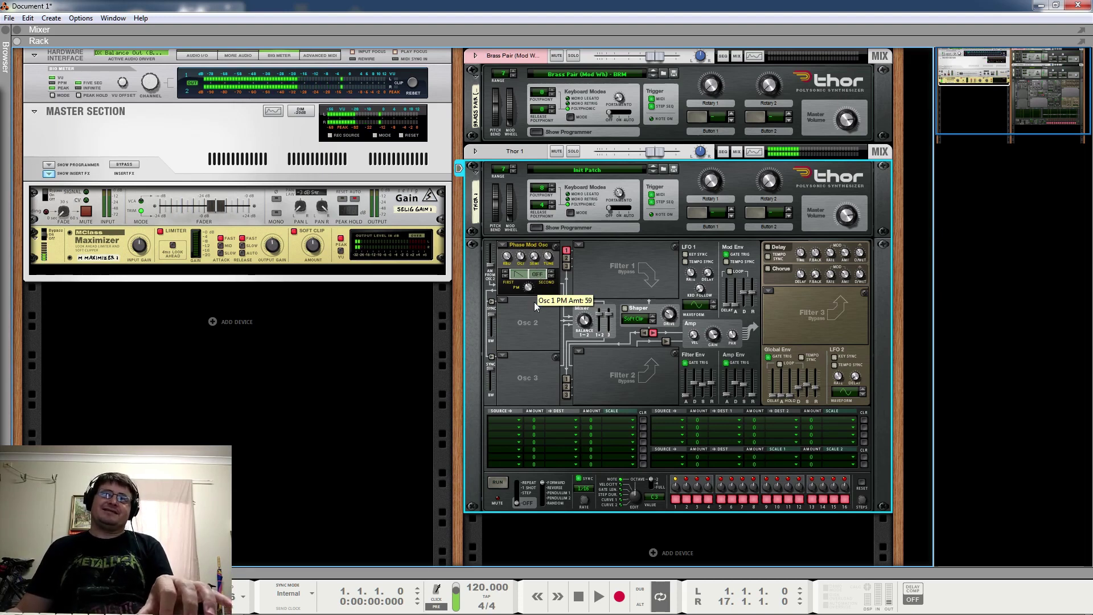
{"action": "left_click_drag", "start_coordinate": [535, 349], "coordinate": [522, 275]}
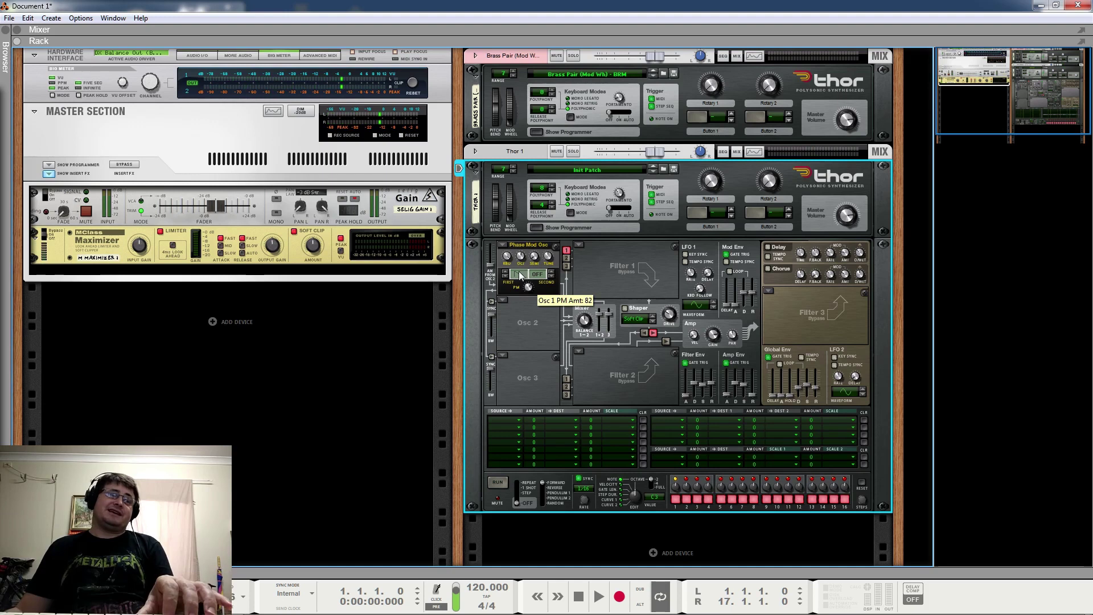
{"action": "left_click_drag", "start_coordinate": [518, 271], "coordinate": [517, 305]}
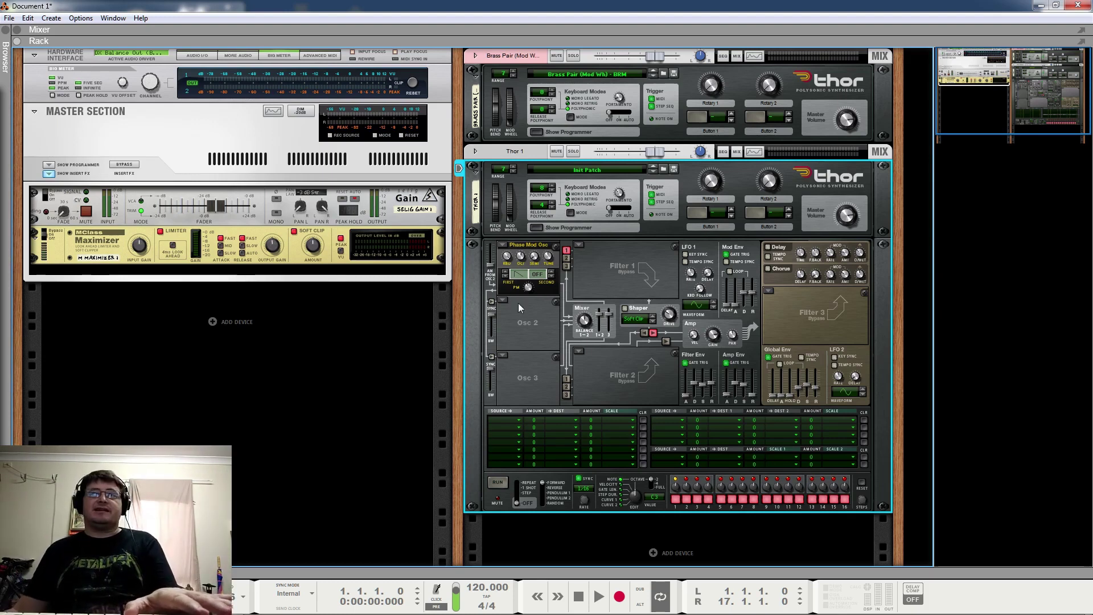
{"action": "left_click_drag", "start_coordinate": [527, 288], "coordinate": [527, 288]}
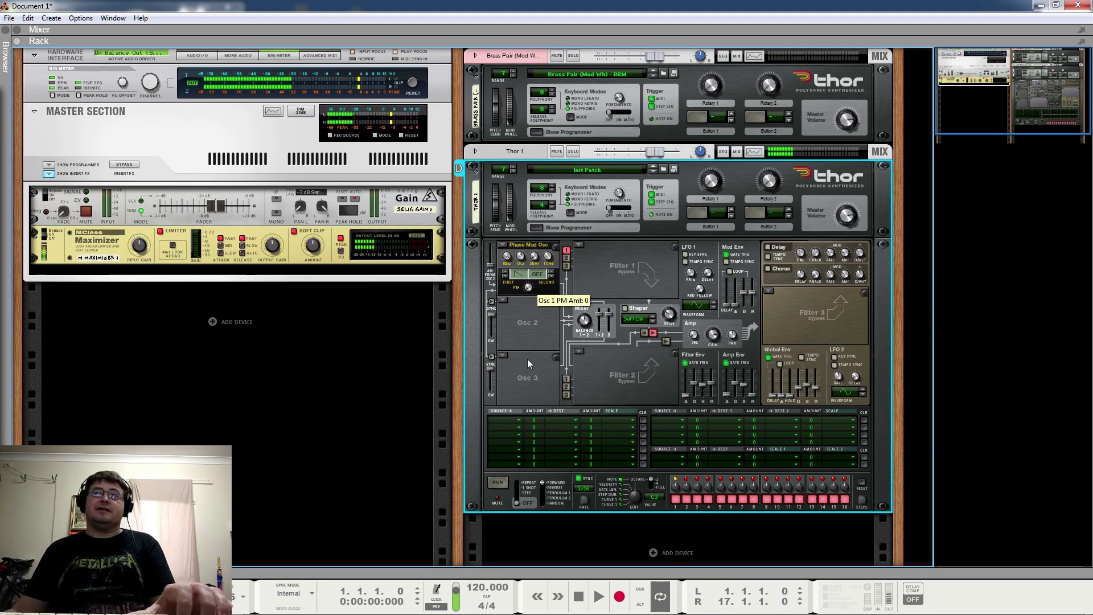
{"action": "left_click_drag", "start_coordinate": [527, 289], "coordinate": [527, 320]}
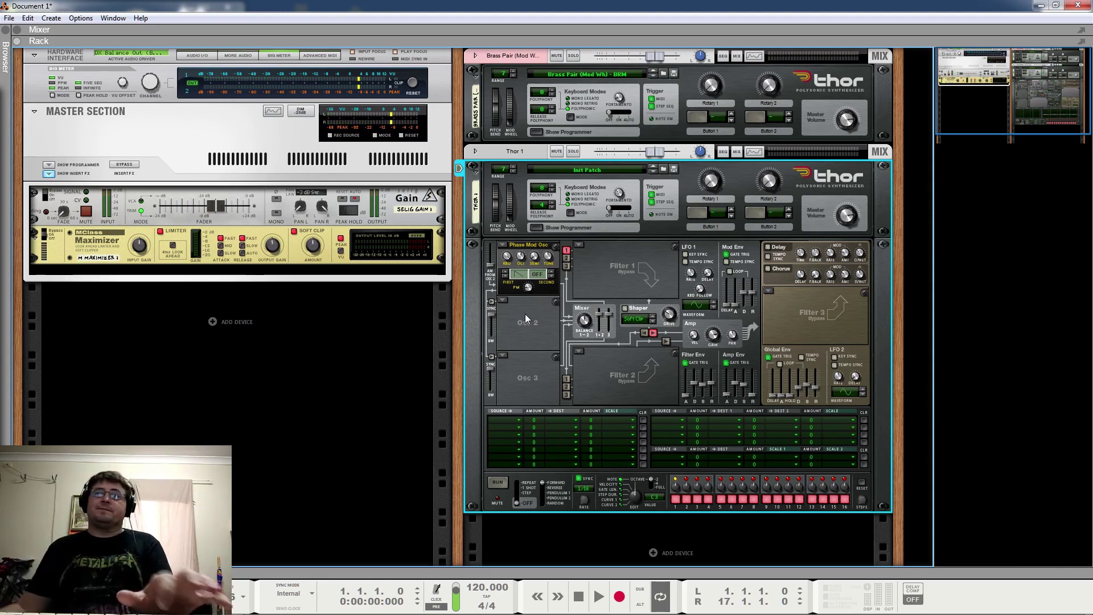
{"action": "mouse_move", "coordinate": [530, 289]}
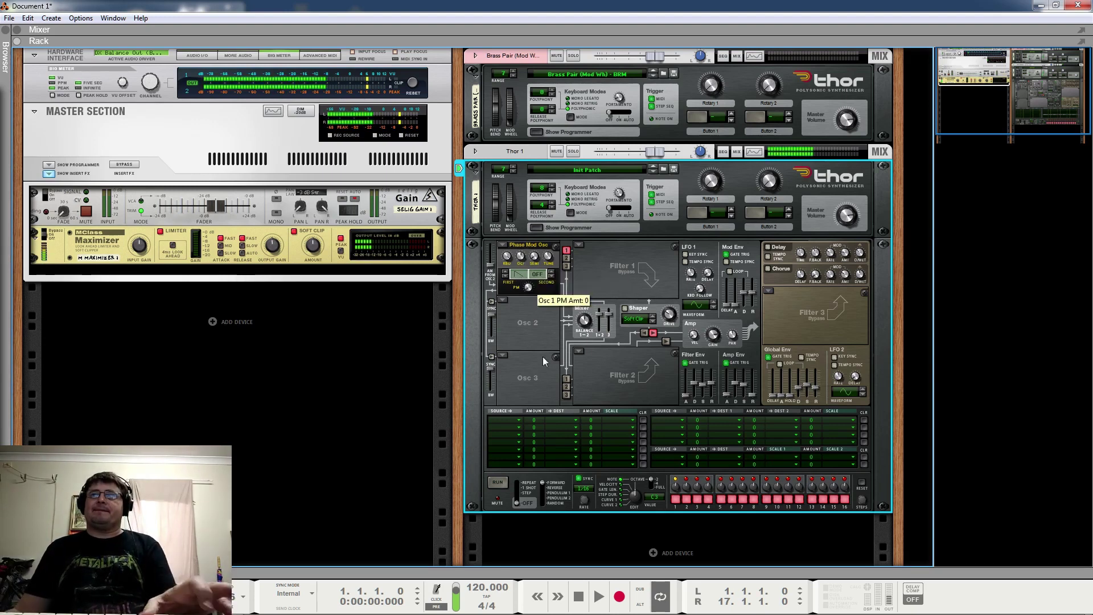
- Route Filter Env to Osc 1 PM Amt at amount 63 in mod row 1; set filter attack to 180 ms
{"action": "left_click", "coordinate": [502, 421]}
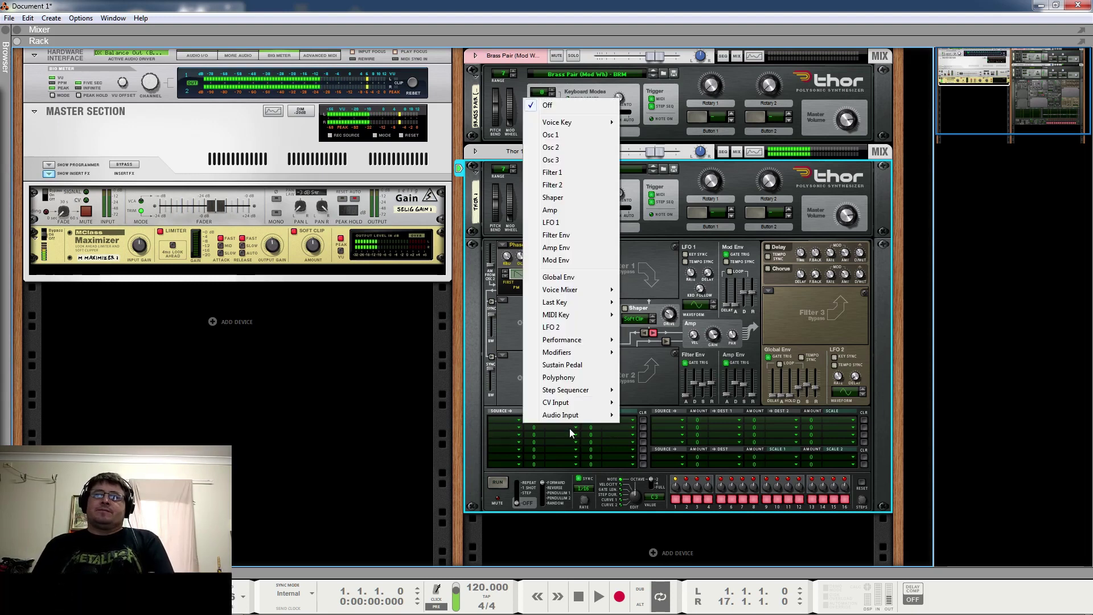
{"action": "left_click", "coordinate": [586, 239]}
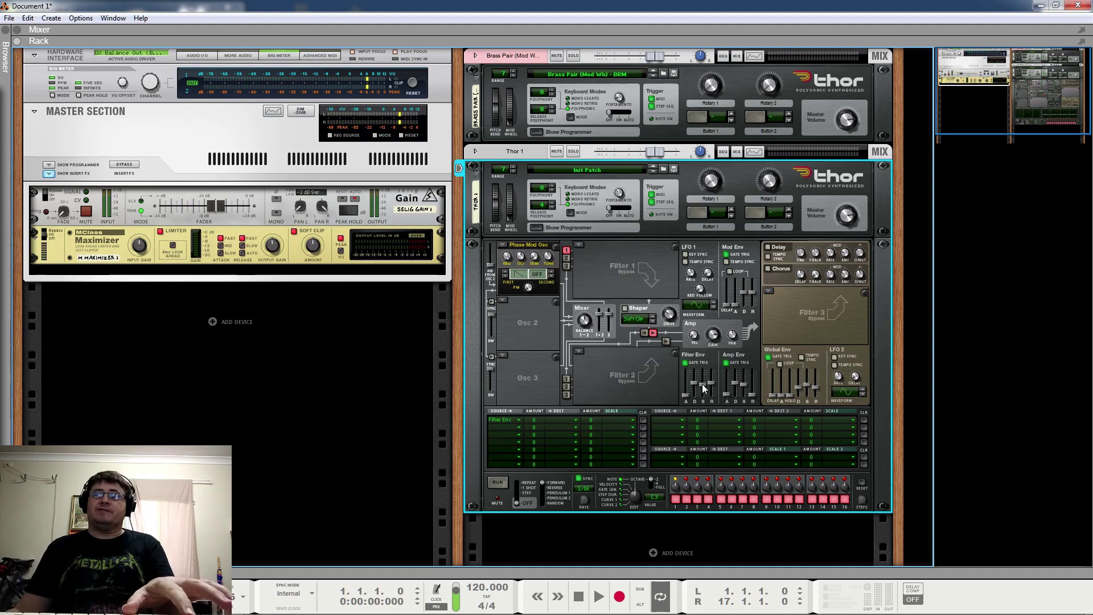
{"action": "left_click_drag", "start_coordinate": [534, 421], "coordinate": [556, 365]}
{"action": "left_click", "coordinate": [558, 422]}
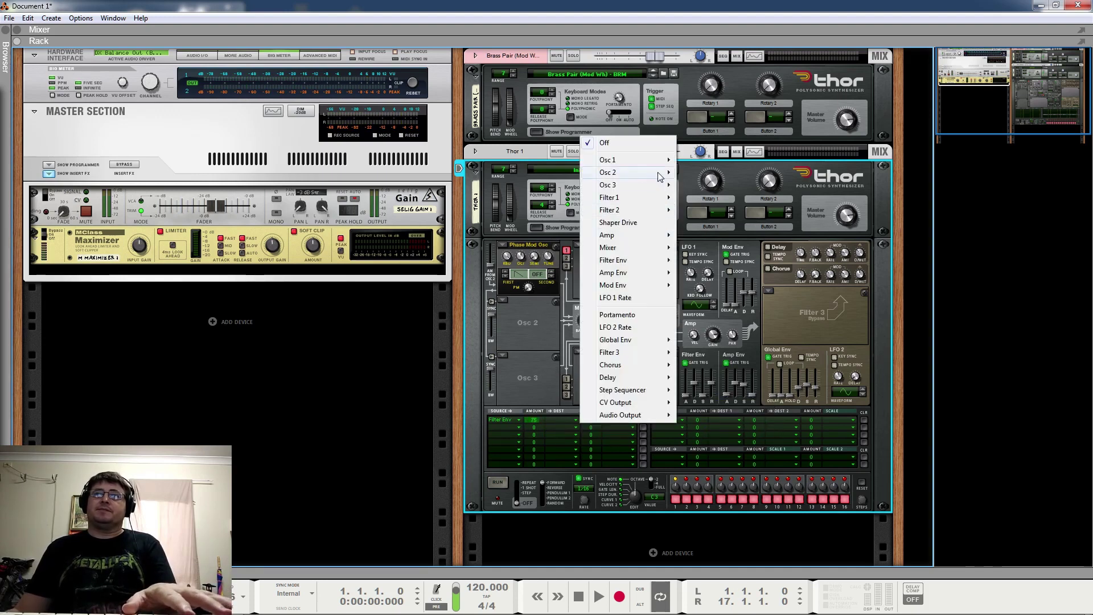
{"action": "mouse_move", "coordinate": [654, 160]}
{"action": "left_click", "coordinate": [709, 184]}
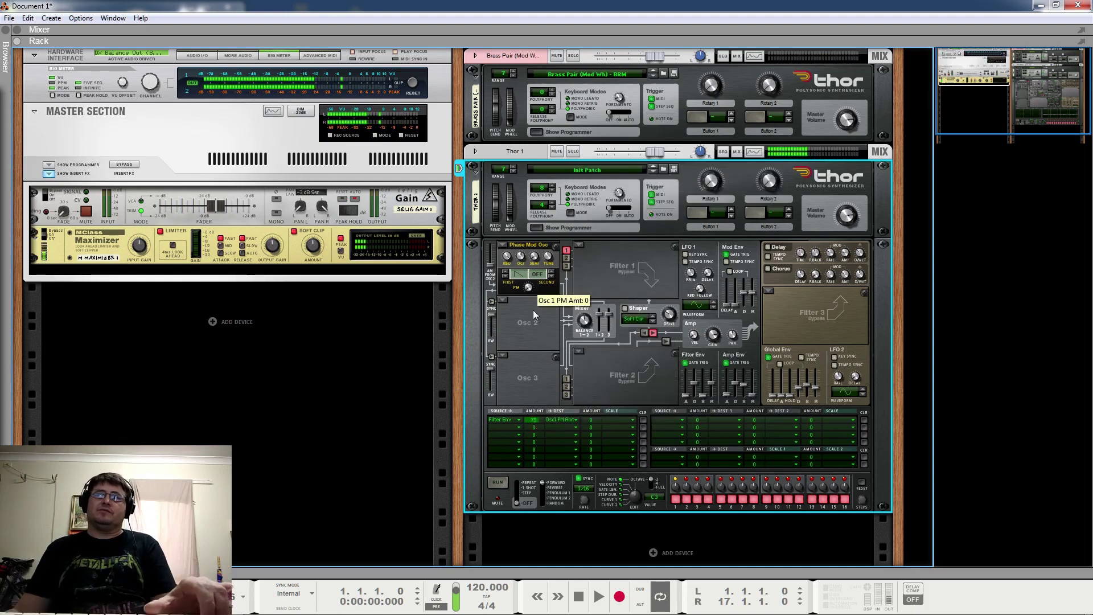
{"action": "left_click_drag", "start_coordinate": [535, 419], "coordinate": [536, 428]}
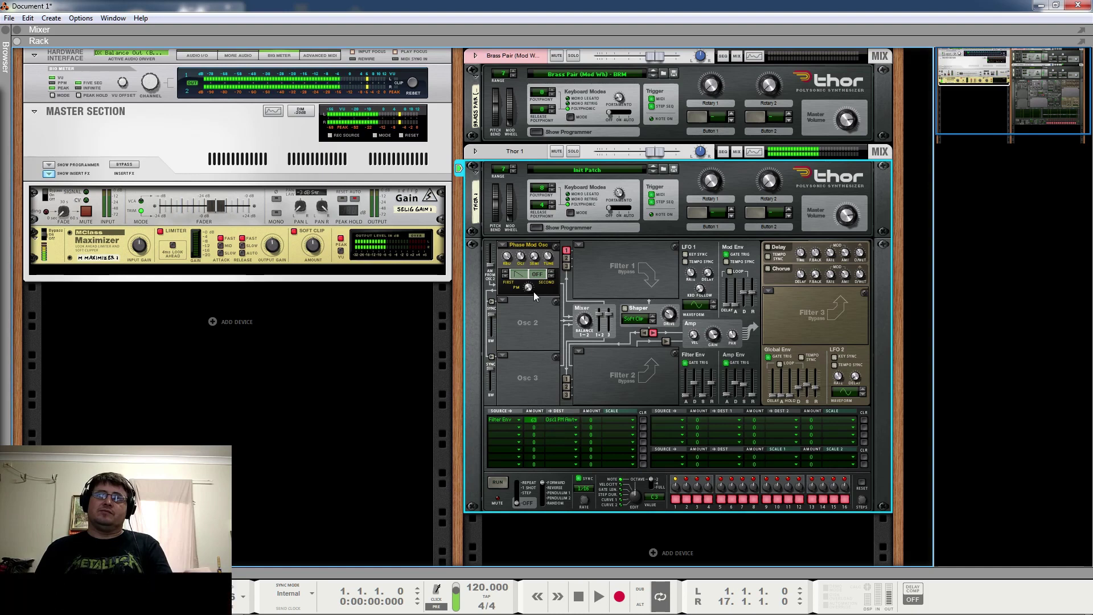
{"action": "left_click_drag", "start_coordinate": [685, 394], "coordinate": [692, 388]}
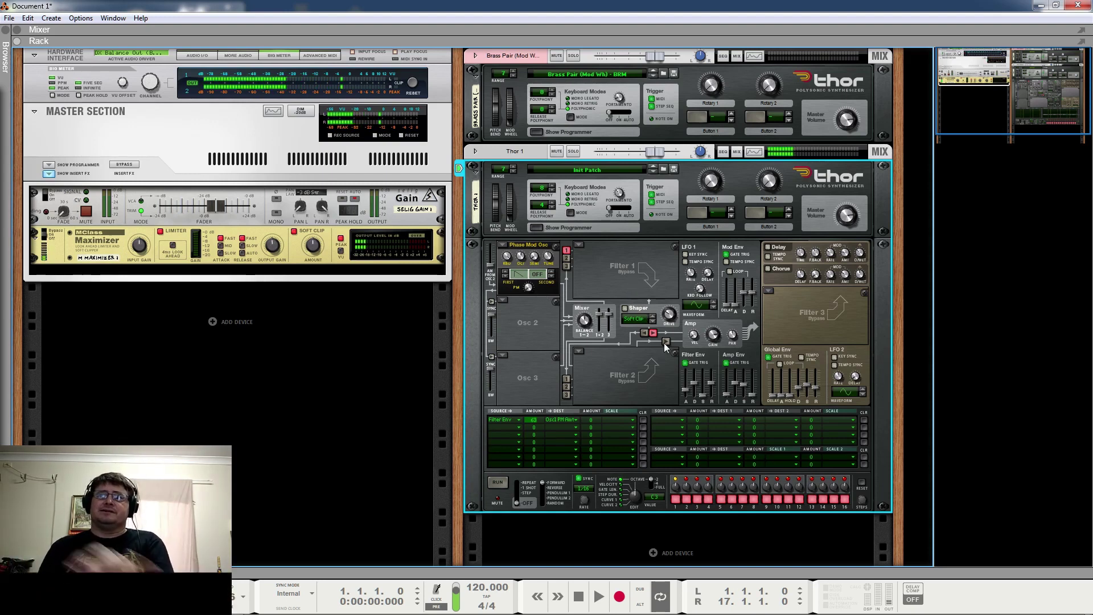
- Scale mod row 1 by Voice Key Note (Full Range) with a negative amount of -100
{"action": "left_click", "coordinate": [621, 419]}
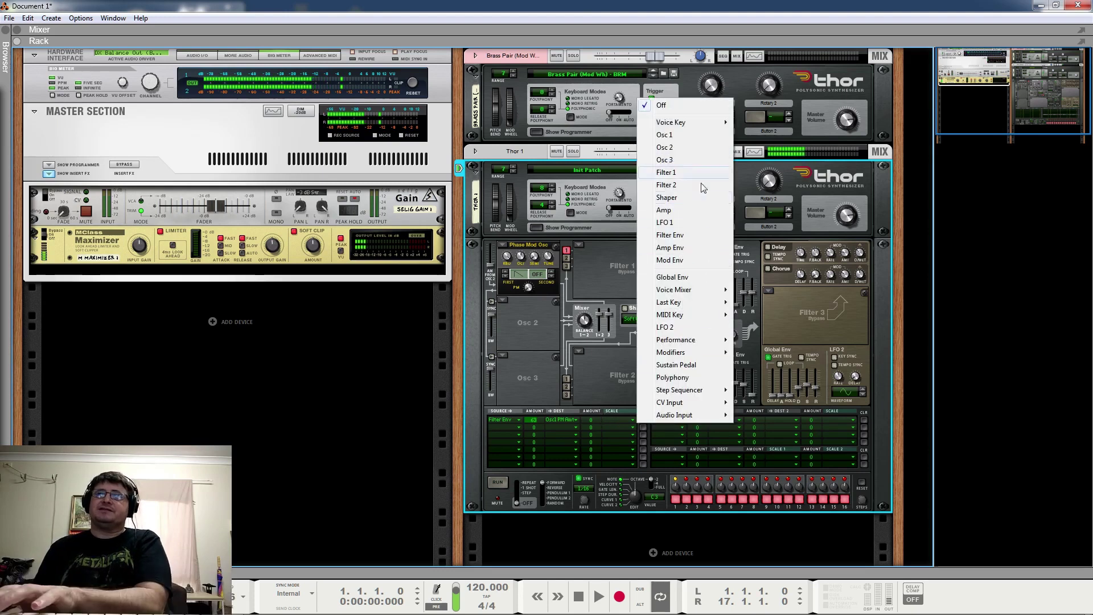
{"action": "mouse_move", "coordinate": [715, 122]}
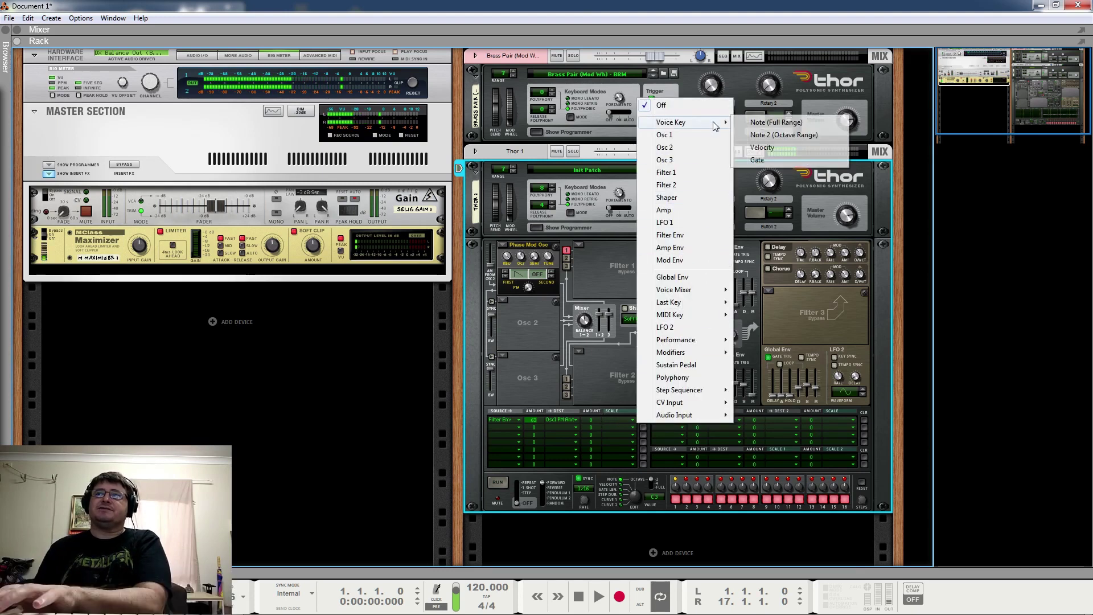
{"action": "left_click", "coordinate": [752, 124]}
{"action": "left_click_drag", "start_coordinate": [598, 419], "coordinate": [597, 454]}
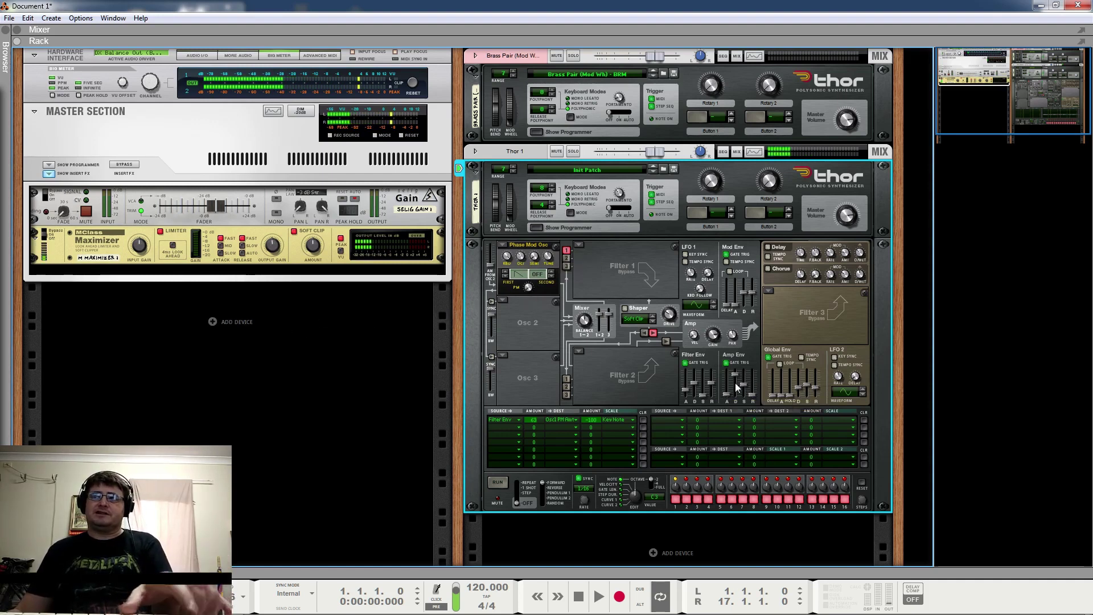
- Make Osc 2 a Phase Modulation oscillator an octave lower, send Osc 1 to Filter 2, shorten amp attack
{"action": "left_click", "coordinate": [513, 300]}
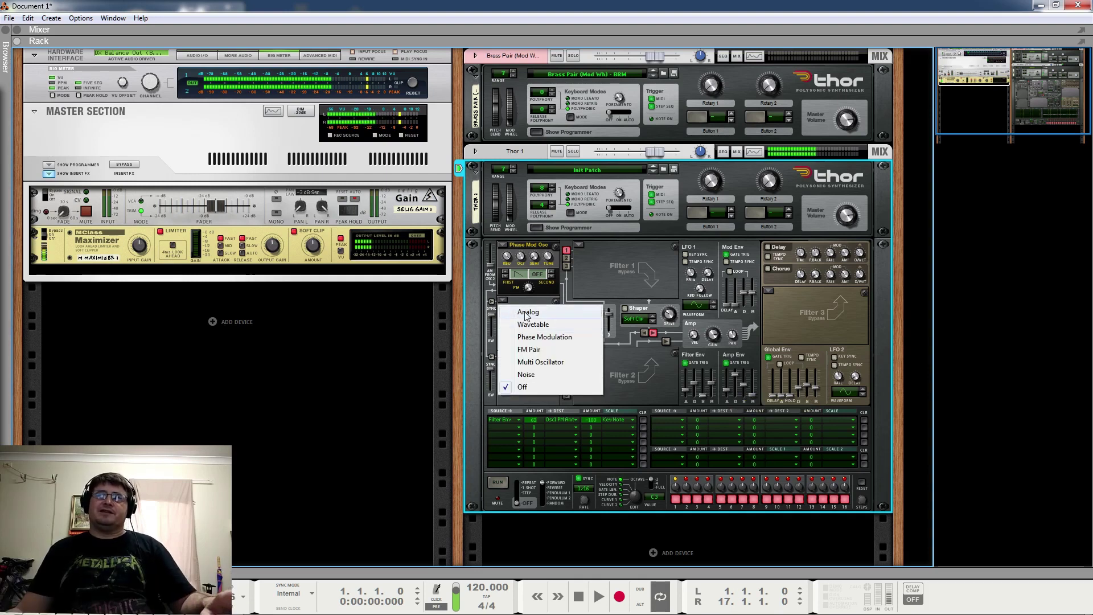
{"action": "left_click", "coordinate": [529, 336]}
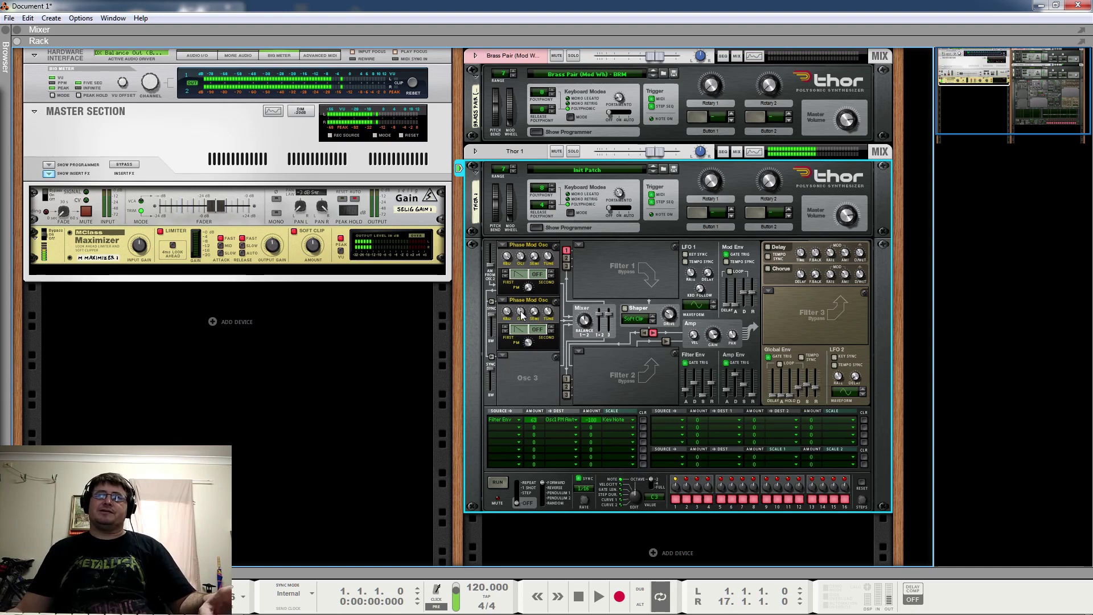
{"action": "left_click_drag", "start_coordinate": [521, 317], "coordinate": [541, 395]}
{"action": "left_click", "coordinate": [567, 259]}
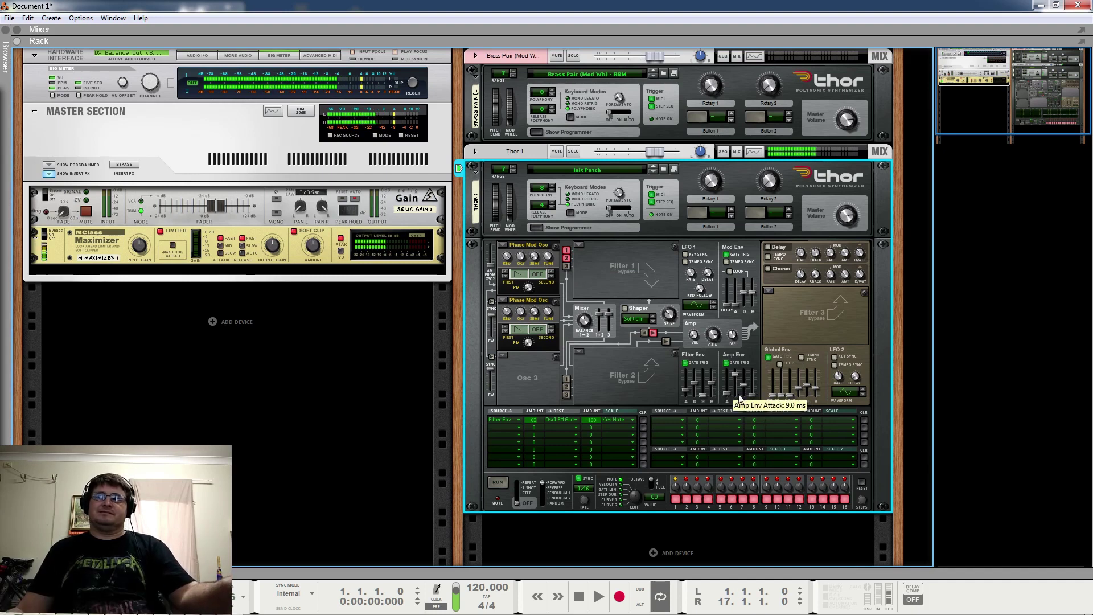
{"action": "left_click_drag", "start_coordinate": [733, 400], "coordinate": [704, 382]}
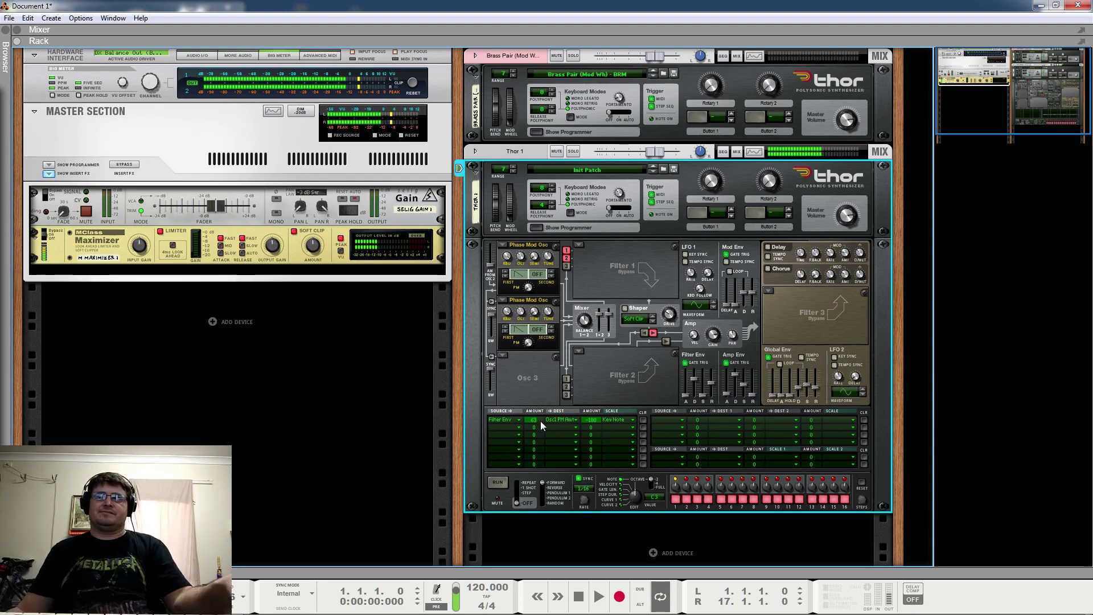
- Set mod amount to 79, put Osc 2 at octave 5 detuned up into Filter 1, then delete Thor 1
{"action": "left_click_drag", "start_coordinate": [541, 421], "coordinate": [549, 370]}
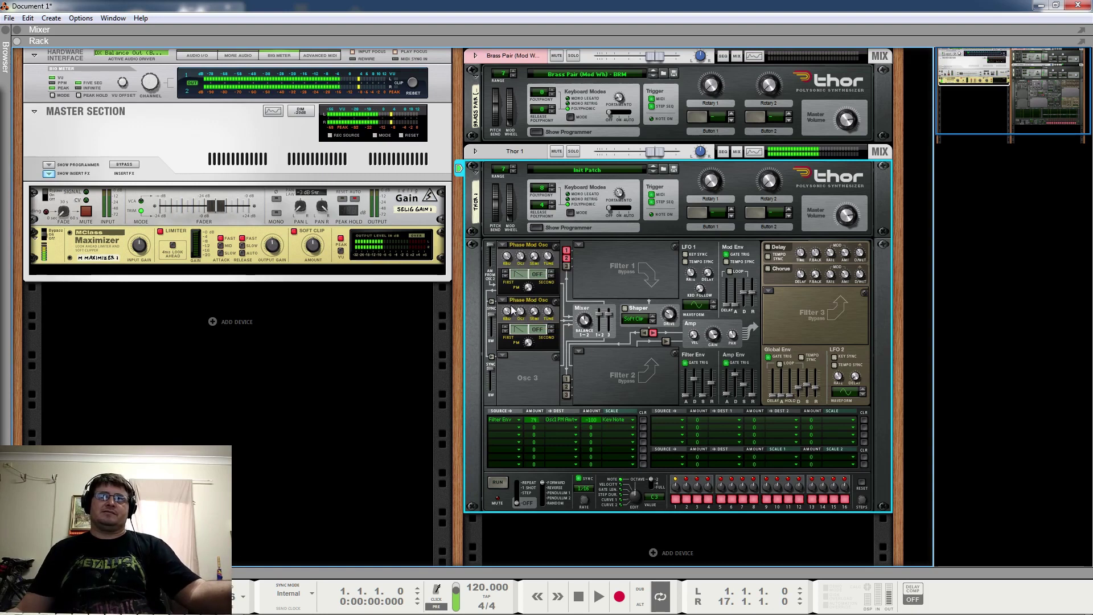
{"action": "left_click_drag", "start_coordinate": [519, 312], "coordinate": [531, 300]}
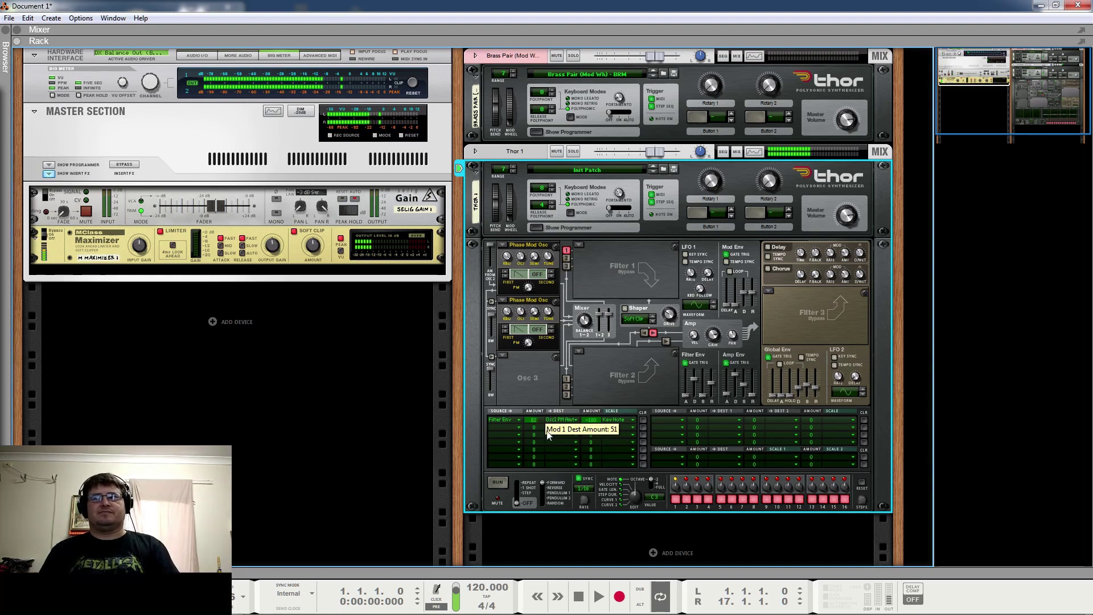
{"action": "left_click_drag", "start_coordinate": [541, 438], "coordinate": [541, 432]}
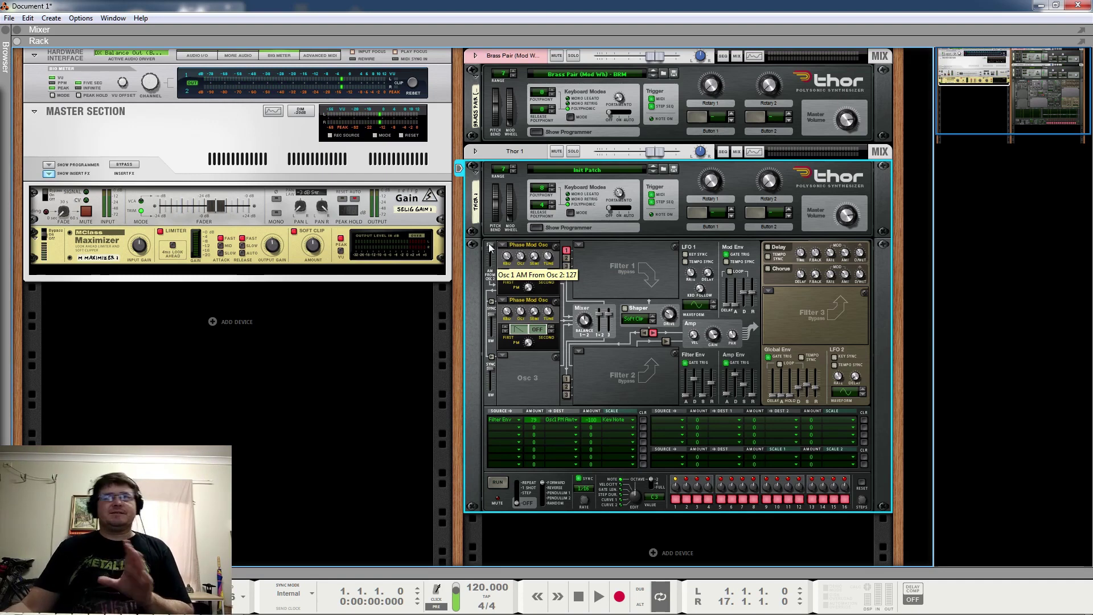
{"action": "left_click_drag", "start_coordinate": [550, 313], "coordinate": [568, 298]}
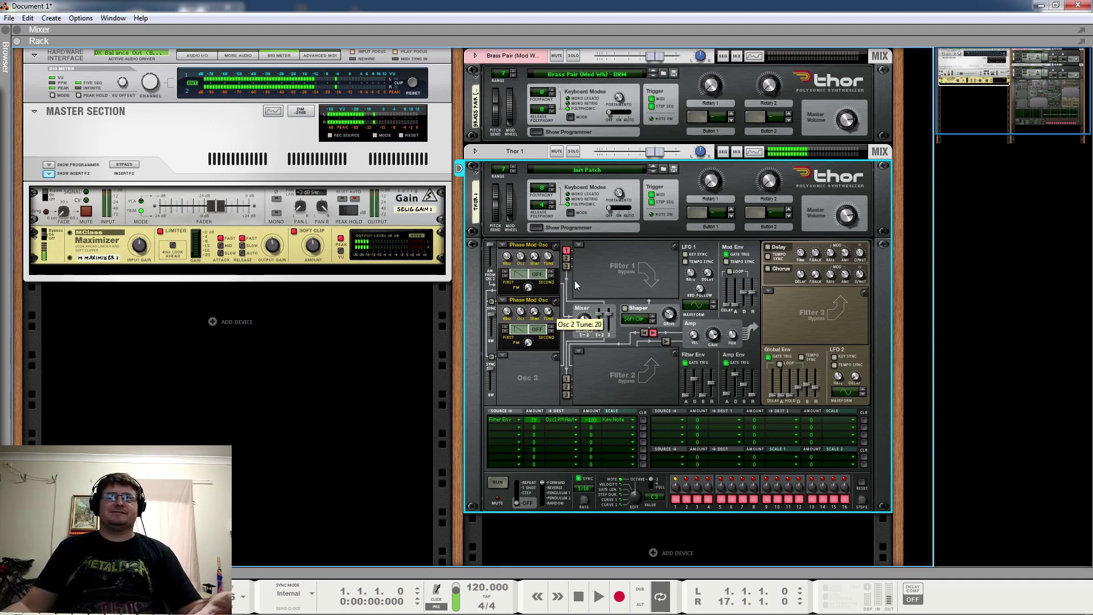
{"action": "left_click", "coordinate": [566, 257]}
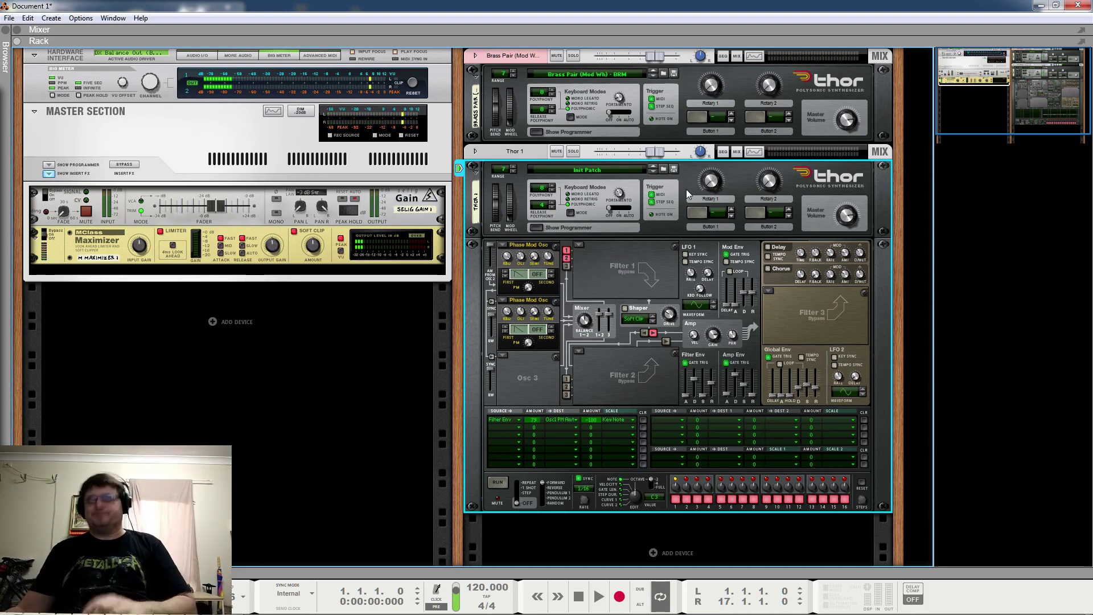
{"action": "key", "text": "Delete"}
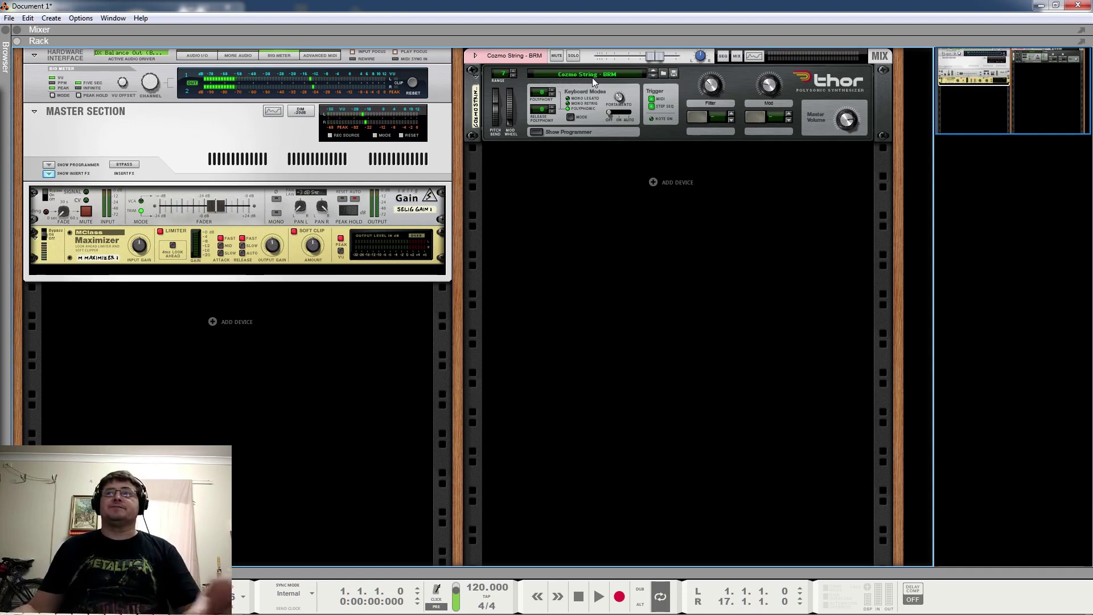
- Expand the Cozmo String Thor's full programmer and route Osc 1 into Filter 1
{"action": "left_click", "coordinate": [528, 131]}
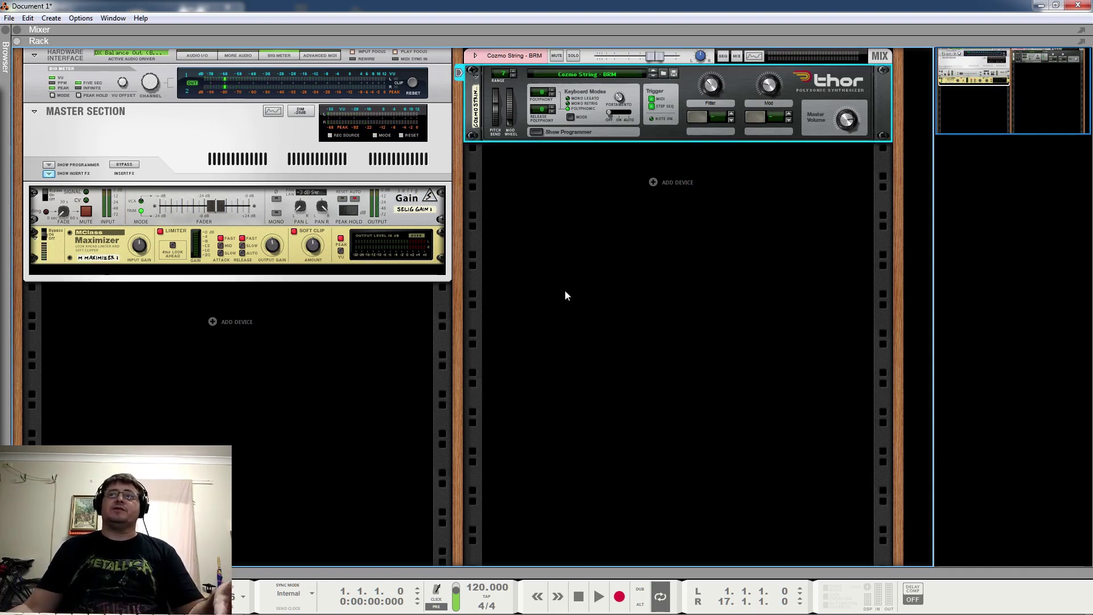
{"action": "left_click", "coordinate": [543, 133]}
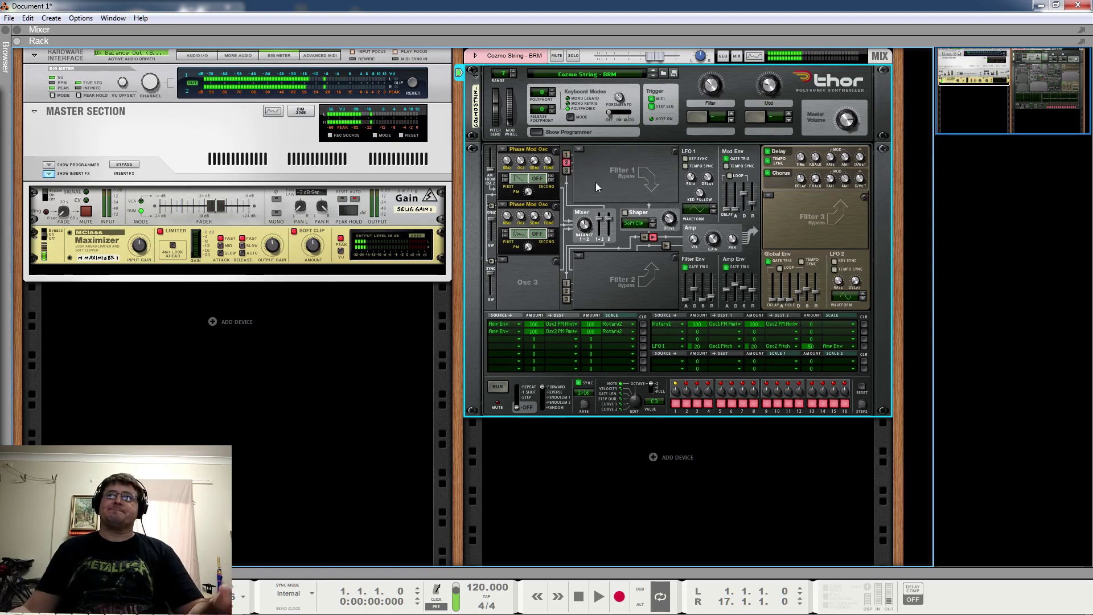
{"action": "left_click", "coordinate": [566, 156]}
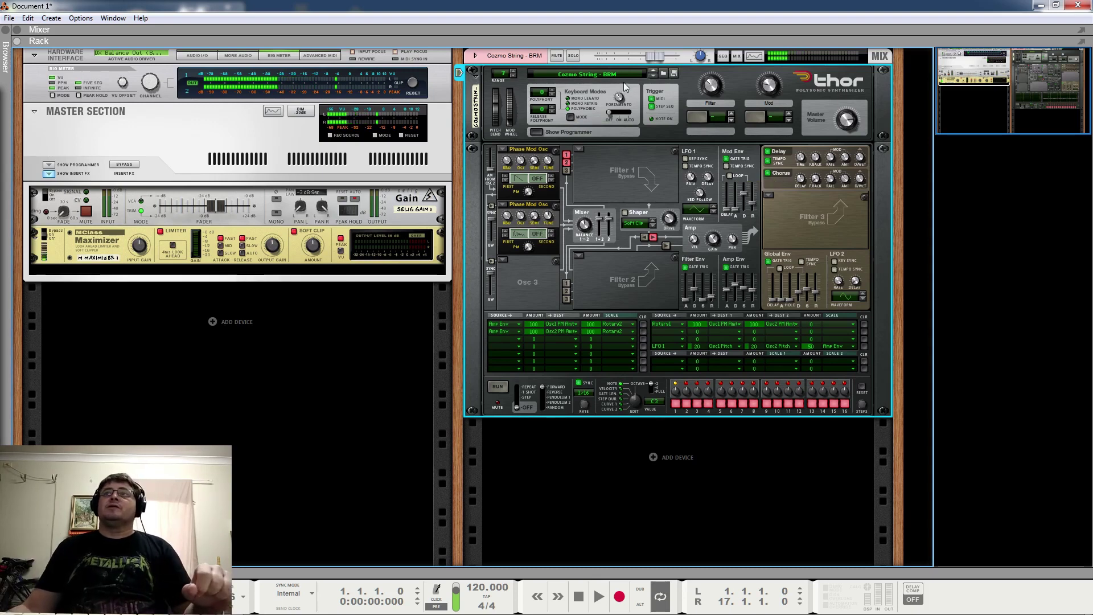
- Step forward from CZ-20 Pair to the CZ-40 Pair (Mod Wh) - BRM patch
{"action": "left_click", "coordinate": [652, 75]}
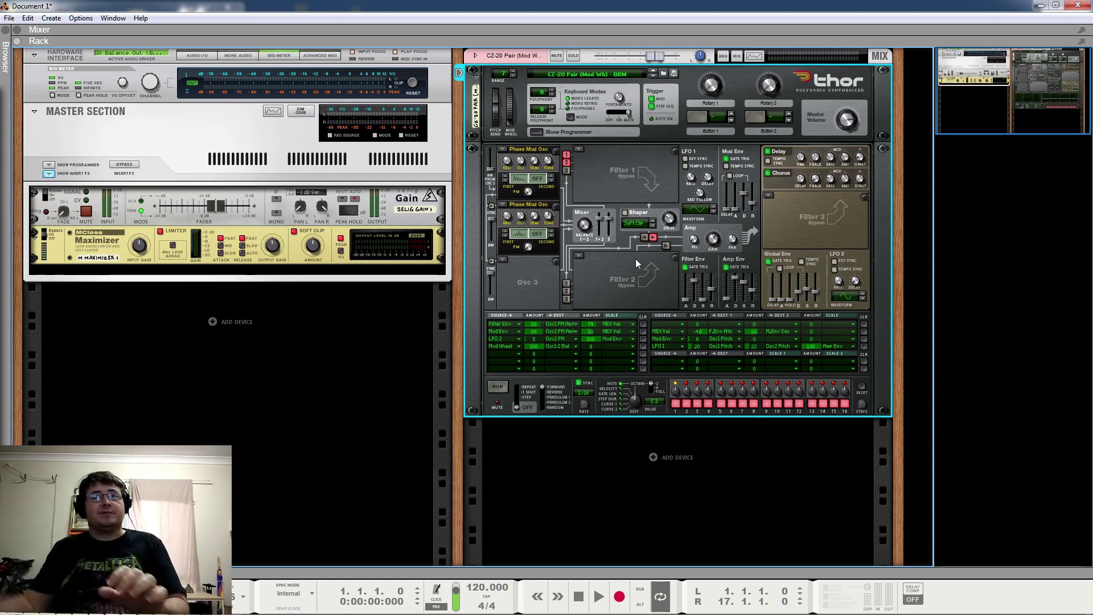
{"action": "left_click", "coordinate": [654, 76]}
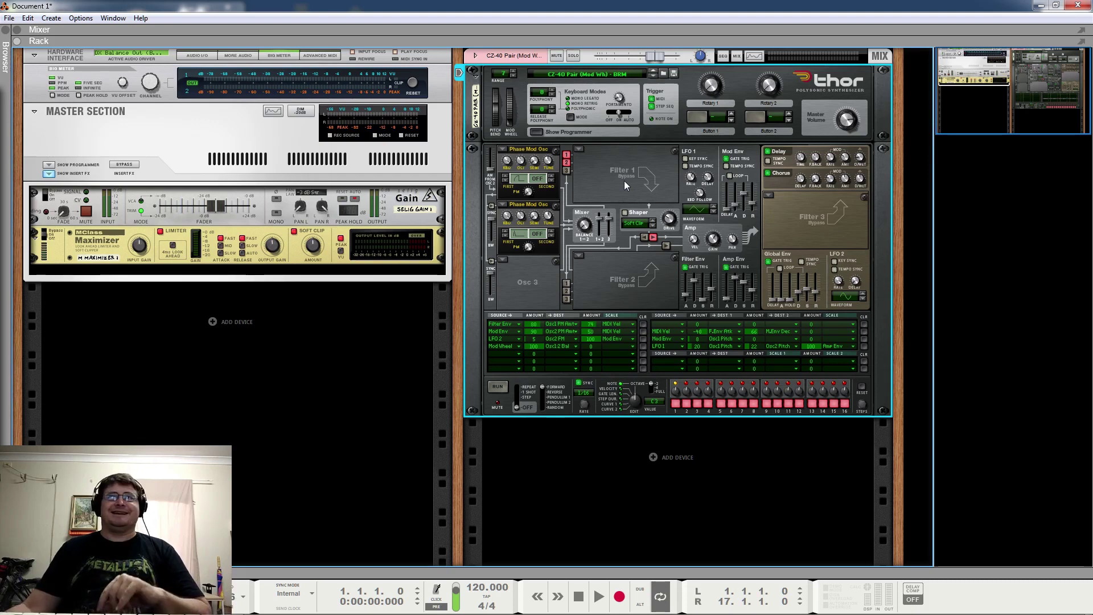
- Advance Thor to the next patch, Dual Fuel - BRM
{"action": "left_click", "coordinate": [653, 76]}
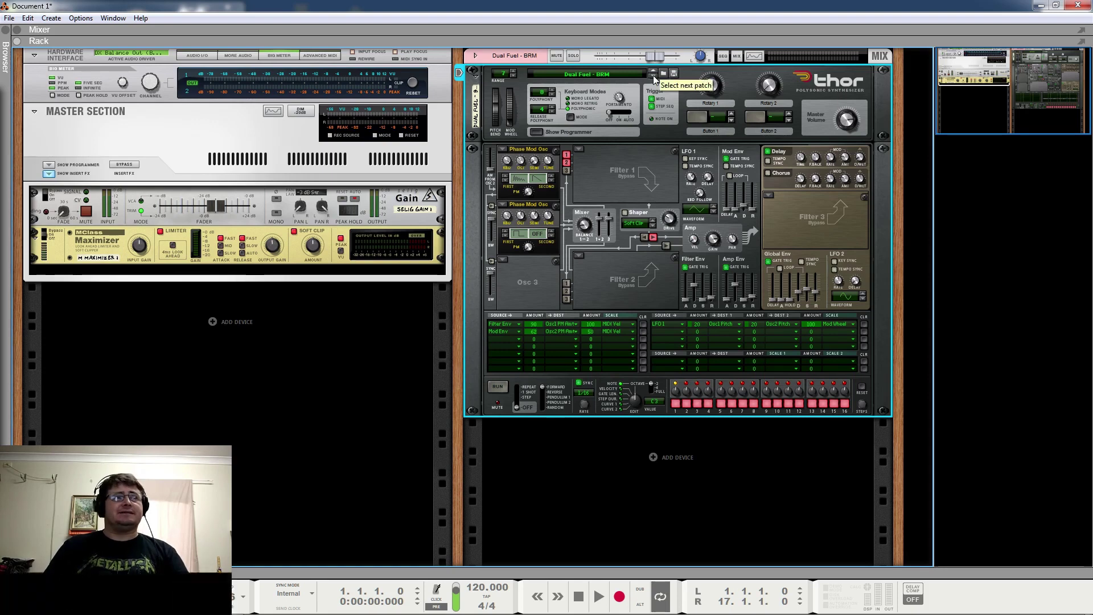
- Step Thor to the next preset, E Piano, on the way to Fatt Bass - BRM
{"action": "left_click", "coordinate": [654, 76]}
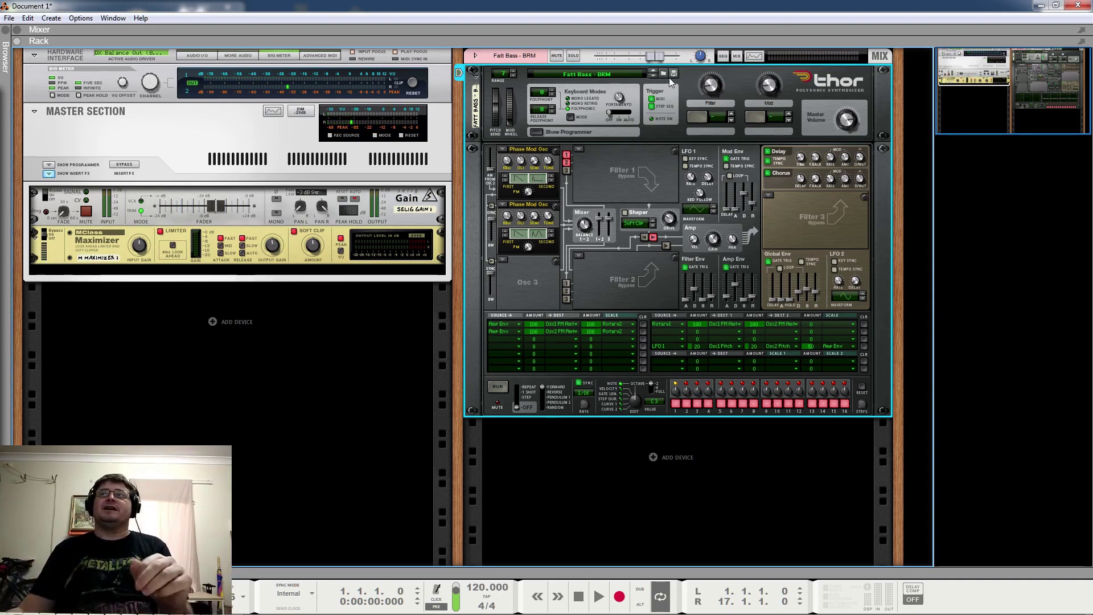
- Advance Thor one preset to Flu-T - BRM
{"action": "left_click", "coordinate": [654, 76]}
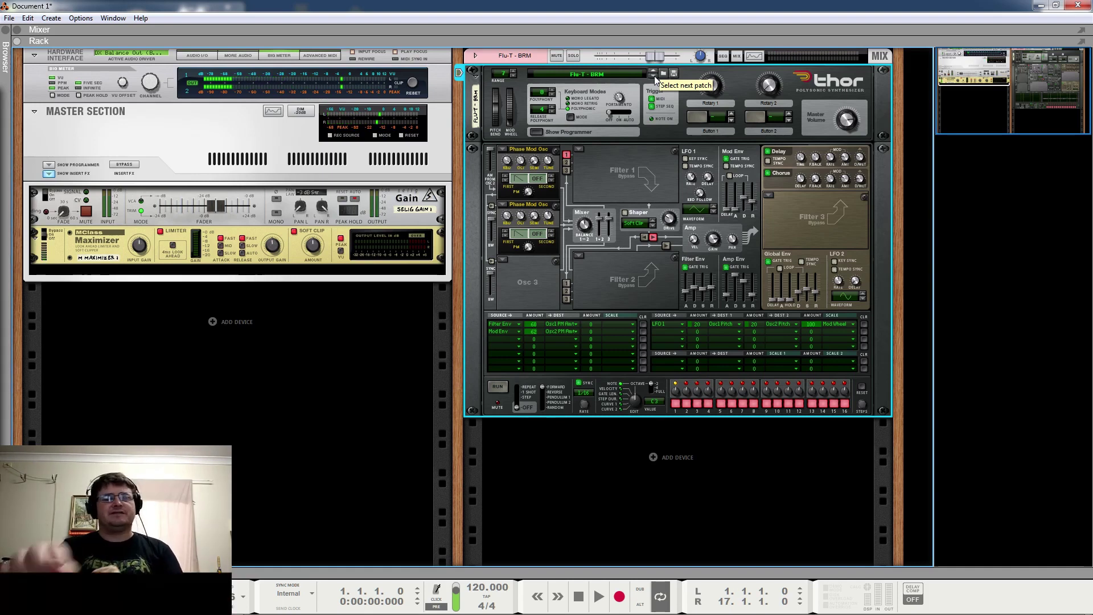
- Advance Thor one preset to Ham n Ond - BRM
{"action": "left_click", "coordinate": [654, 77]}
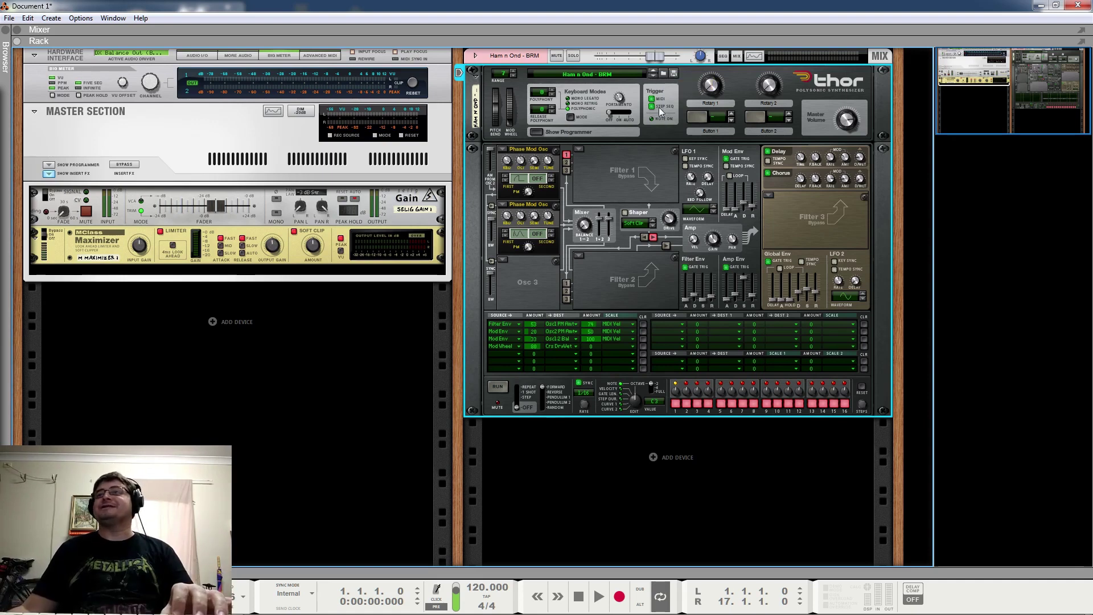
- Step Thor forward to the Lovely Memories - BRM preset
{"action": "left_click", "coordinate": [654, 76]}
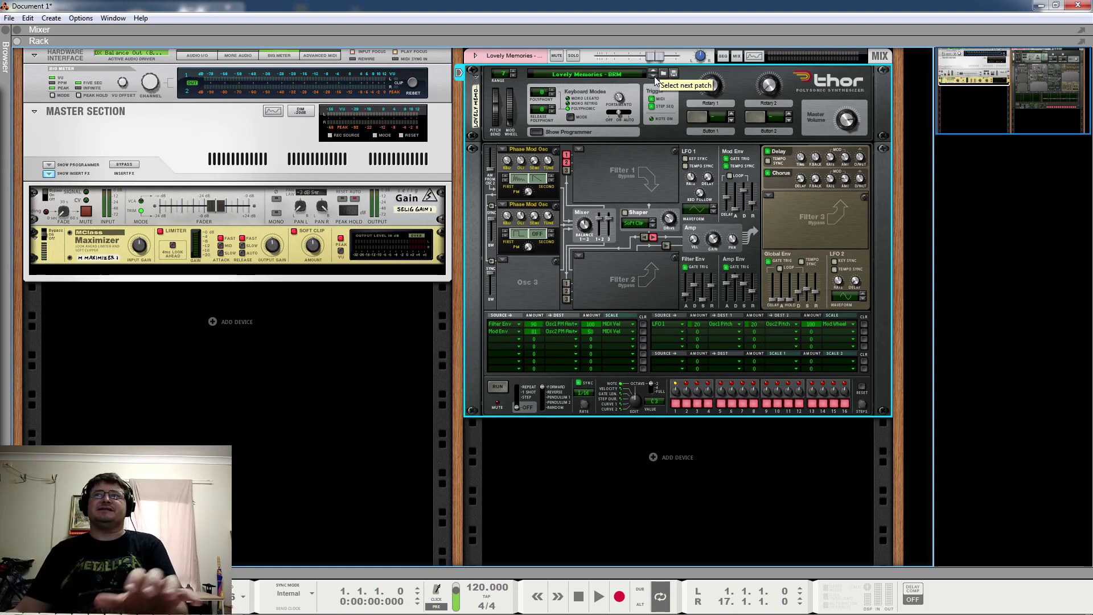
- Load Lyric String with Delay and Chorus on, then advance to Out Analoged - BRM
{"action": "left_click", "coordinate": [655, 78]}
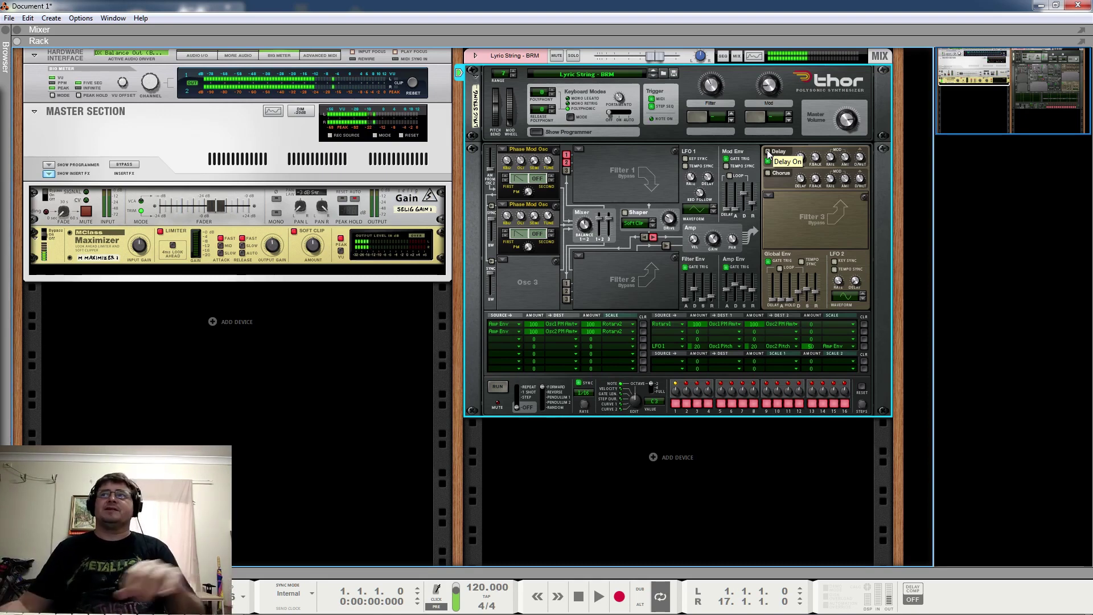
{"action": "left_click", "coordinate": [767, 152]}
{"action": "left_click", "coordinate": [768, 174]}
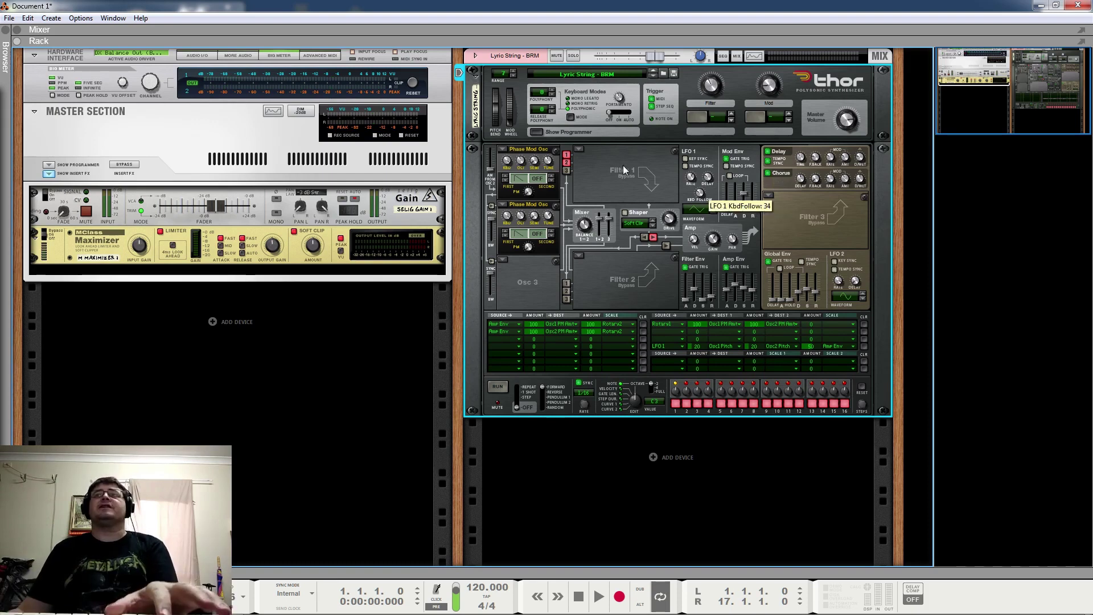
{"action": "left_click", "coordinate": [654, 77]}
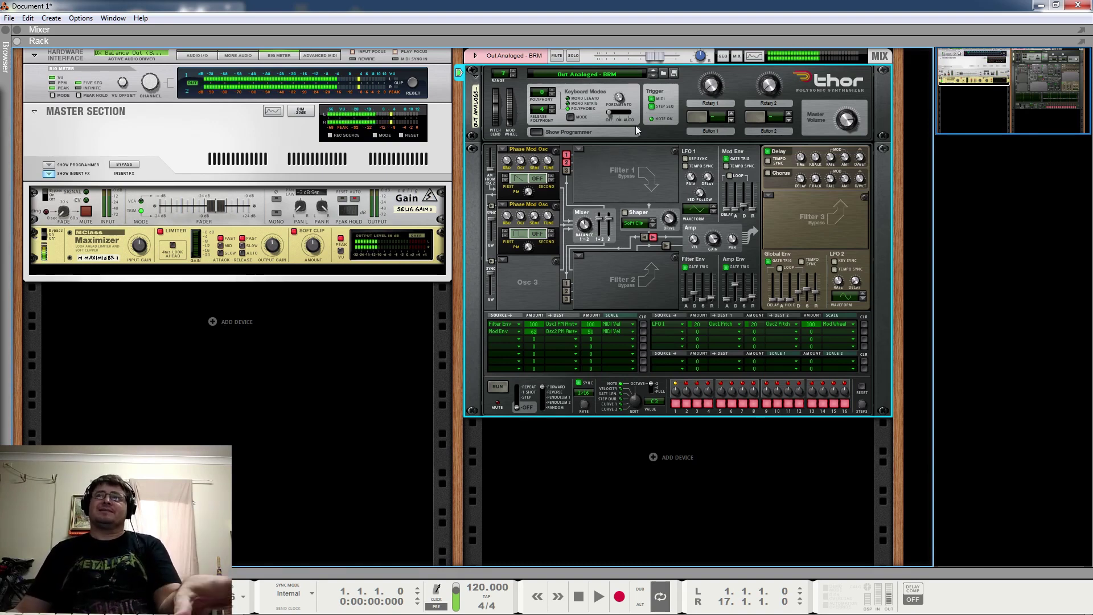
- Advance Thor from Out Analoged to the Piano - BRM preset
{"action": "left_click", "coordinate": [653, 76]}
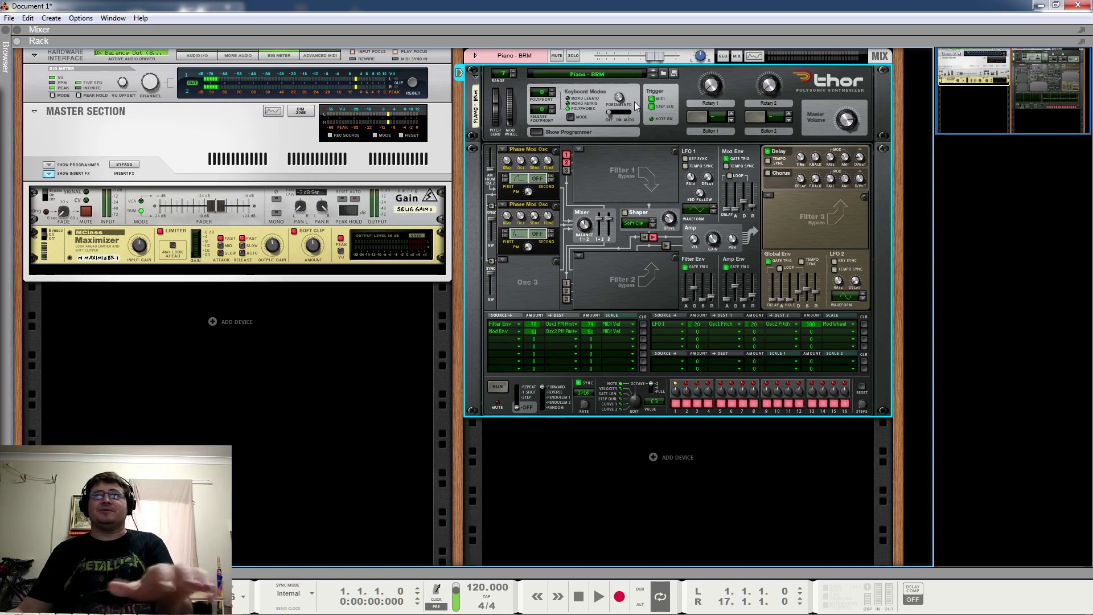
- Advance Thor one preset to TB-CZC (Mod Wh) - BRM
{"action": "left_click", "coordinate": [652, 76]}
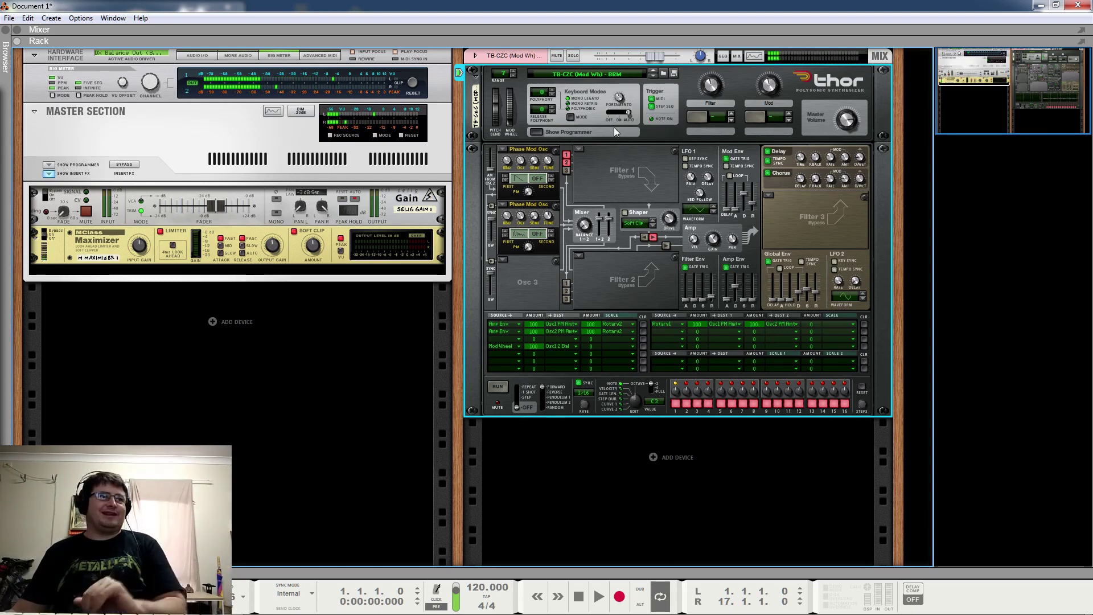
- Load Tear Lead - BRM with both its Delay and Chorus buttons switched on
{"action": "left_click", "coordinate": [653, 76]}
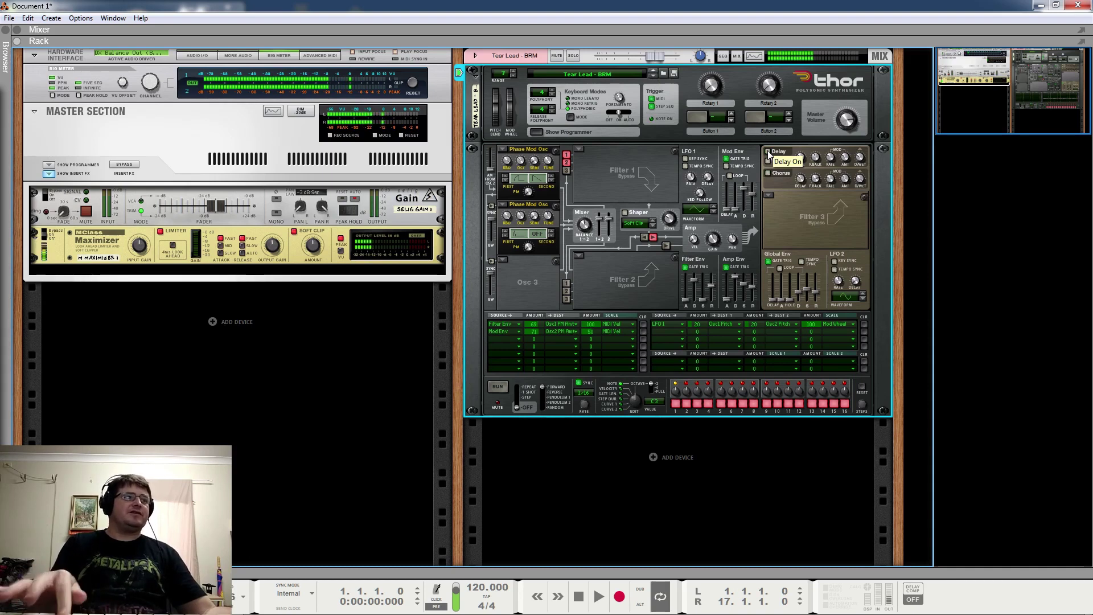
{"action": "left_click", "coordinate": [768, 152]}
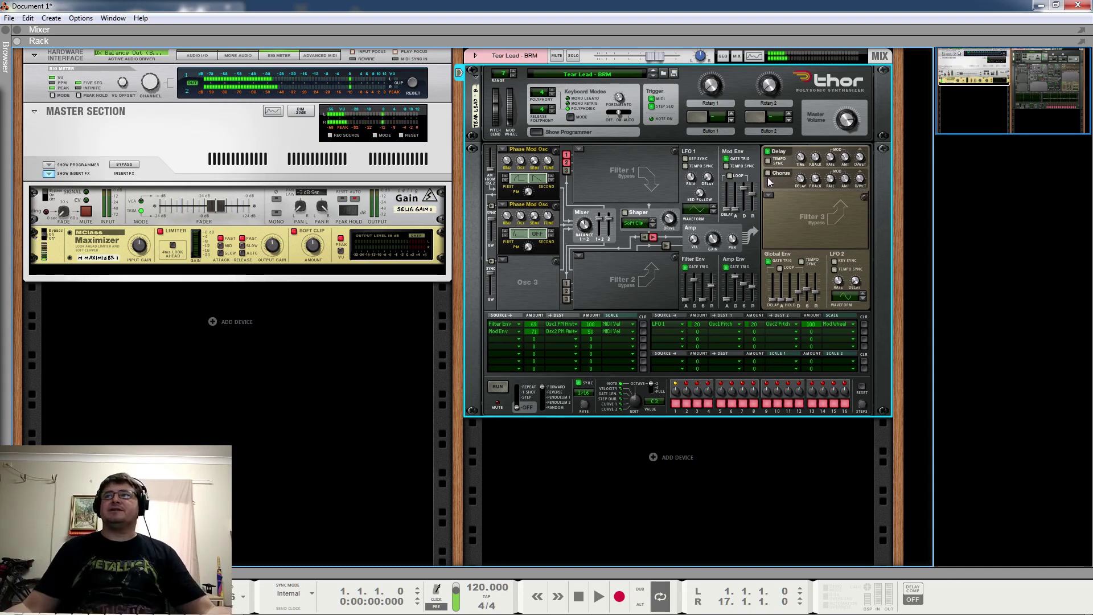
{"action": "left_click", "coordinate": [767, 174]}
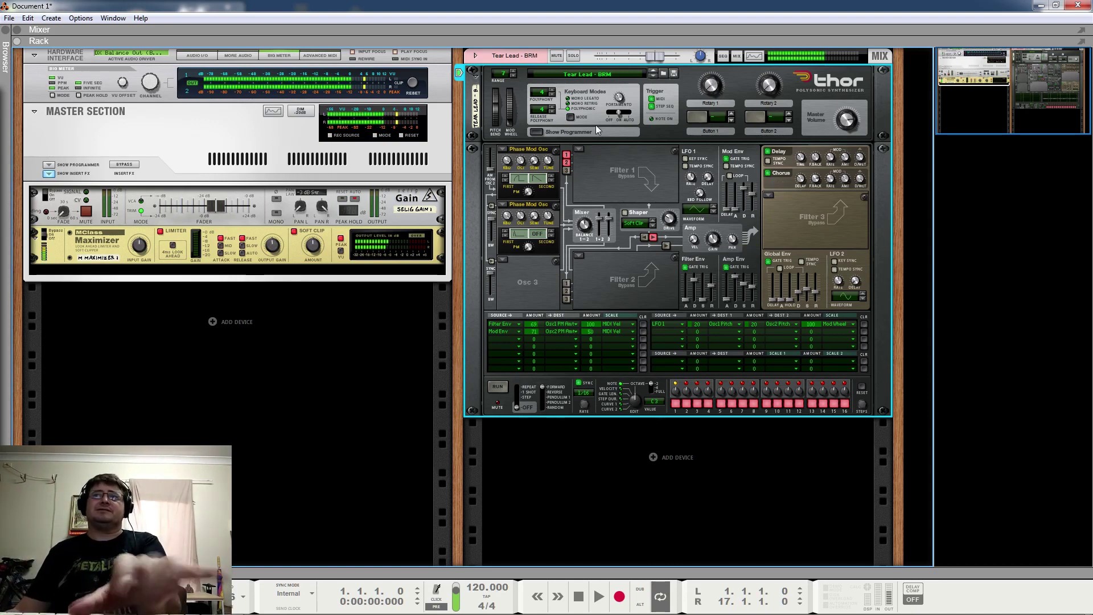
- Advance Thor one preset to Texture Pad - BRM
{"action": "left_click", "coordinate": [653, 77]}
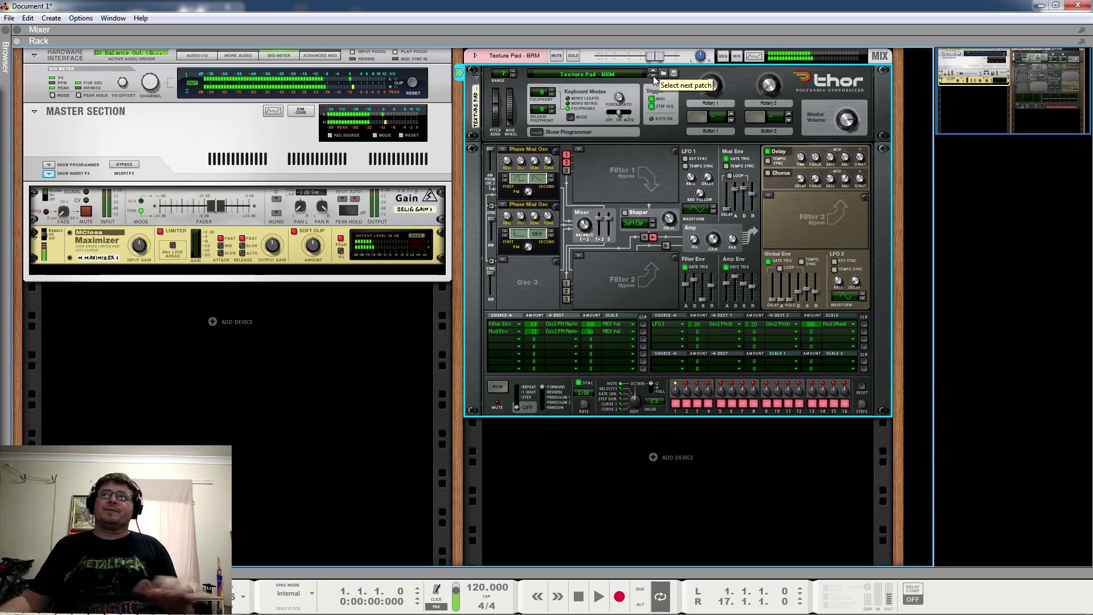
- Load Brass Pair (Mod Wh) - BRM and collapse Thor's programmer panel
{"action": "left_click", "coordinate": [654, 77]}
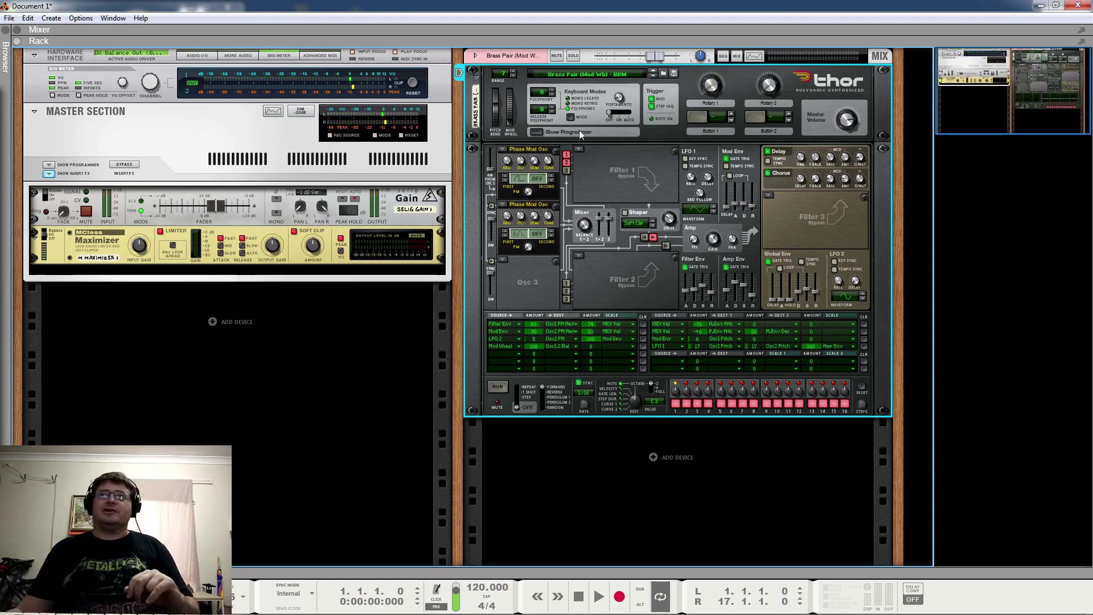
{"action": "left_click", "coordinate": [537, 131]}
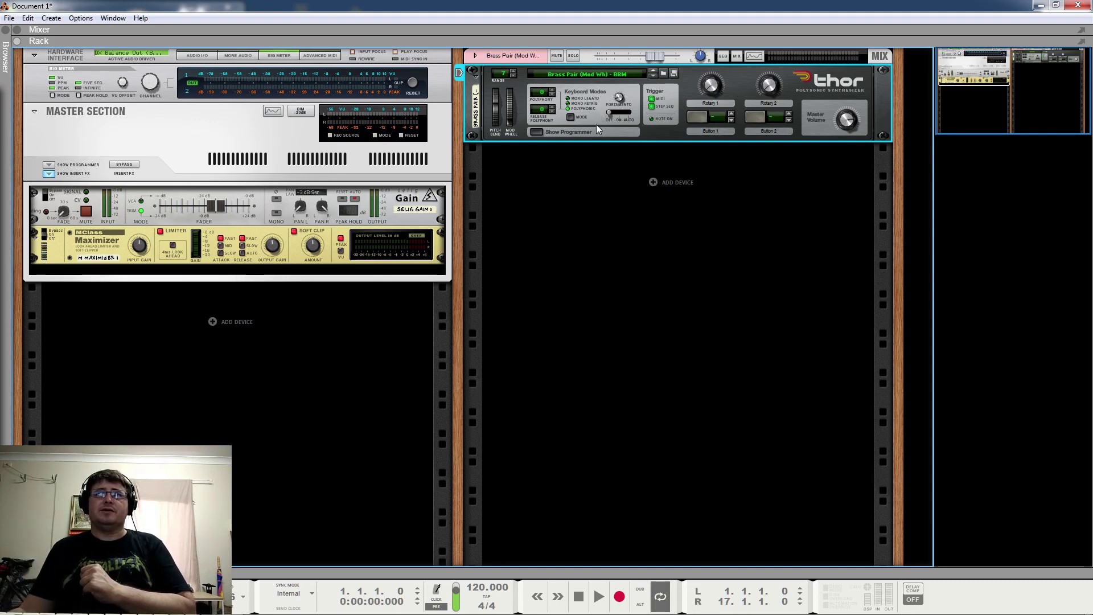
{"action": "left_click", "coordinate": [535, 132]}
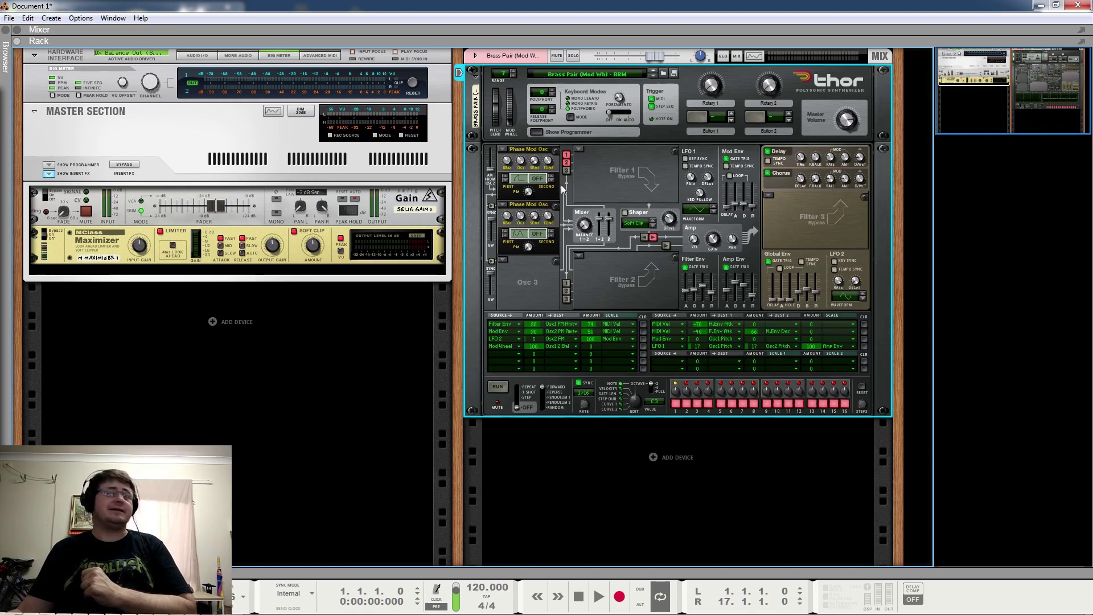
{"action": "left_click", "coordinate": [536, 132]}
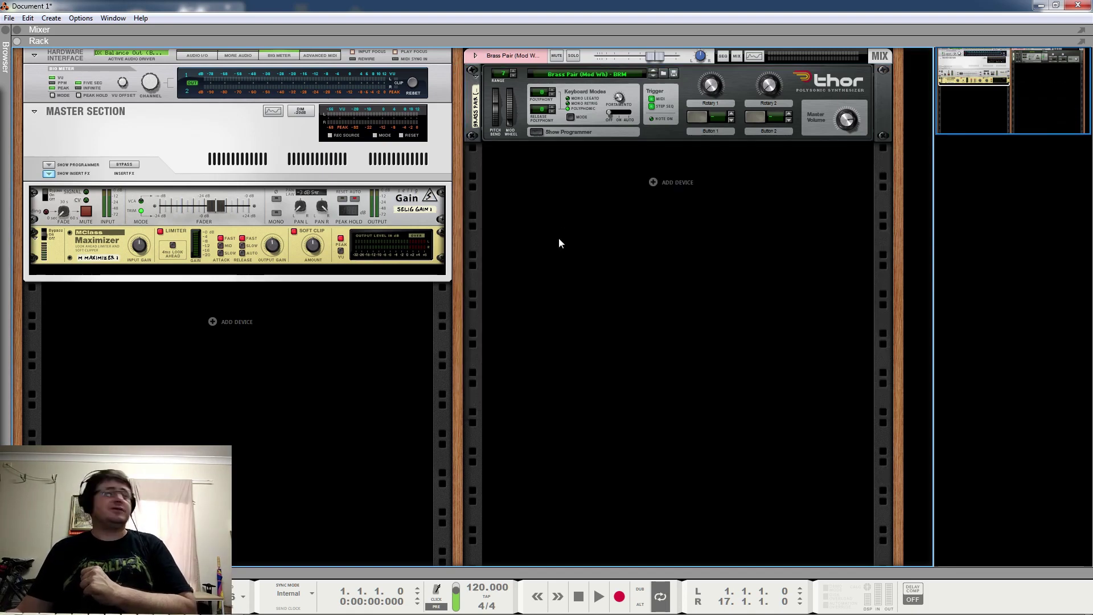